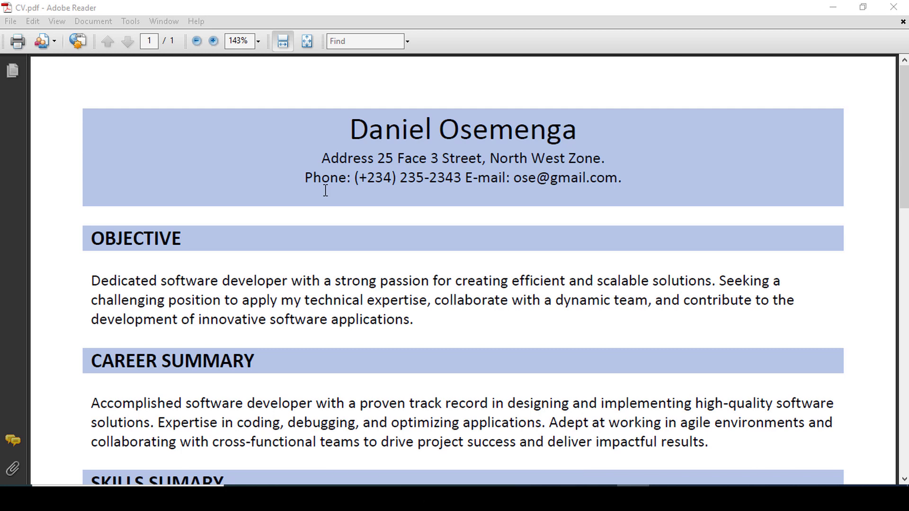
# Launch Word from Windows search and create a new blank document.
pyautogui.scroll(-1, 325, 190)
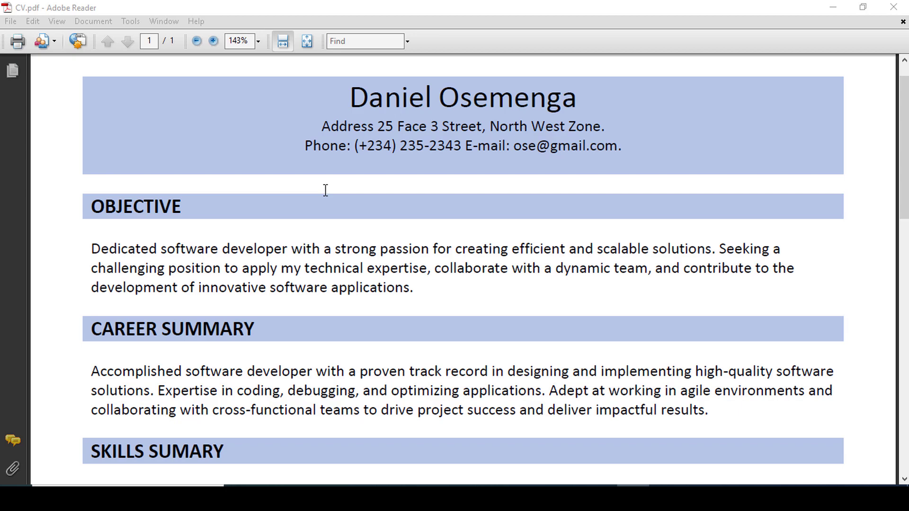
pyautogui.scroll(-1, 325, 190)
pyautogui.scroll(2, 325, 191)
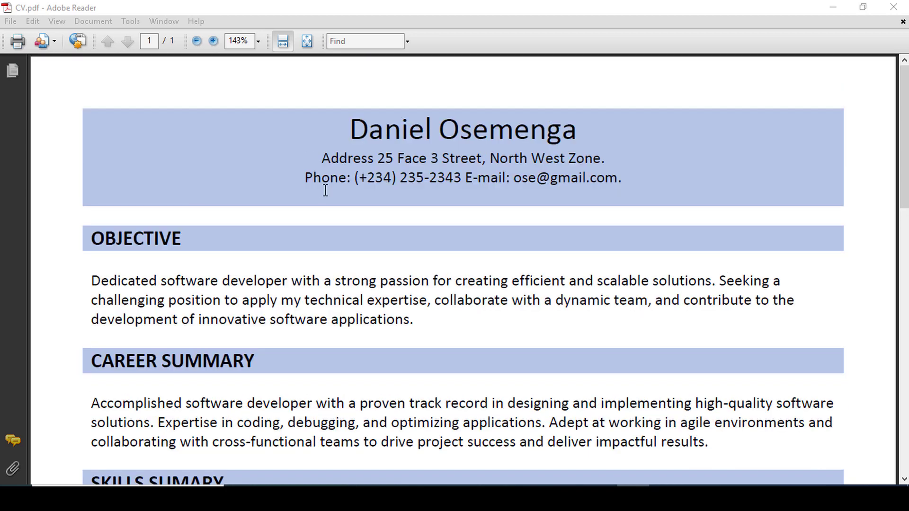
pyautogui.scroll(-1, 325, 190)
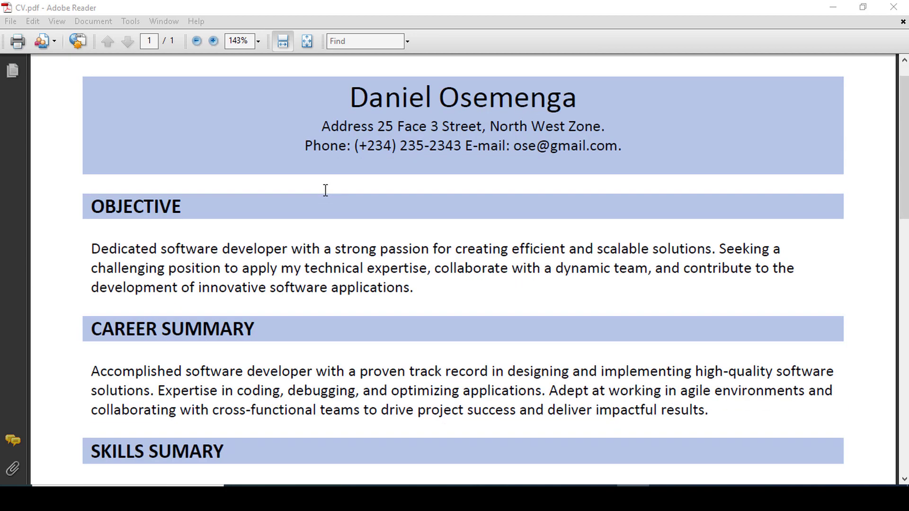
pyautogui.scroll(-3, 325, 190)
pyautogui.scroll(-5, 325, 190)
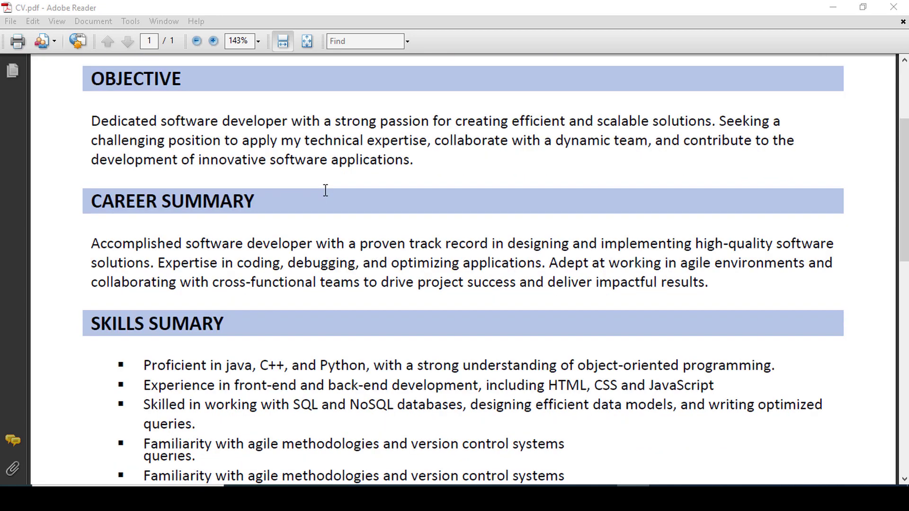
pyautogui.scroll(-7, 325, 190)
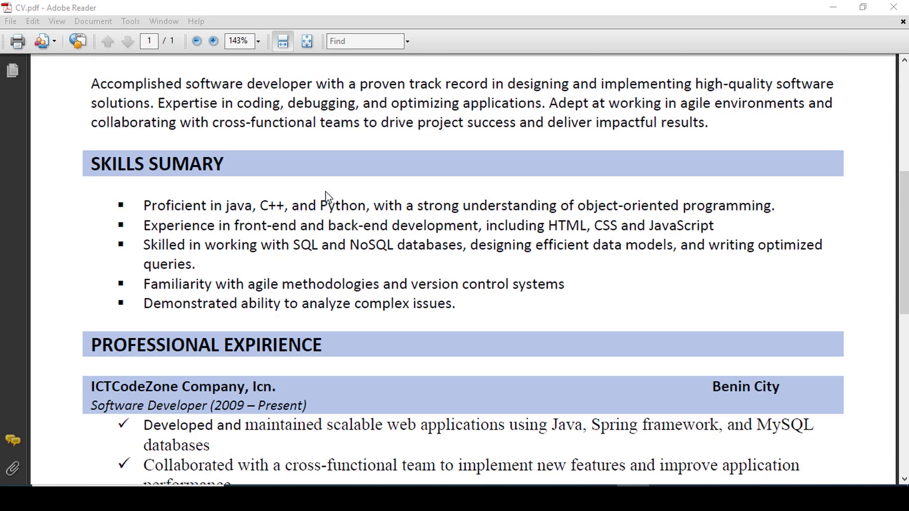
pyautogui.scroll(-5, 326, 191)
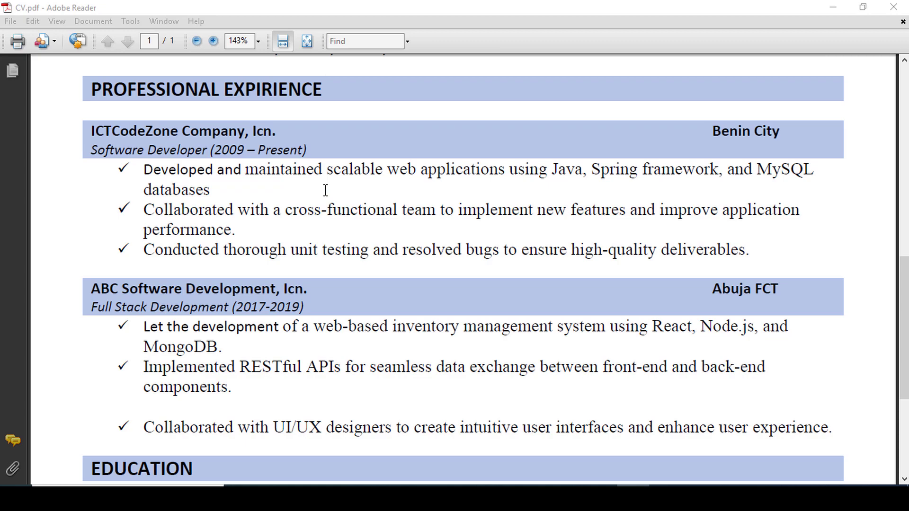
pyautogui.scroll(-2, 325, 190)
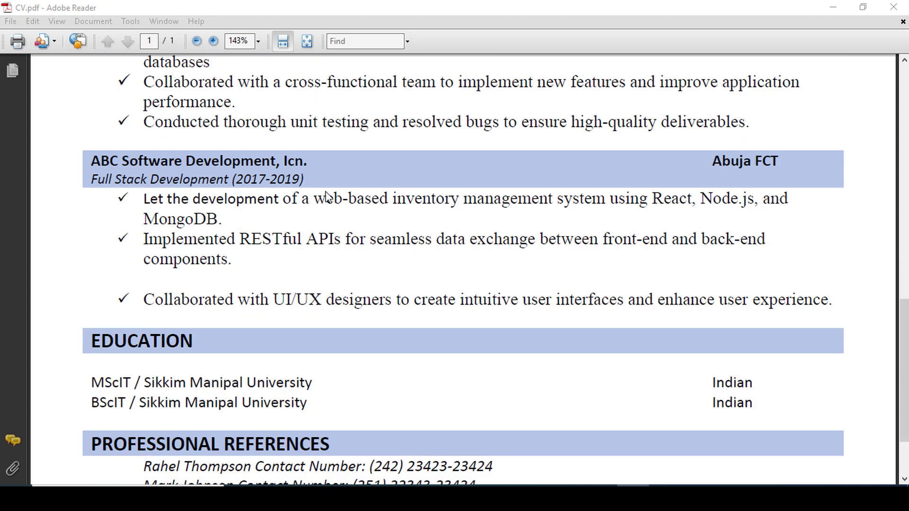
pyautogui.scroll(20, 325, 190)
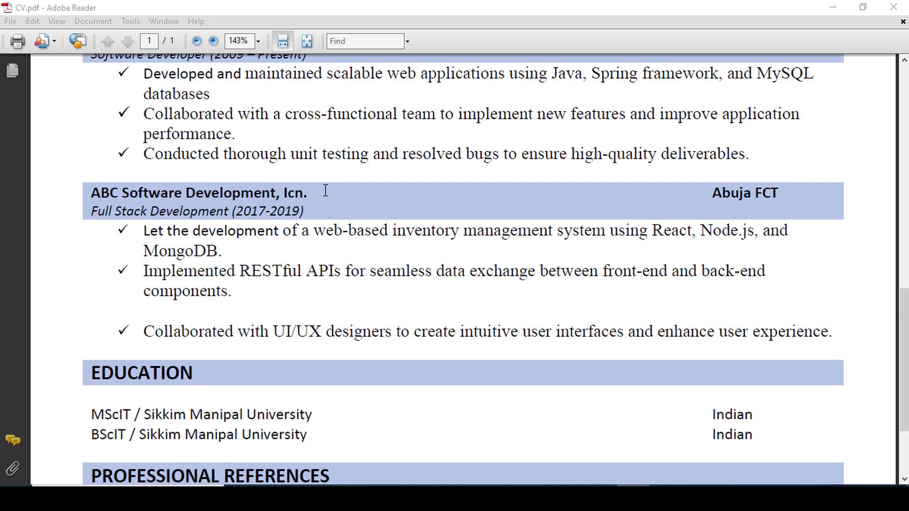
pyautogui.scroll(1, 326, 191)
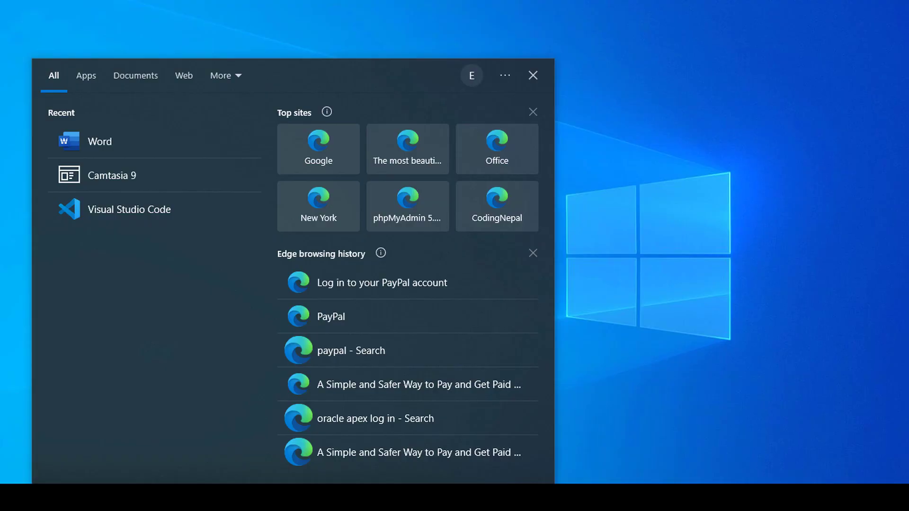
pyautogui.write('w')
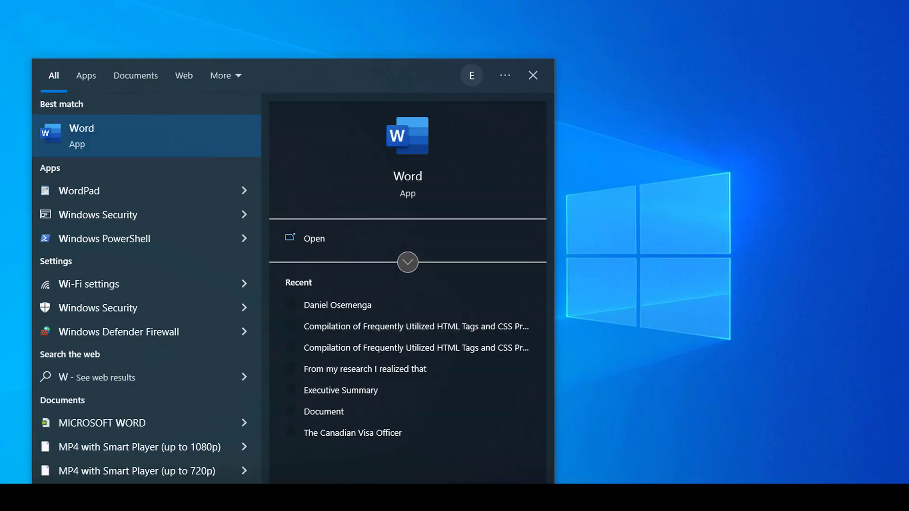
pyautogui.click(99, 138)
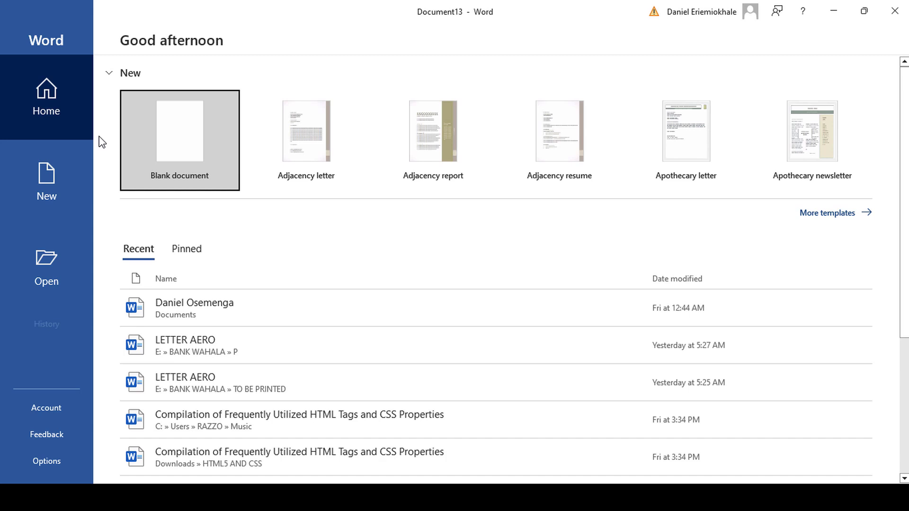
pyautogui.click(201, 160)
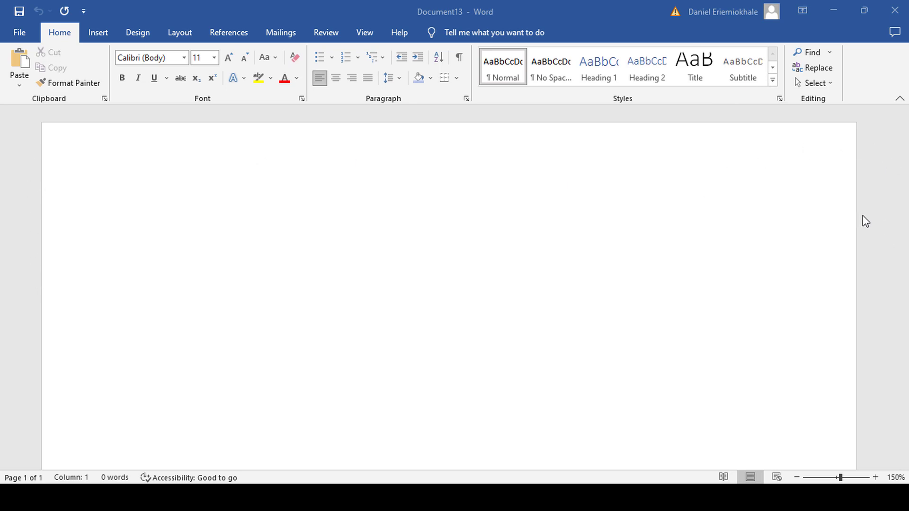
# Turn on the rulers, then set A4 paper size and Narrow 0.5-inch margins.
pyautogui.click(365, 34)
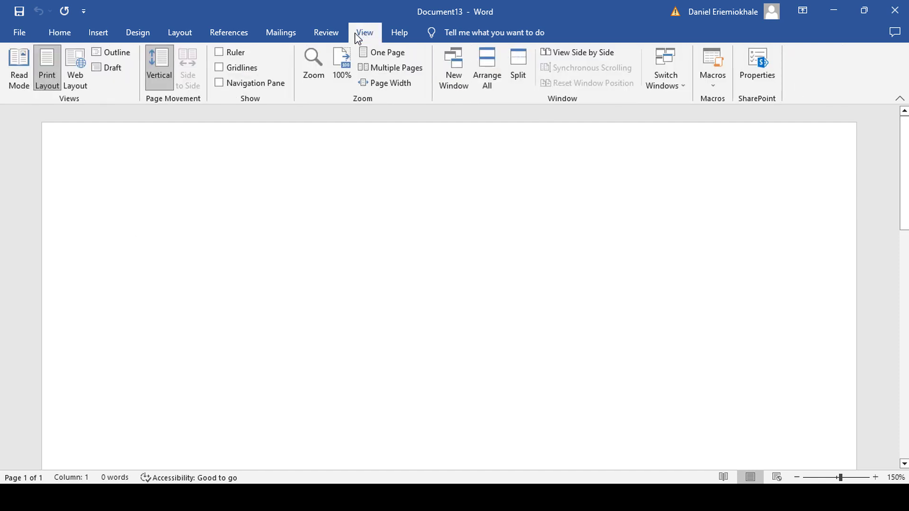
pyautogui.click(221, 55)
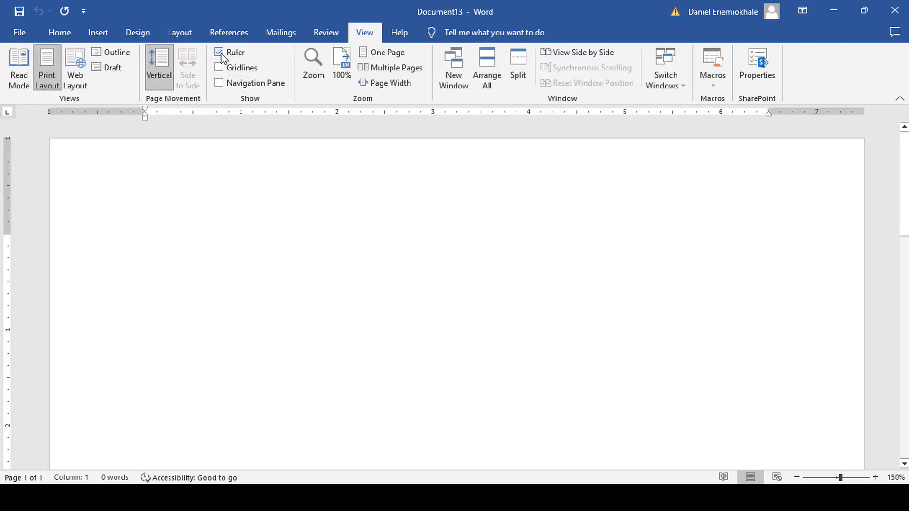
pyautogui.click(184, 37)
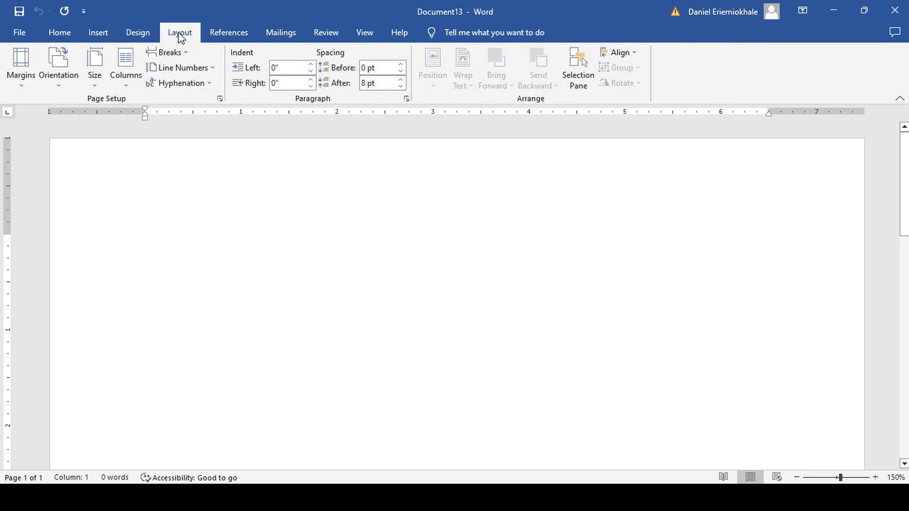
pyautogui.click(94, 83)
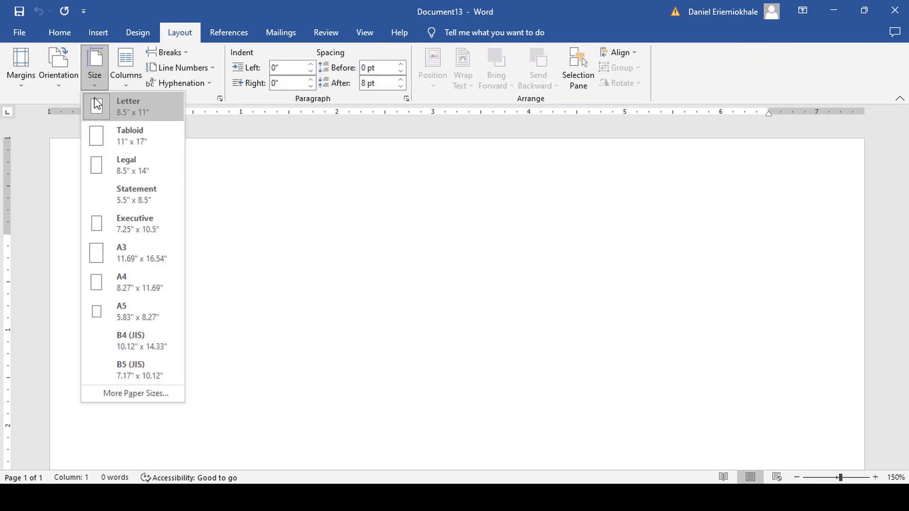
pyautogui.click(124, 284)
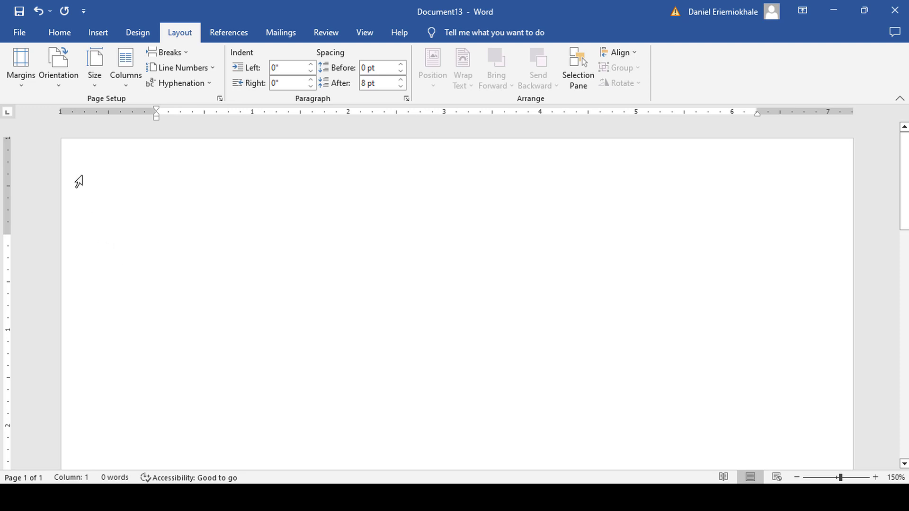
pyautogui.click(21, 86)
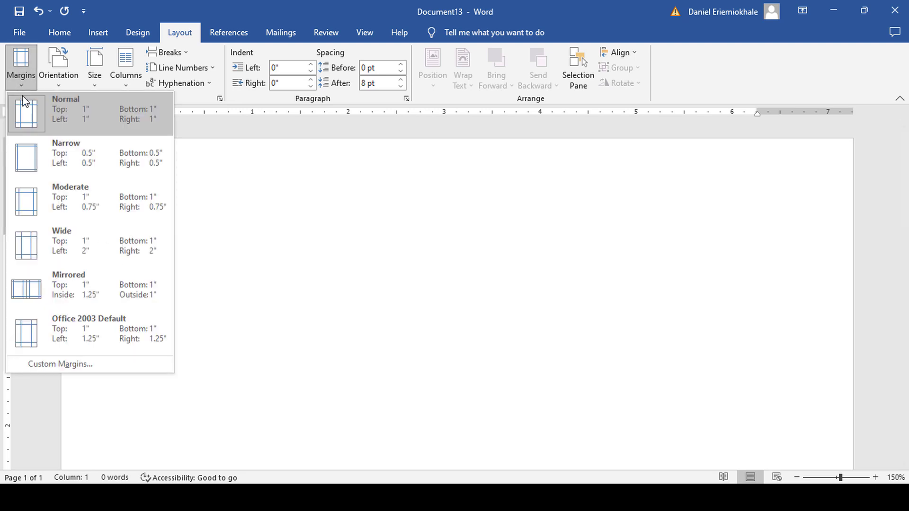
pyautogui.click(70, 163)
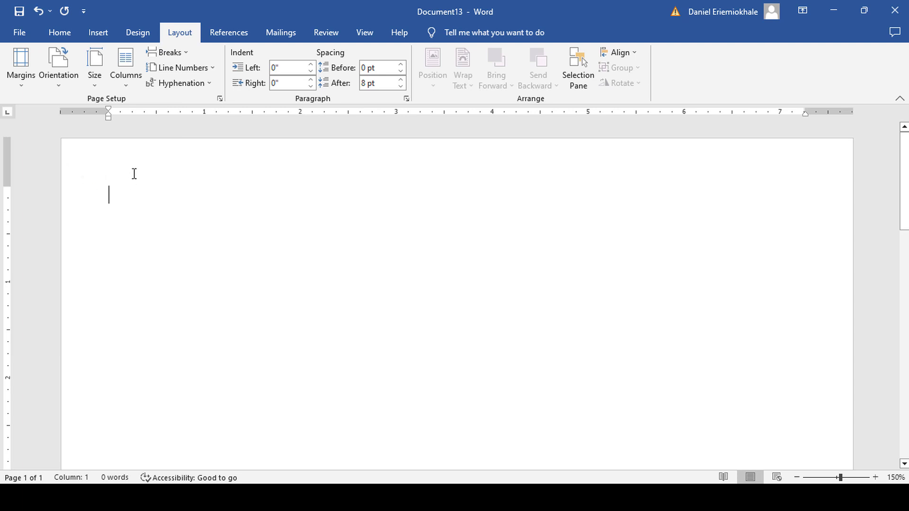
# Insert a 1x1 table at the top of the page.
pyautogui.click(97, 34)
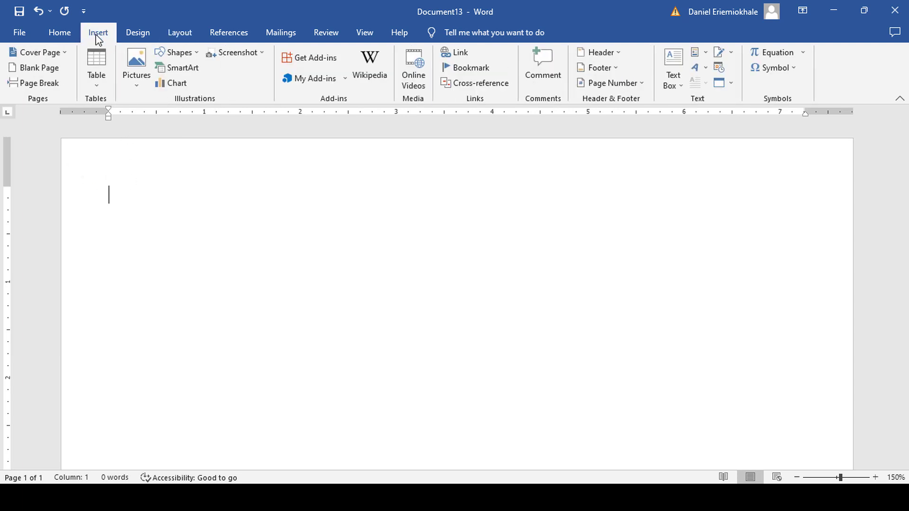
pyautogui.click(97, 90)
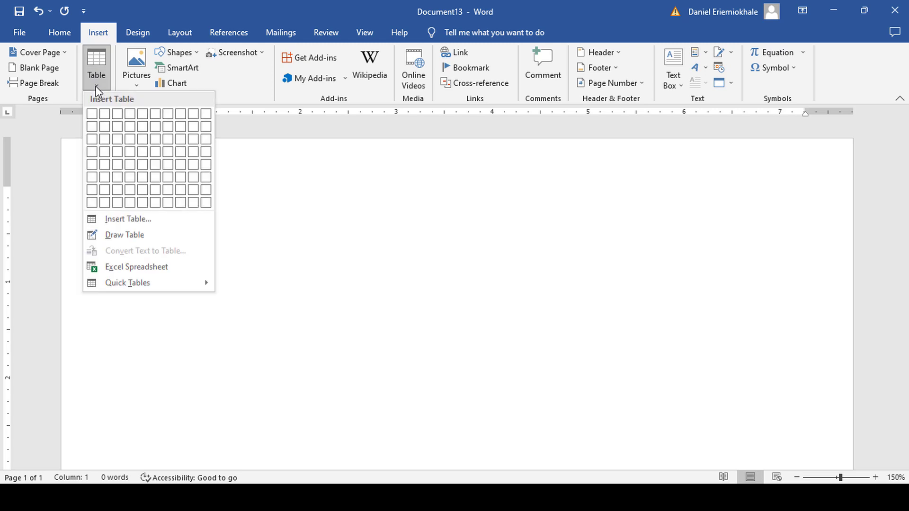
pyautogui.click(92, 114)
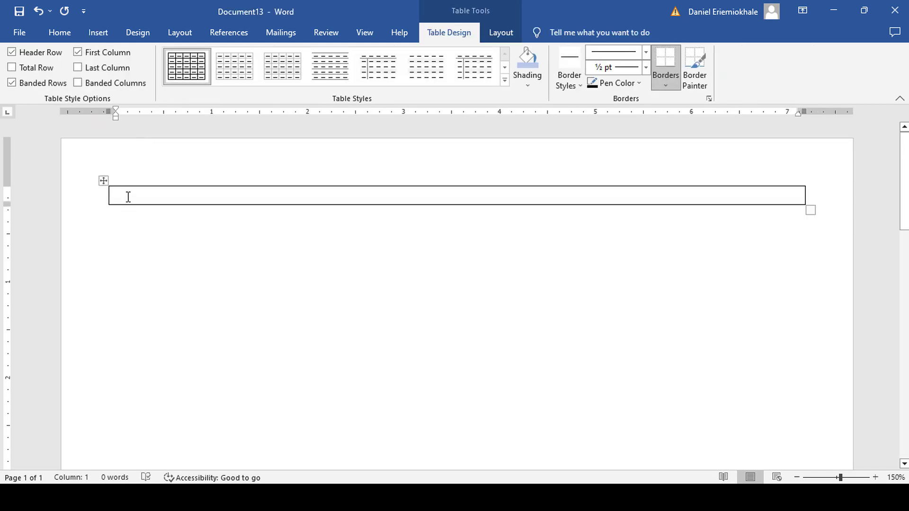
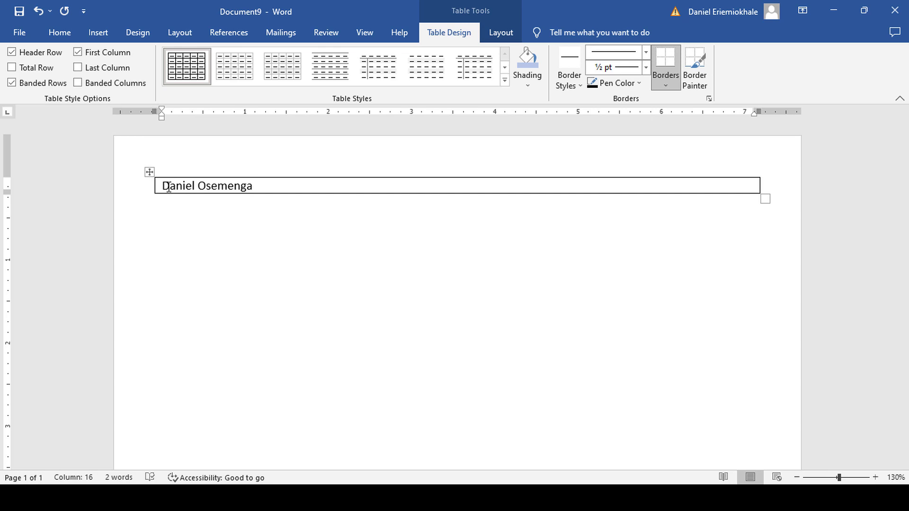
# Type the owner's full name, street address, and phone and e-mail line on three lines.
pyautogui.press('Return')
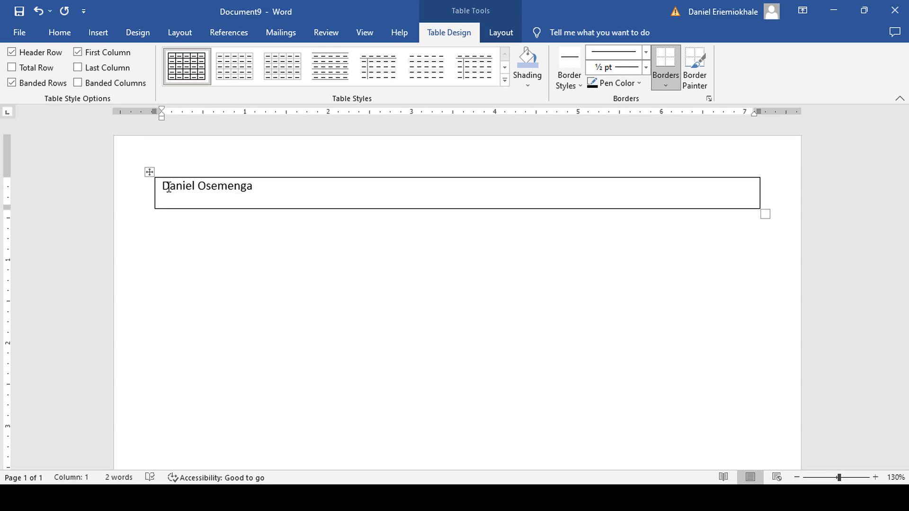
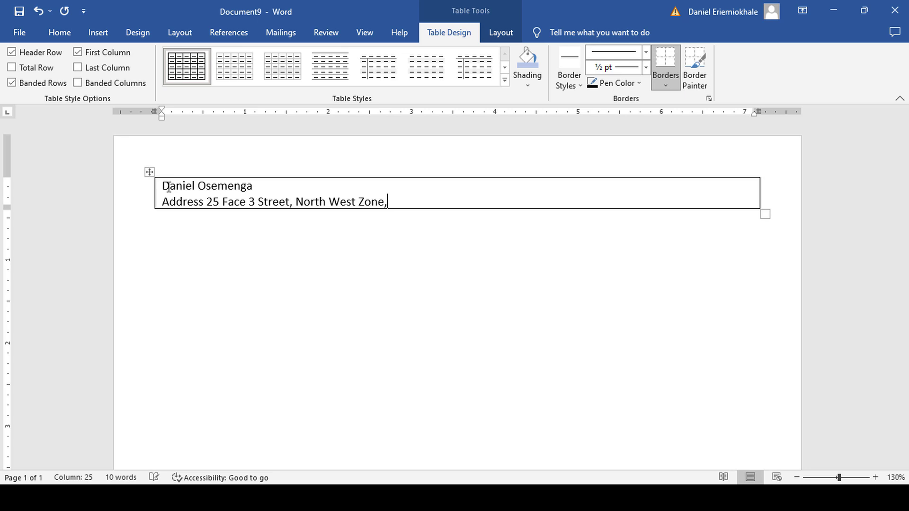
pyautogui.write('.')
pyautogui.press('Return')
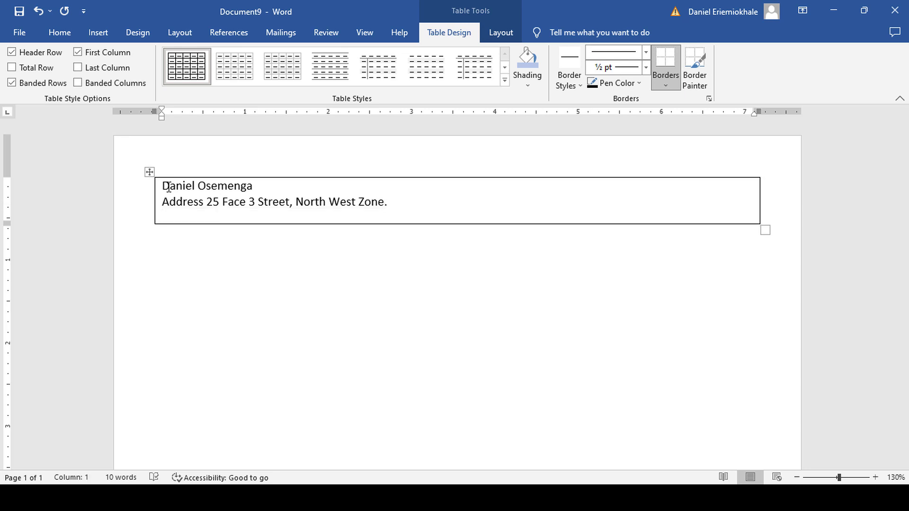
pyautogui.write('Phone')
pyautogui.press('BackSpace')
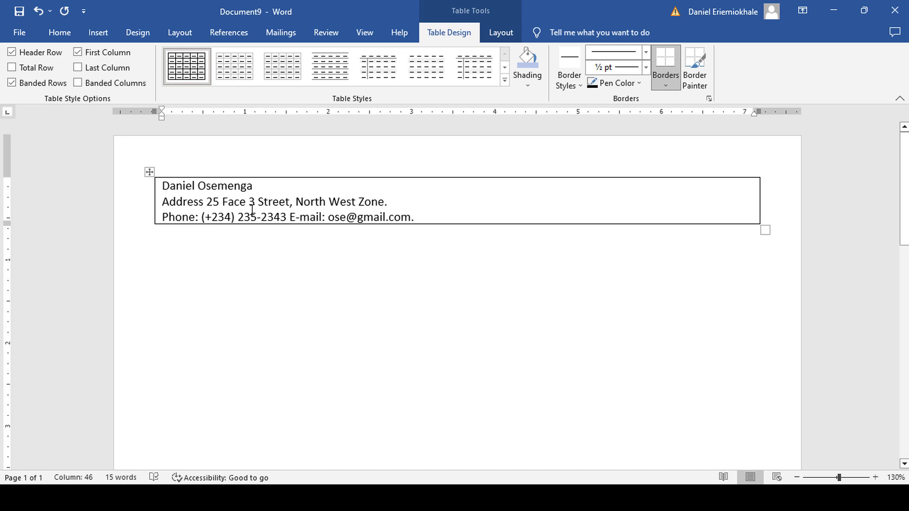
# Make the name line 22 point.
pyautogui.moveTo(250, 186); pyautogui.dragTo(161, 186)
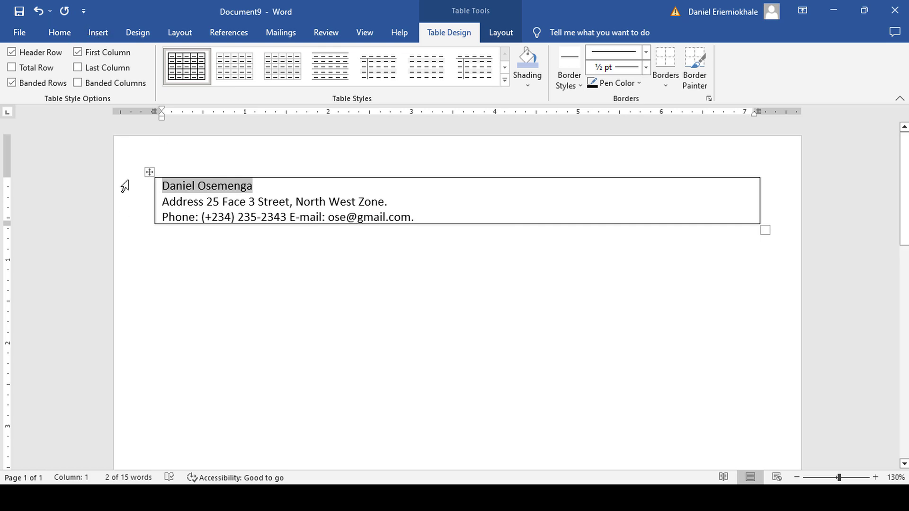
pyautogui.click(249, 202)
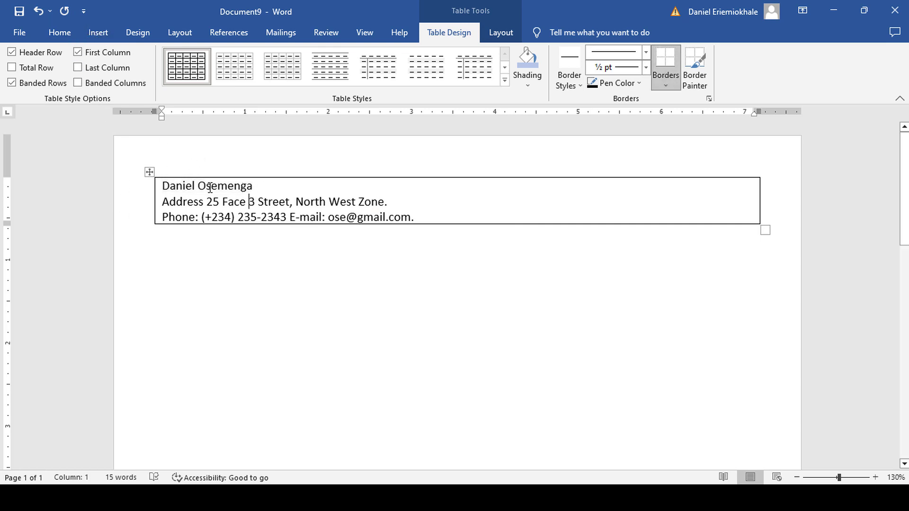
pyautogui.moveTo(211, 187); pyautogui.dragTo(161, 187)
pyautogui.click(59, 34)
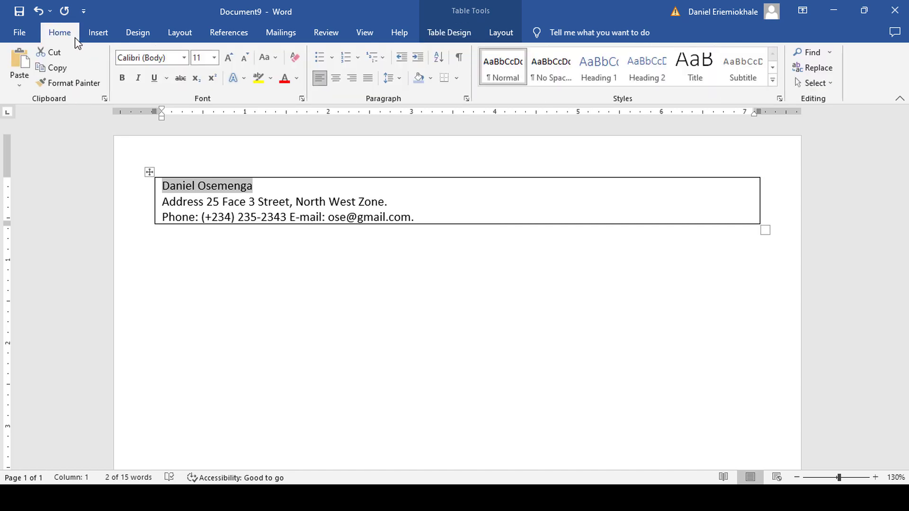
pyautogui.click(214, 59)
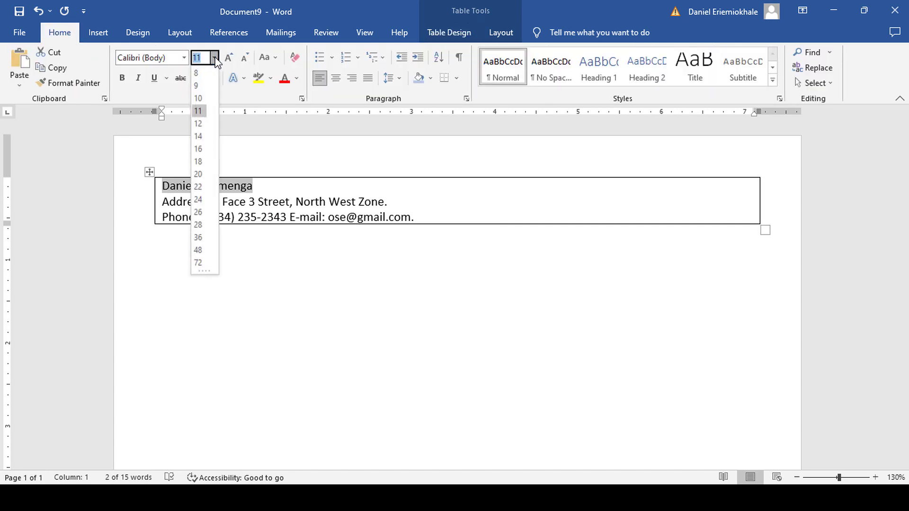
pyautogui.click(205, 191)
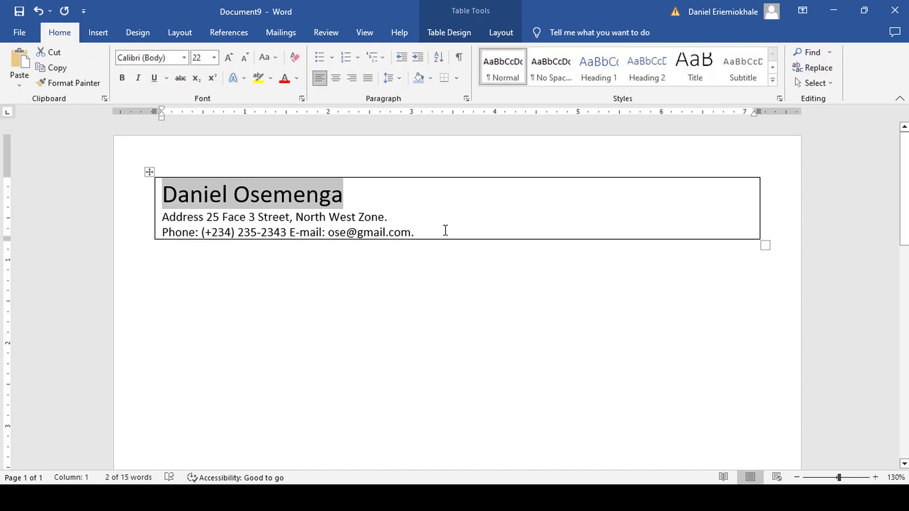
# Set the address and contact lines to 10 point and centre all three header lines.
pyautogui.moveTo(419, 235); pyautogui.dragTo(167, 223)
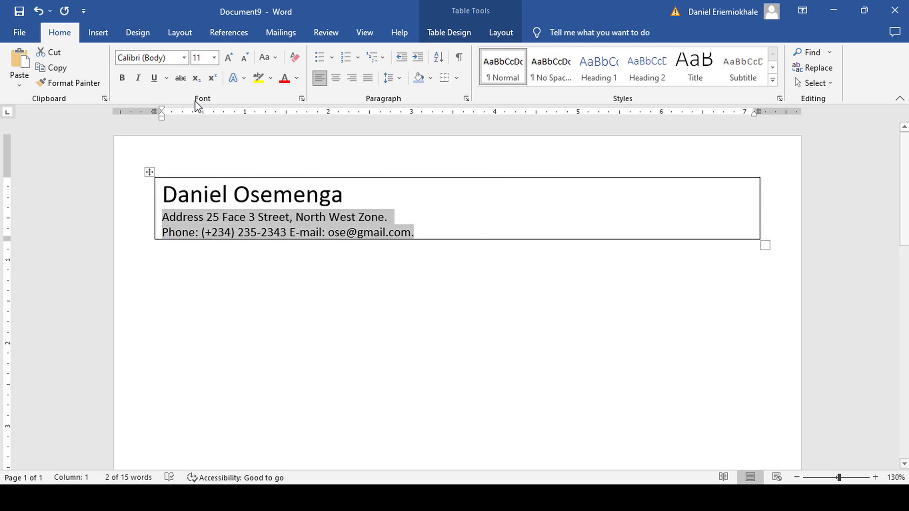
pyautogui.click(215, 58)
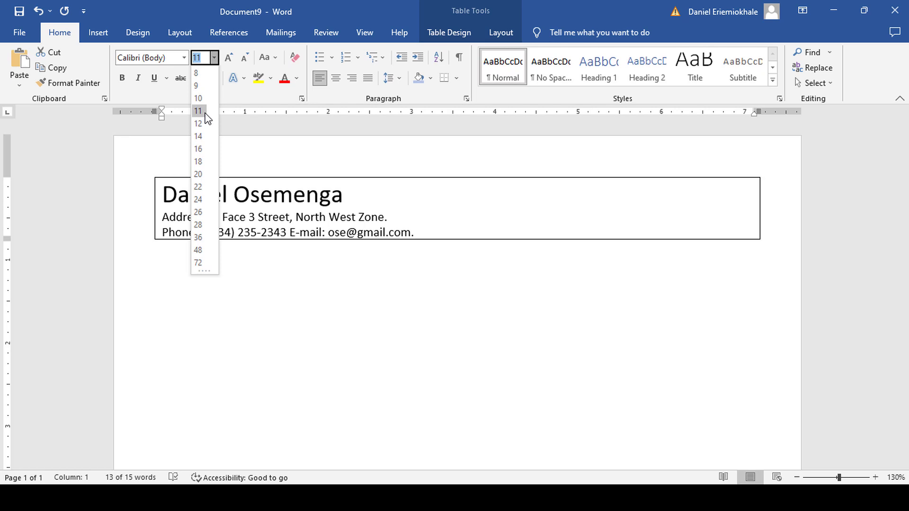
pyautogui.click(203, 96)
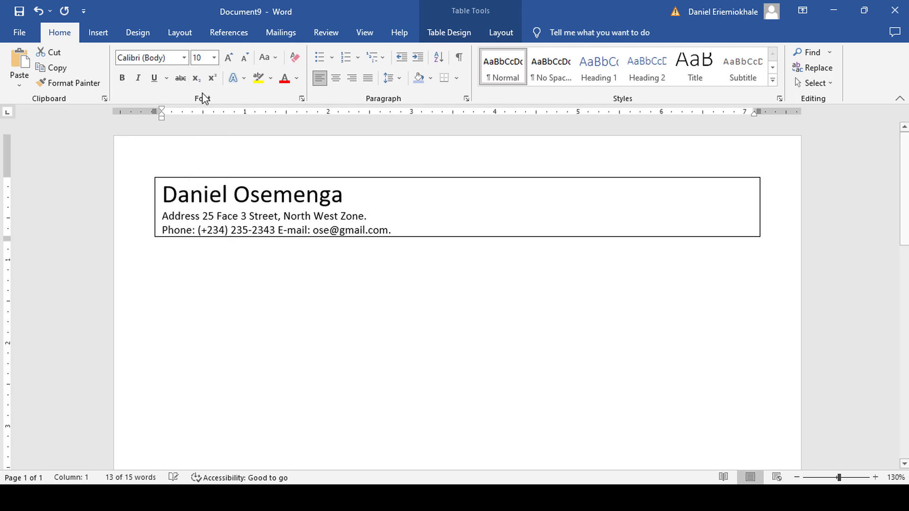
pyautogui.click(357, 199)
pyautogui.moveTo(397, 225); pyautogui.dragTo(162, 190)
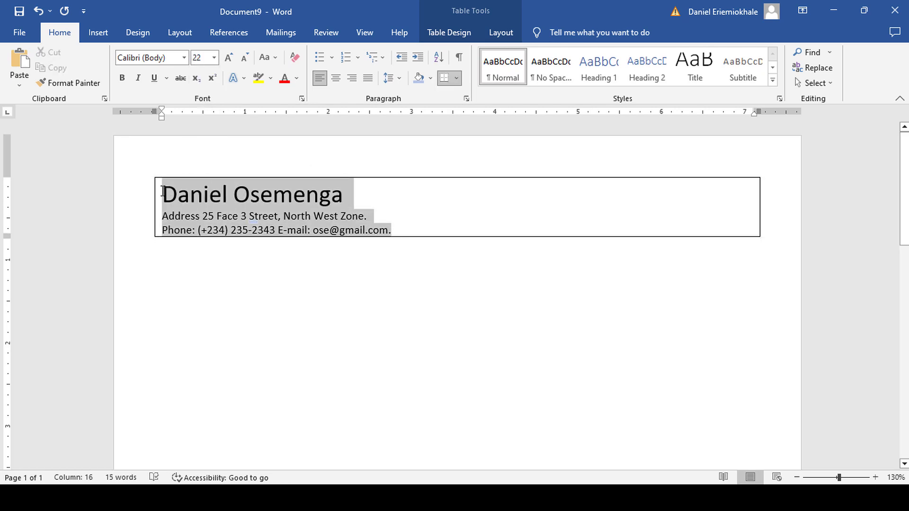
pyautogui.click(336, 78)
pyautogui.click(566, 221)
pyautogui.click(580, 228)
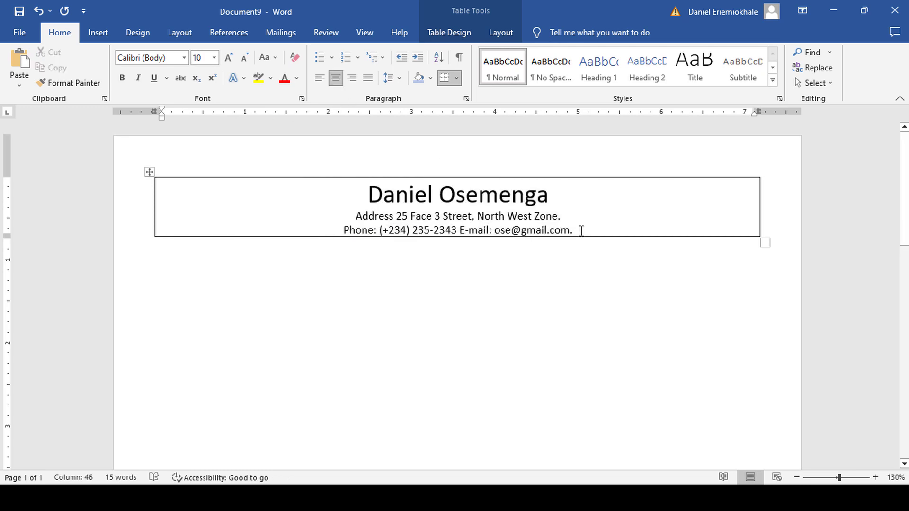
# Add new rows below the header cell with the header formatting cleared.
pyautogui.press('Return')
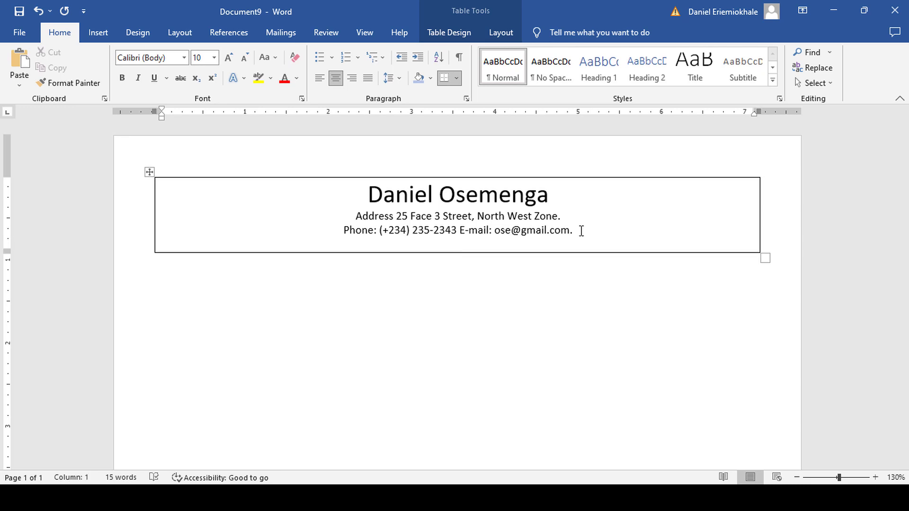
pyautogui.press('Tab')
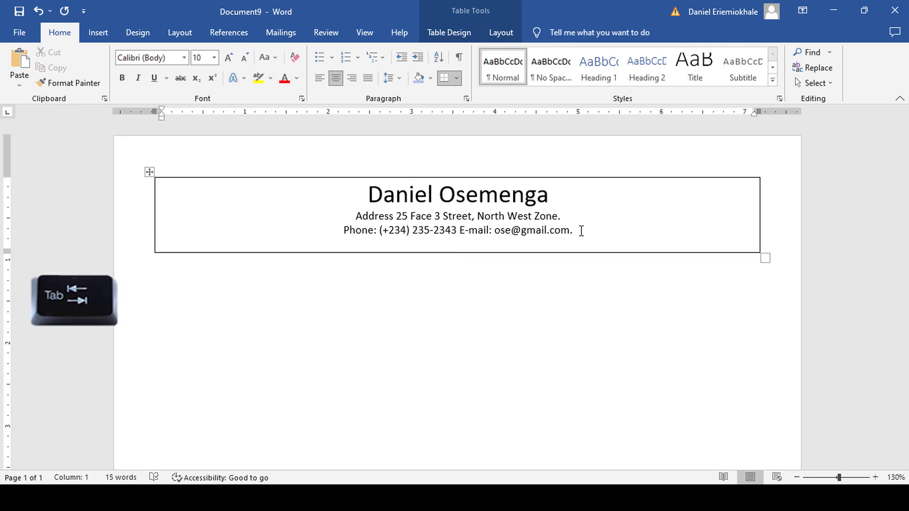
pyautogui.press('Tab')
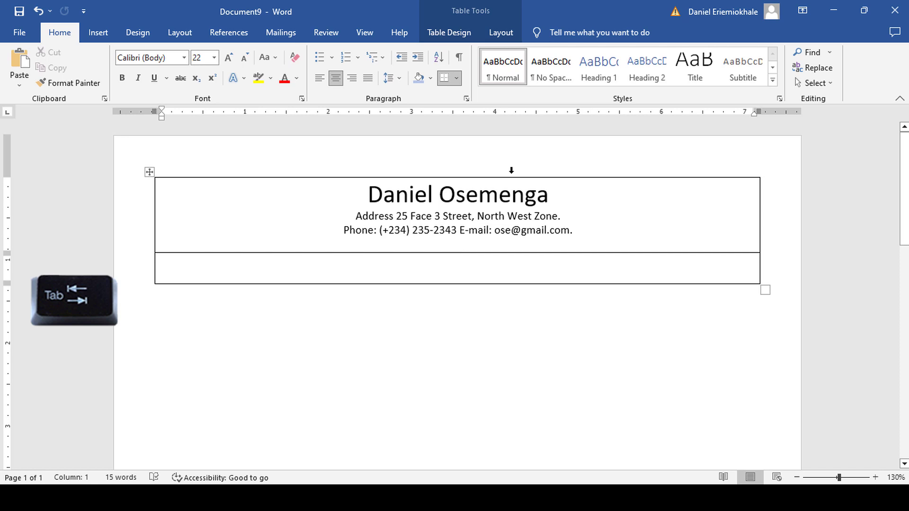
pyautogui.click(294, 57)
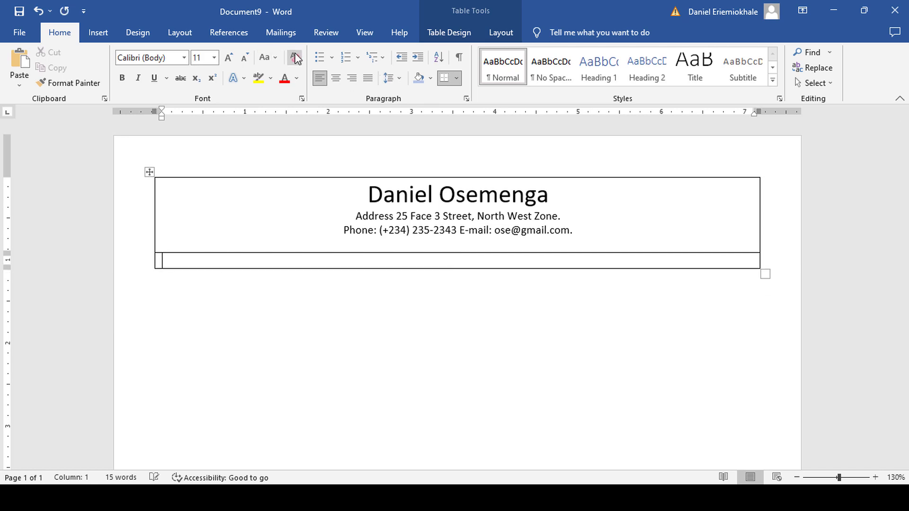
pyautogui.press('Tab')
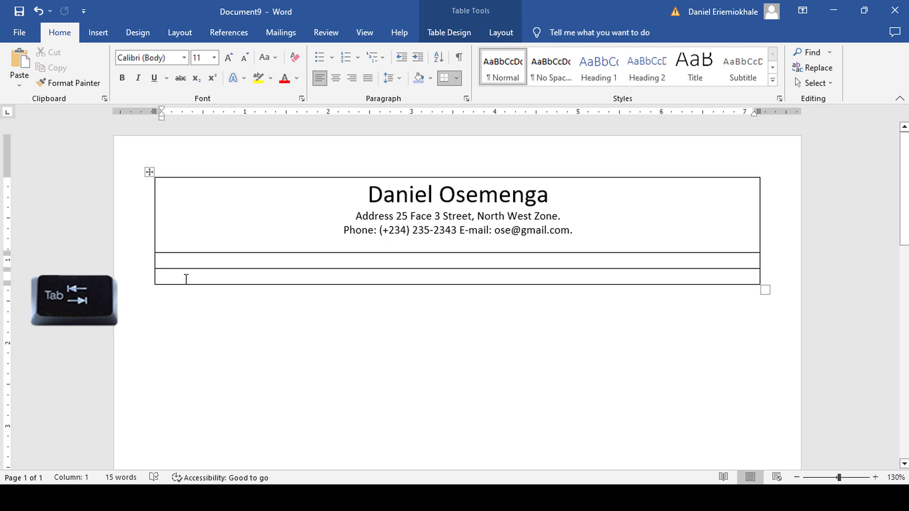
# Enter the OBJECTIVE heading and the objective paragraph in rows beneath it.
pyautogui.write('OBJECTIVE')
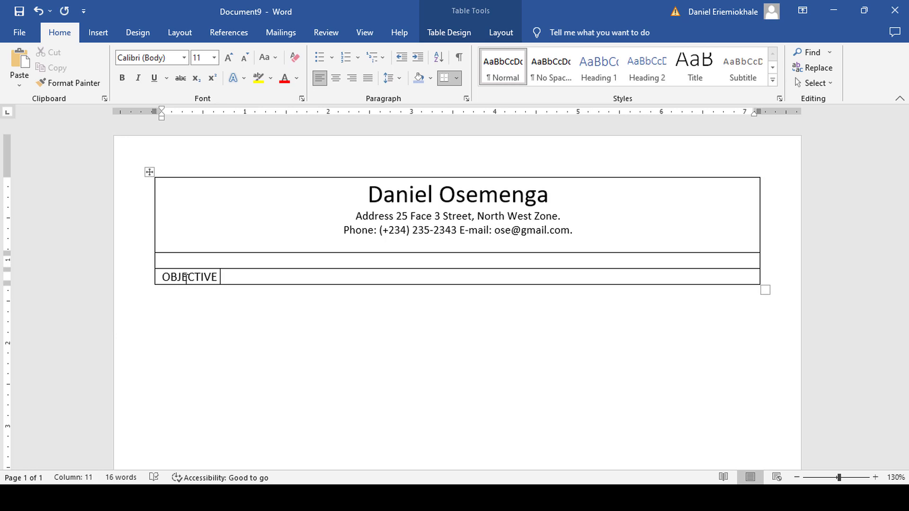
pyautogui.press('Tab')
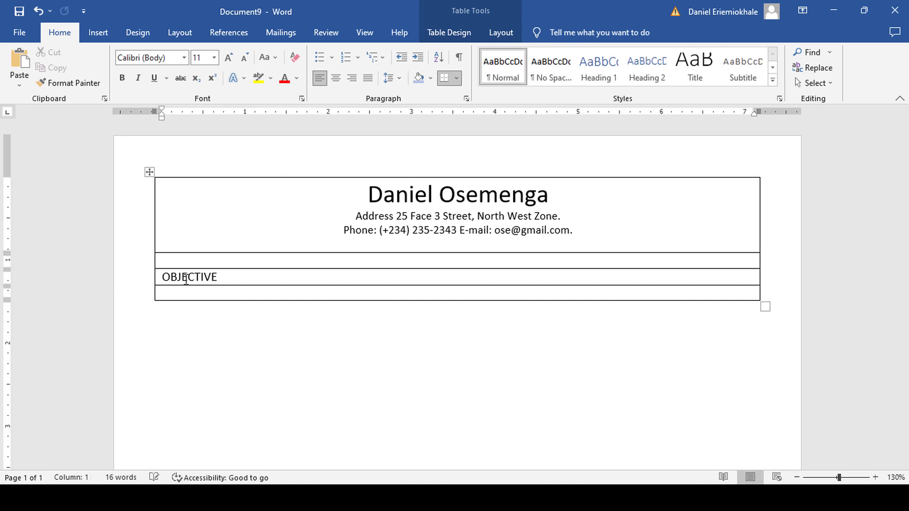
pyautogui.press('Tab')
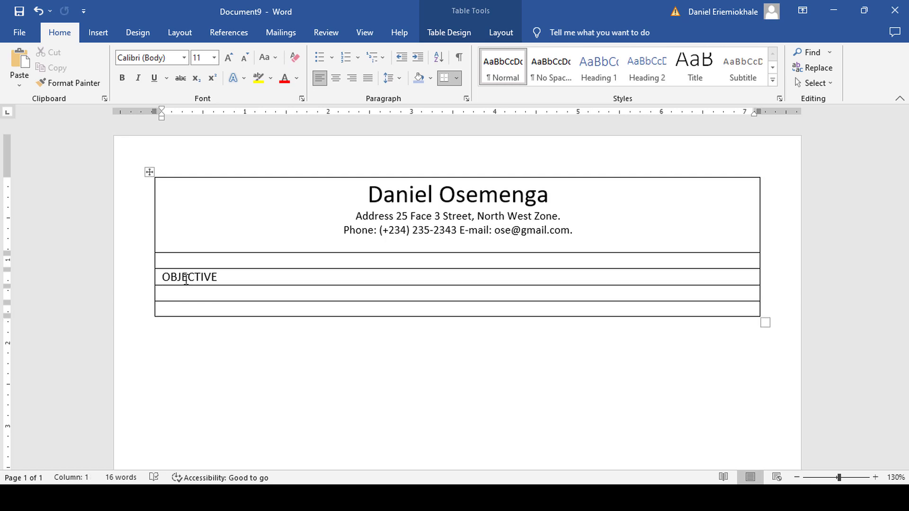
pyautogui.write('Dedicated softw')
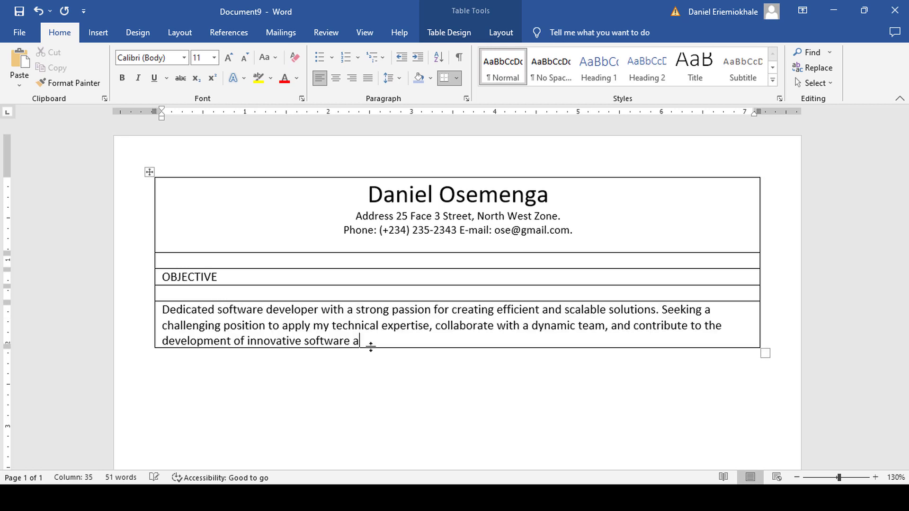
pyautogui.write('pplication')
pyautogui.write('s.')
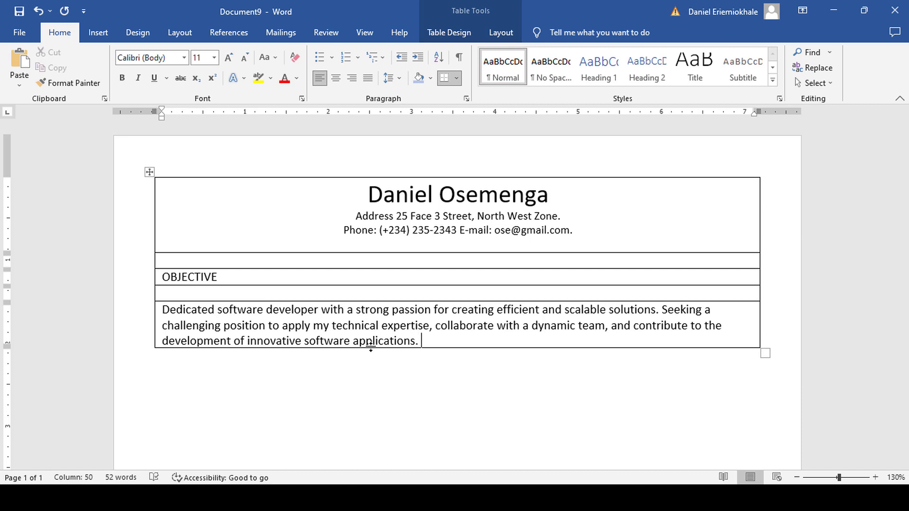
pyautogui.press('Tab')
pyautogui.press('Tab')
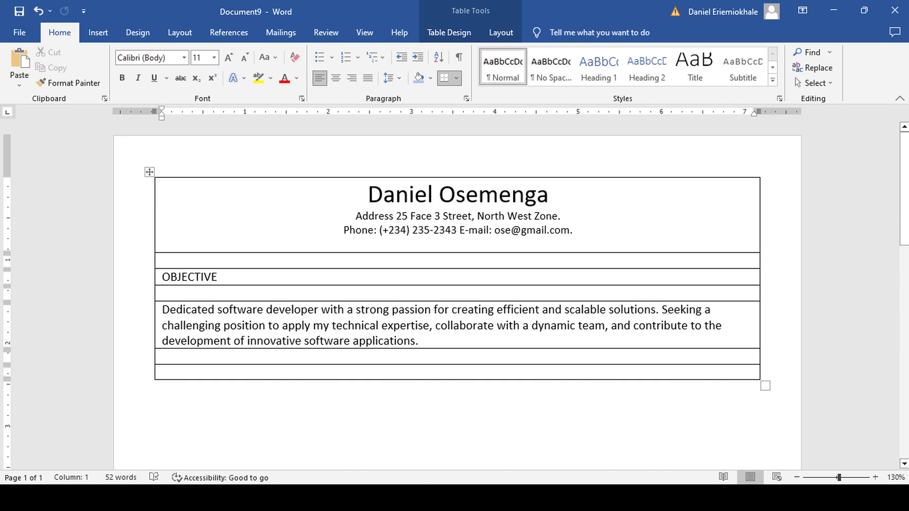
# Add the CAREER SUMMARY heading and its summary paragraph below it.
pyautogui.write('CAREER SUMMARY')
pyautogui.press('Tab')
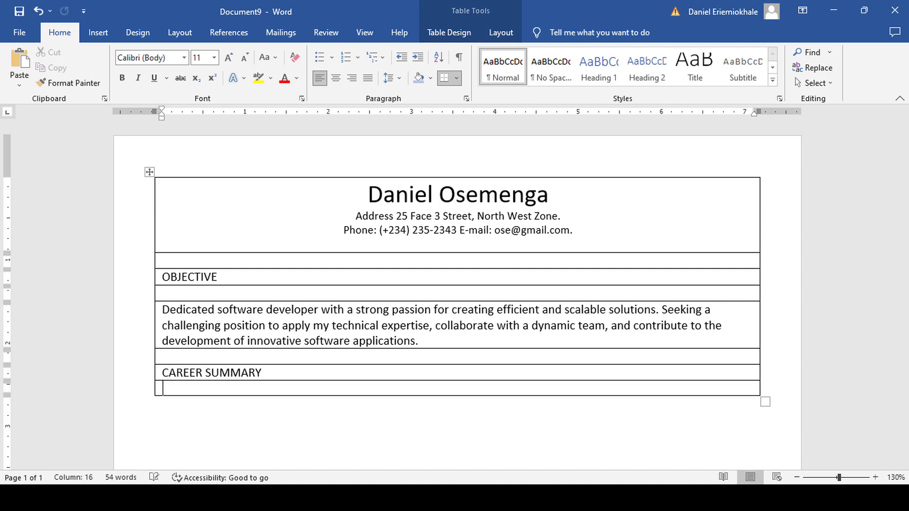
pyautogui.press('Tab')
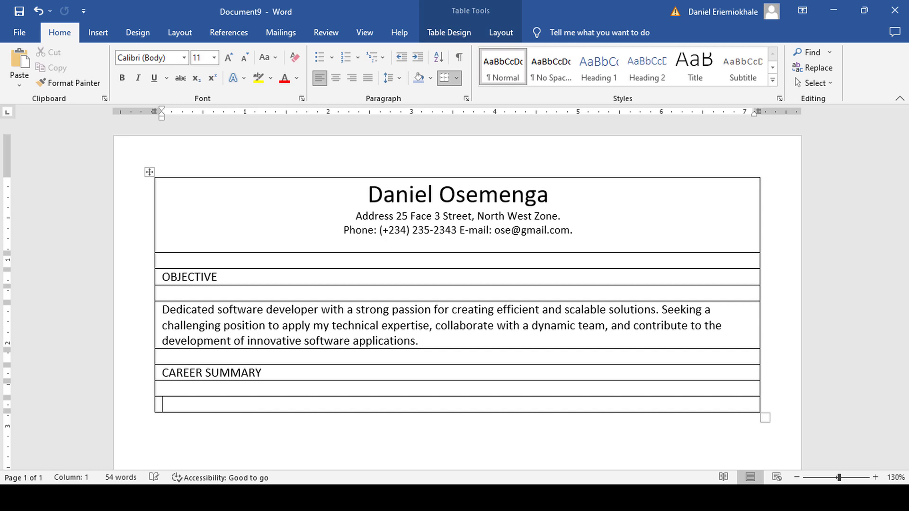
pyautogui.write('Accomplished ')
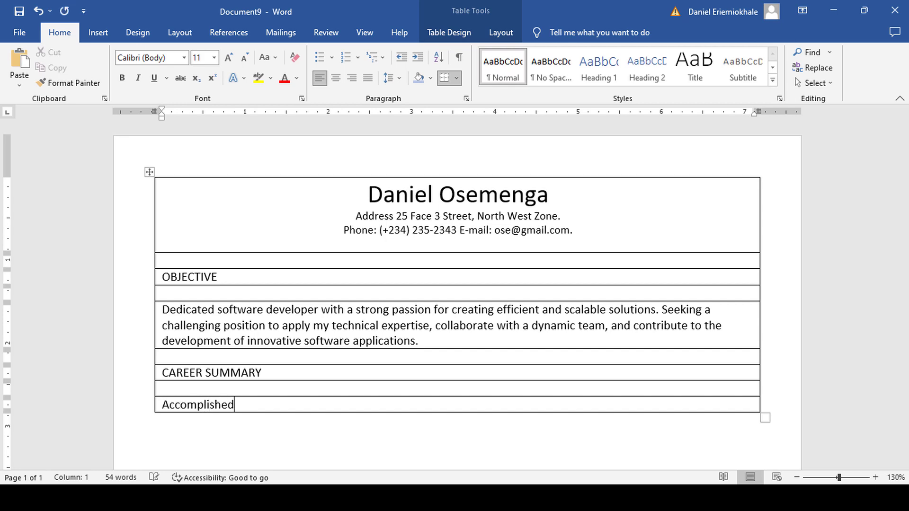
pyautogui.write('soft')
pyautogui.write('ware developer with a proven track record in designing and implementing high-quality software solutions. Expertise in coding, debugging, and optimizing applications. Adept at working in agile environments and collaborating with cross-functional teams to drive project success and deliver impactful')
pyautogui.write('results.')
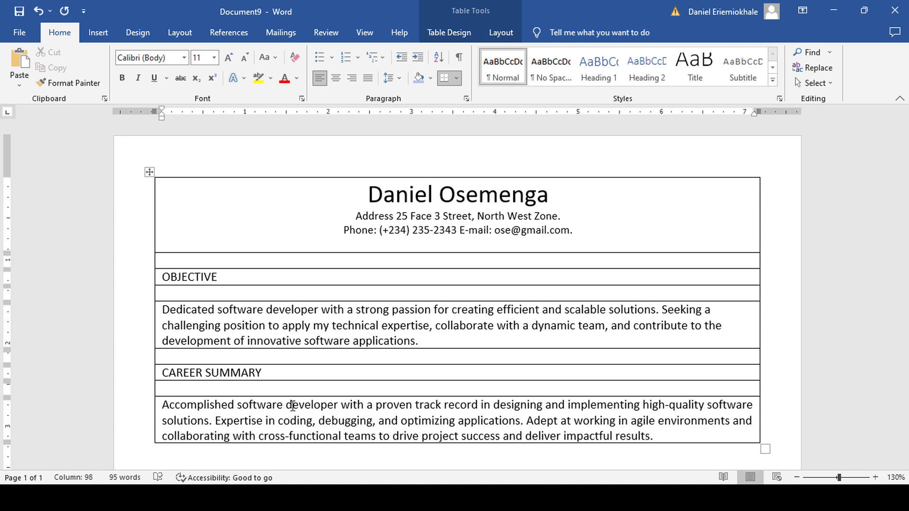
pyautogui.scroll(-3, 237, 365)
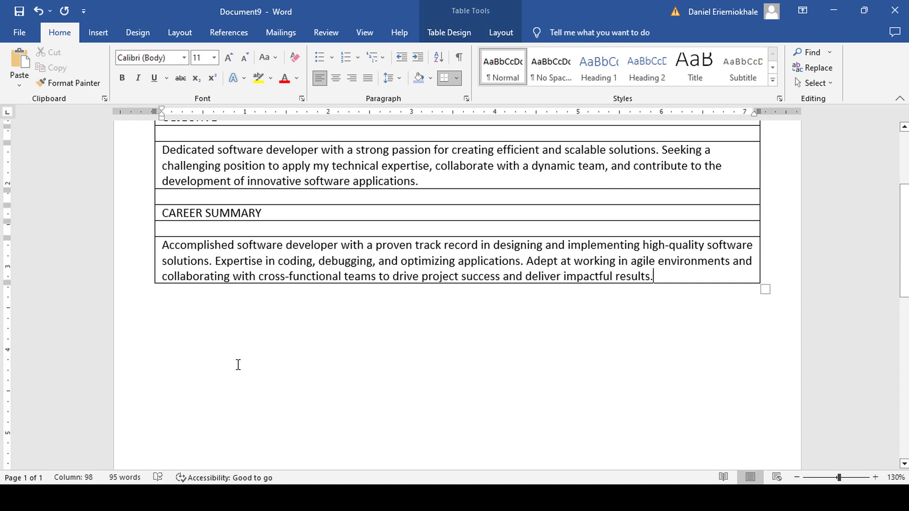
# Add a SKILLS SUMARY heading row with an empty row beneath.
pyautogui.press('Tab')
pyautogui.press('Tab')
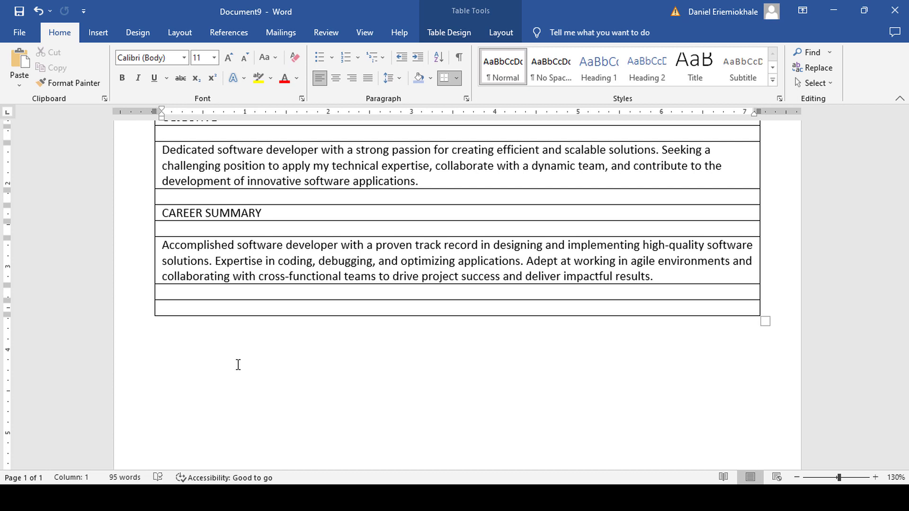
pyautogui.write('SKILLS SUMARY')
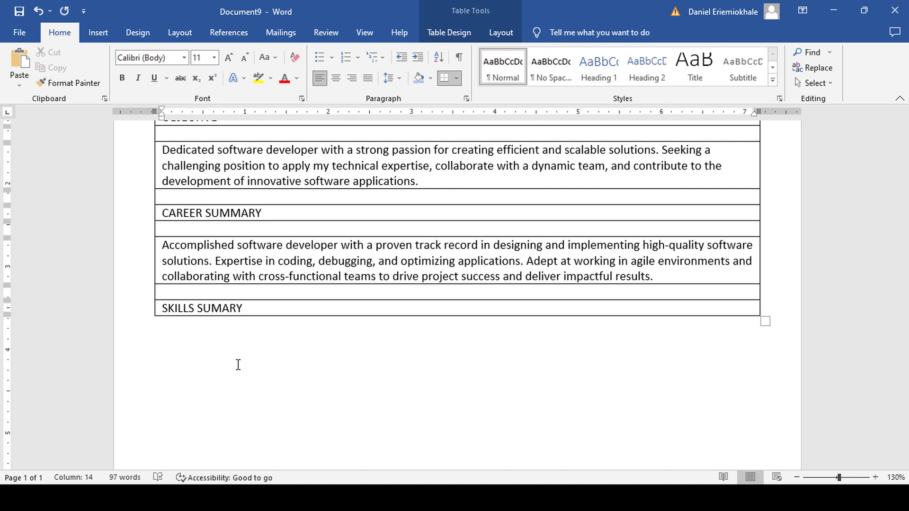
pyautogui.press('Tab')
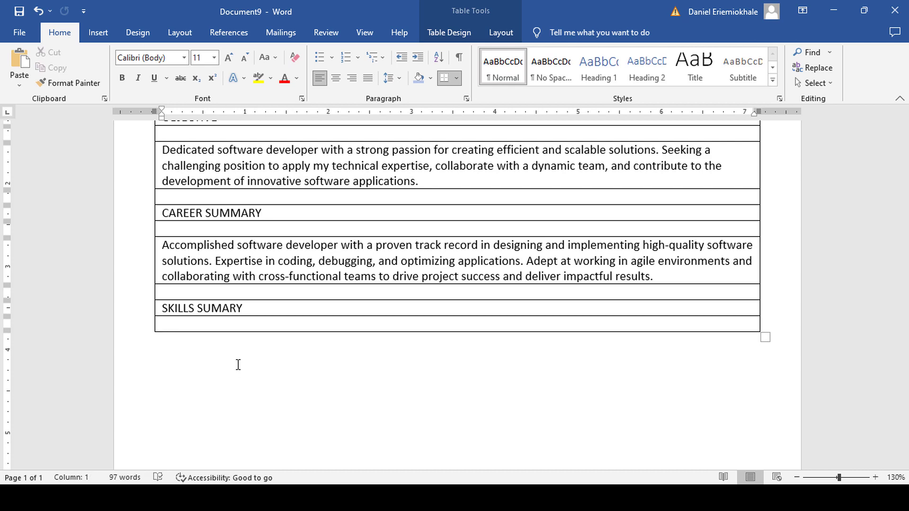
# List the skills with square bullets, from Java programming proficiency to analysing complex issues.
pyautogui.press('Tab')
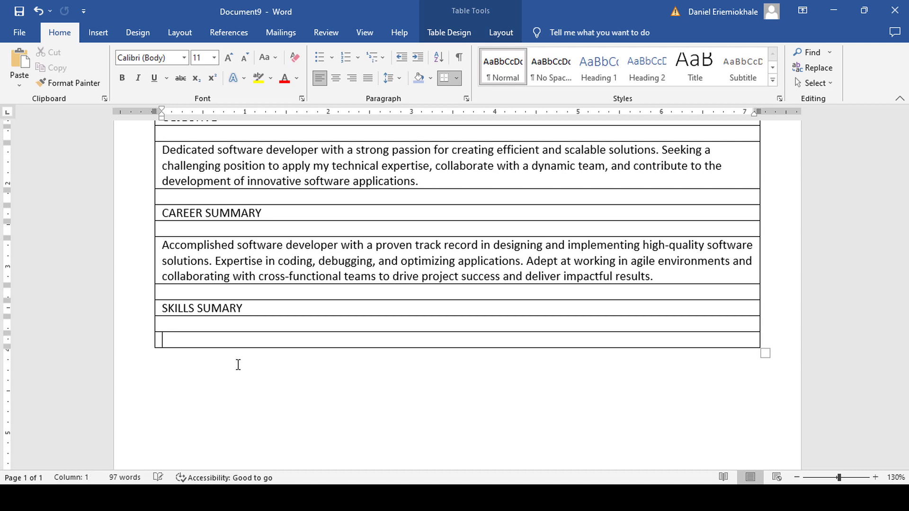
pyautogui.click(331, 58)
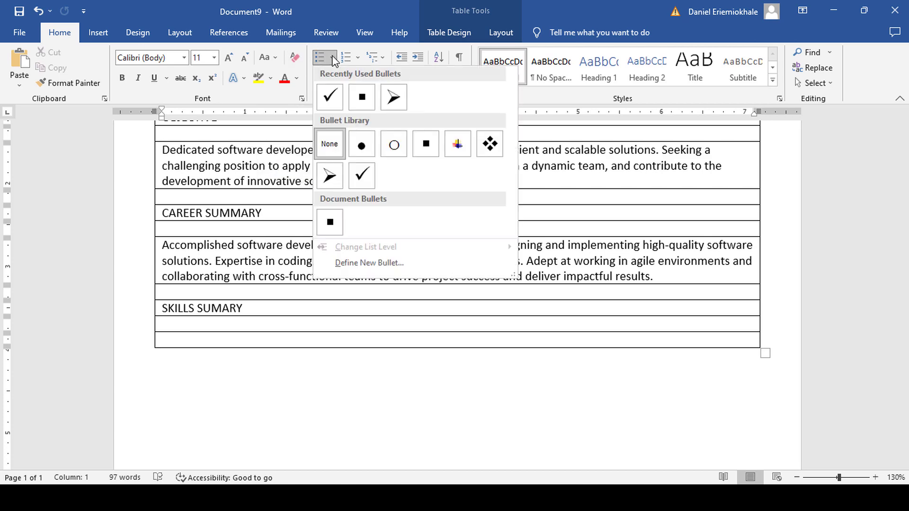
pyautogui.click(362, 99)
pyautogui.write('Prof')
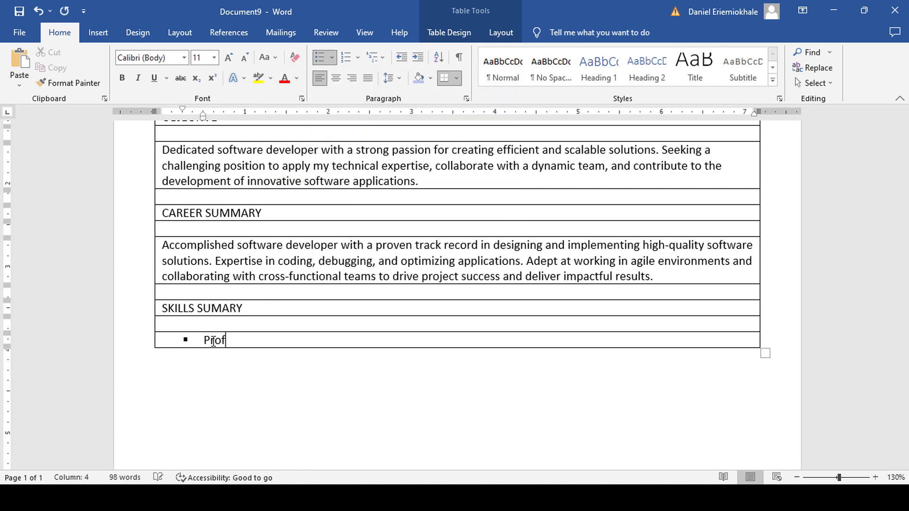
pyautogui.write('icient in java')
pyautogui.write(', C++, and Python, with a strong understanding of object-oriented')
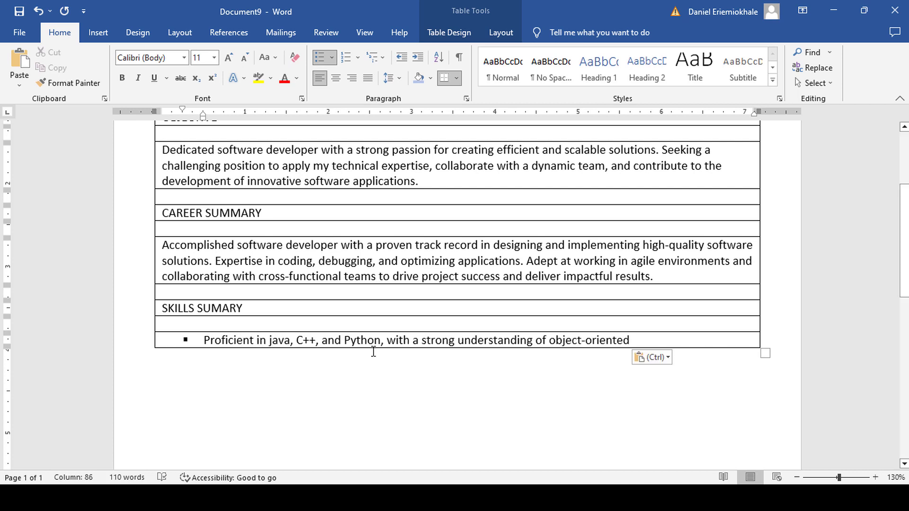
pyautogui.write('programming')
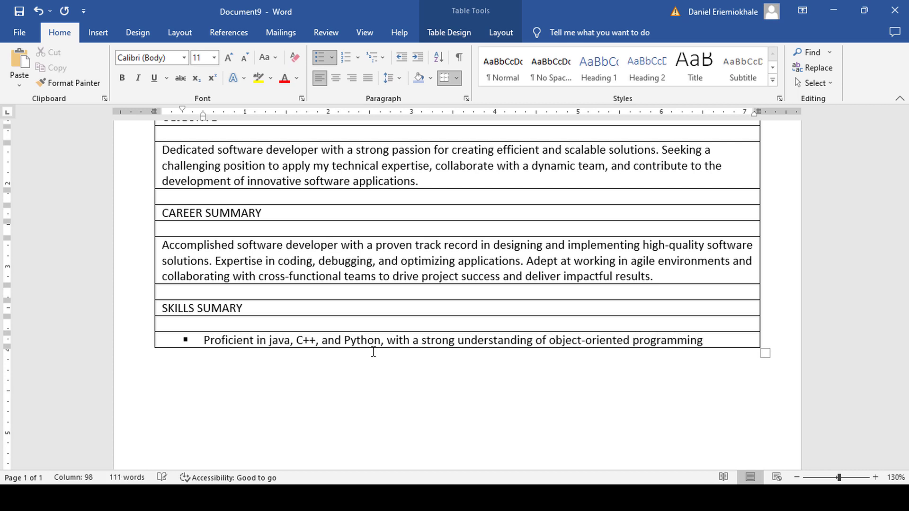
pyautogui.write('.')
pyautogui.press('Return')
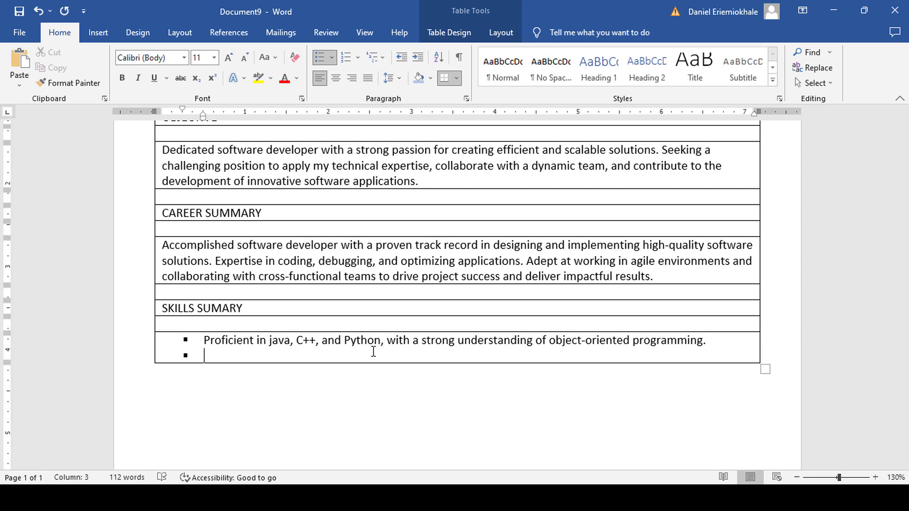
pyautogui.write('E')
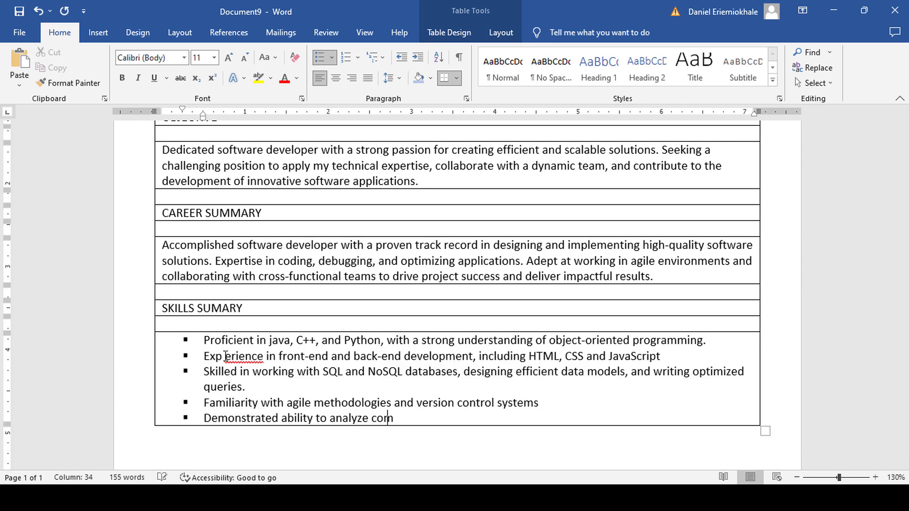
pyautogui.write('plex issues.')
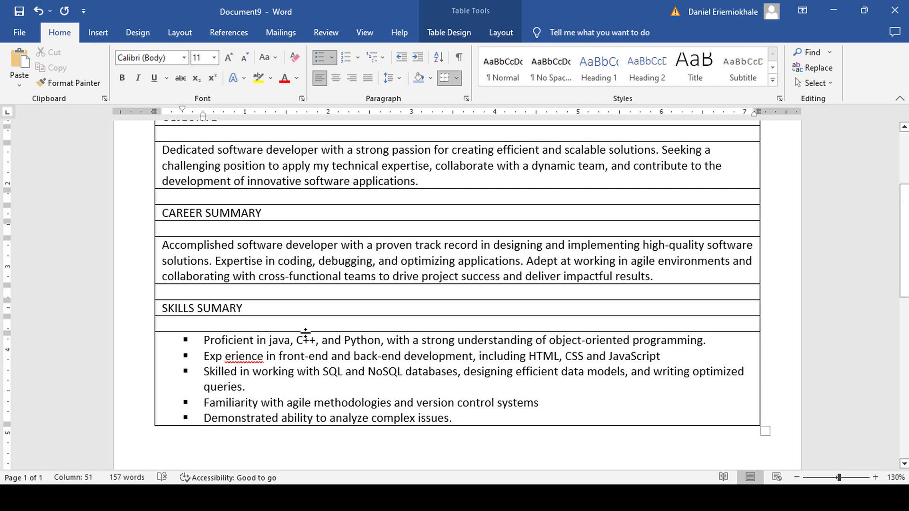
# Add an unbulleted empty row below the skills list.
pyautogui.scroll(-3, 363, 268)
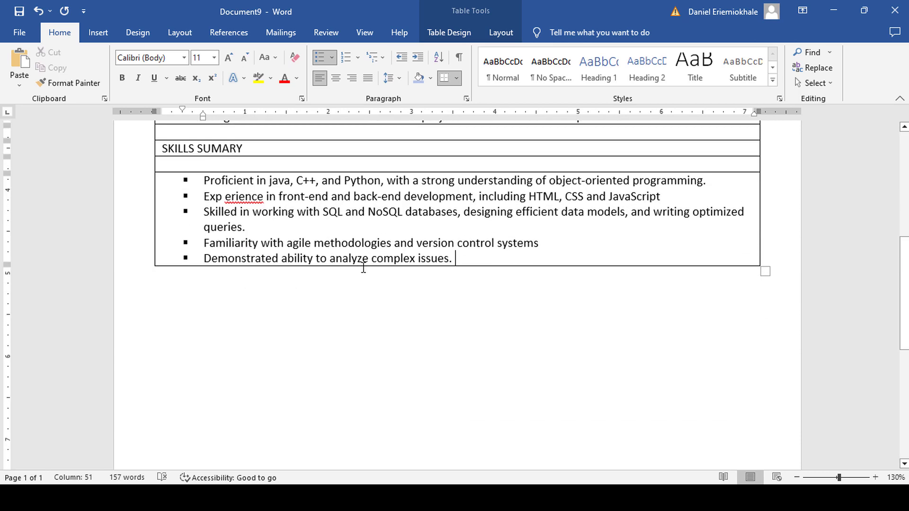
pyautogui.press('Tab')
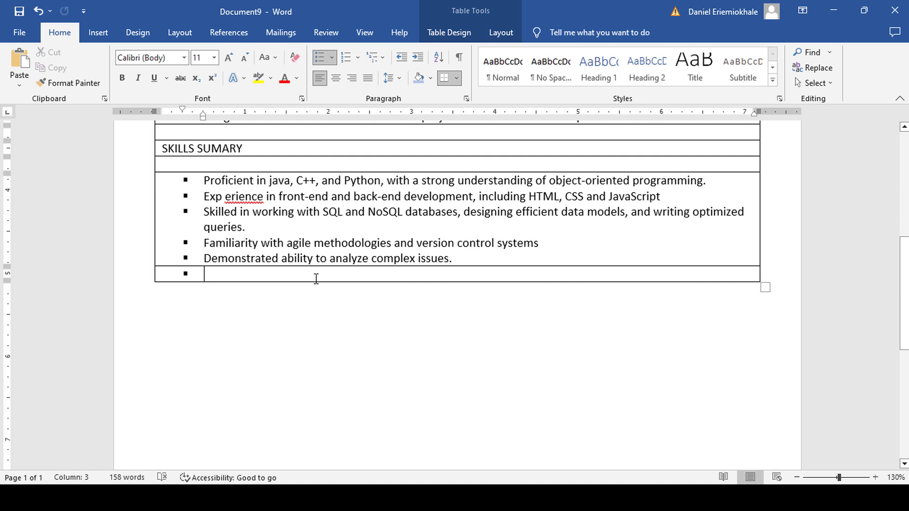
pyautogui.click(295, 61)
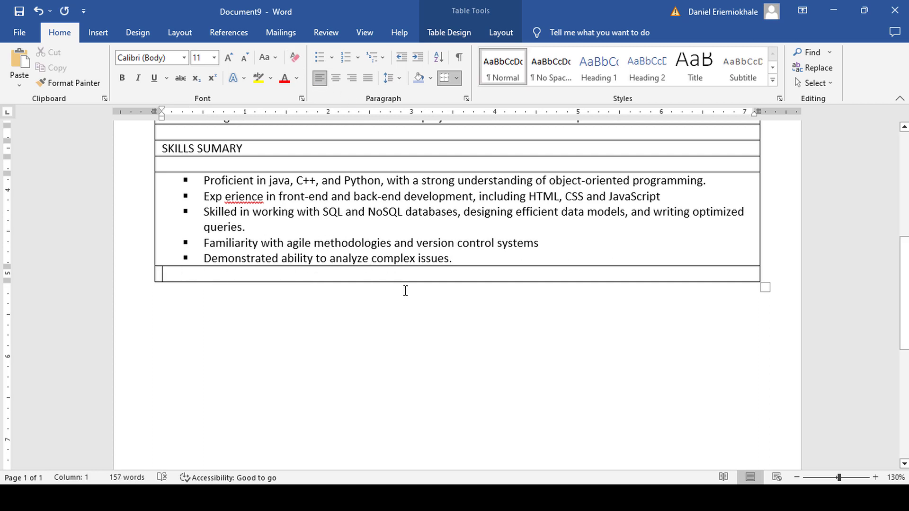
# Add a PROFESSIONAL EXPIRIENCE heading row with empty rows below.
pyautogui.press('Tab')
pyautogui.write('PRO')
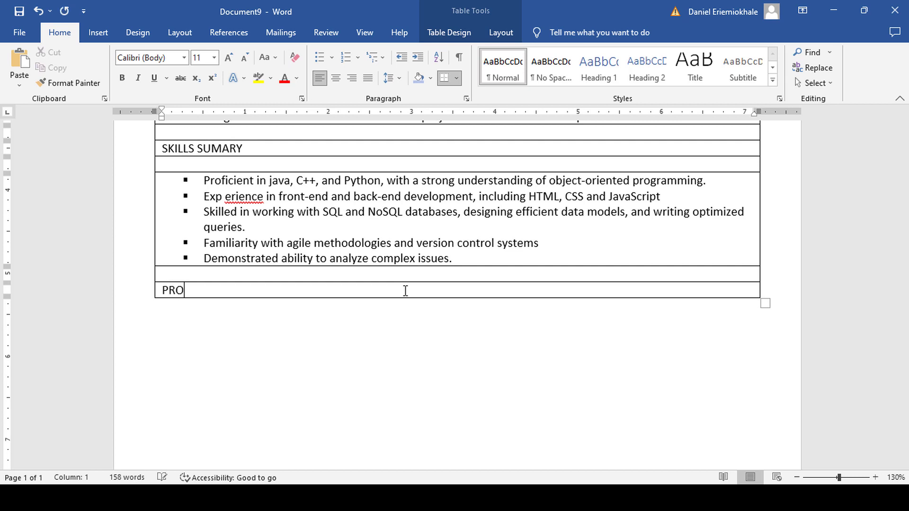
pyautogui.write('FESSIONAL EXPIRIENCE')
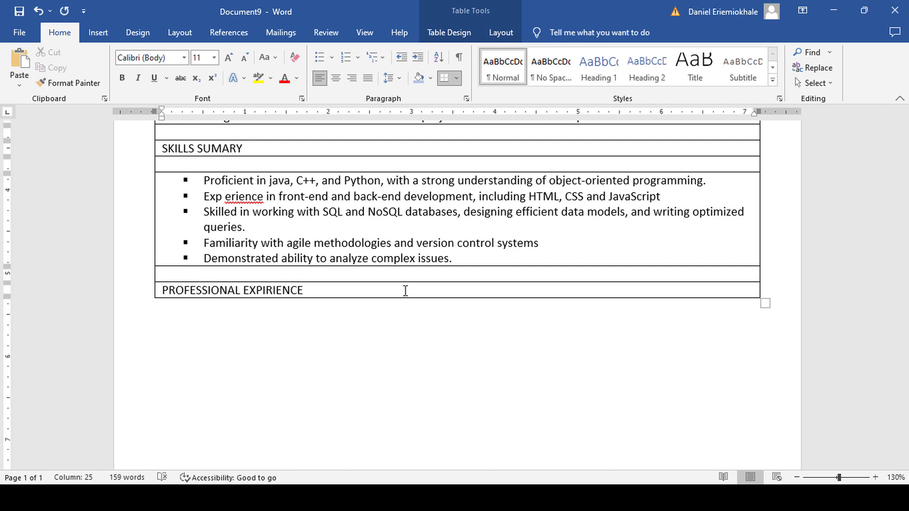
pyautogui.press('Tab')
pyautogui.press('Tab')
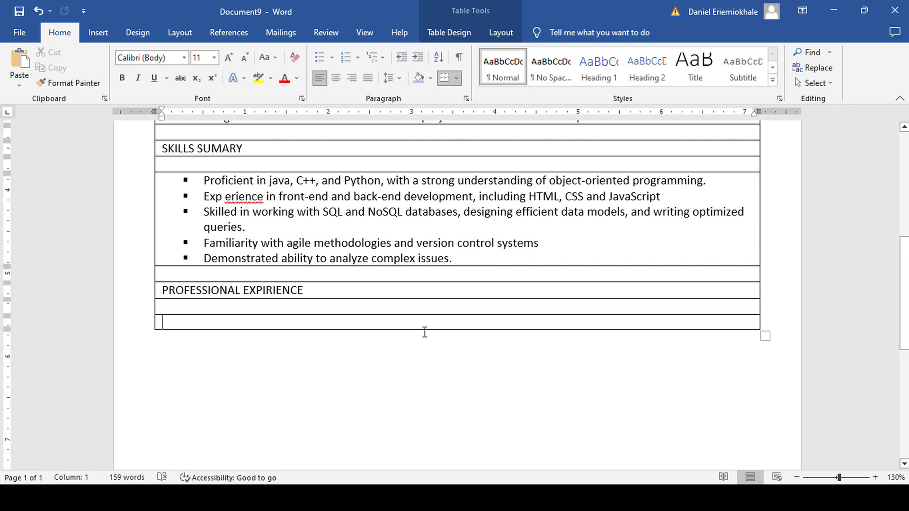
pyautogui.scroll(-1, 424, 332)
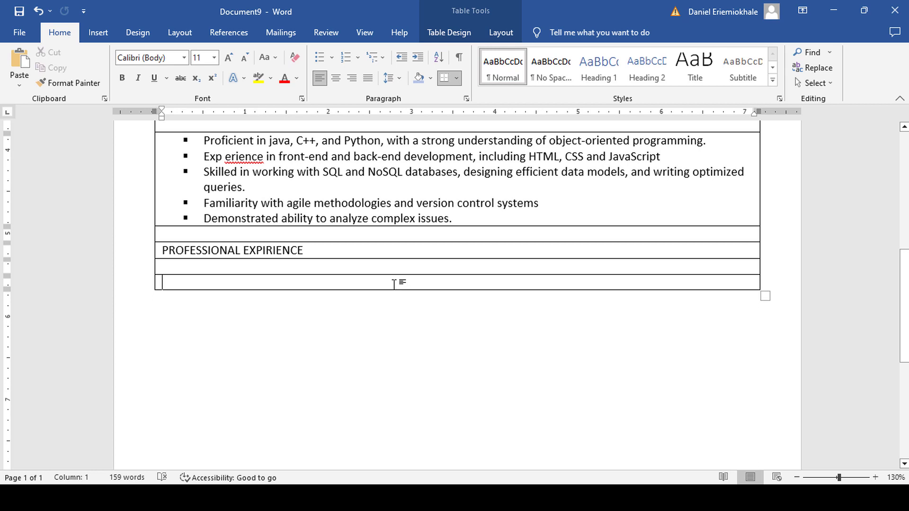
# Split the last row into two cells and widen the left one.
pyautogui.rightClick(383, 284)
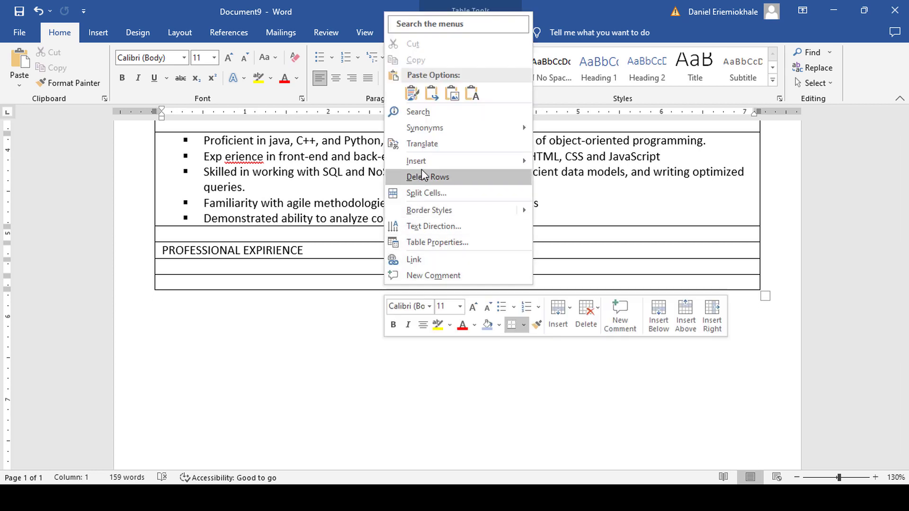
pyautogui.click(430, 193)
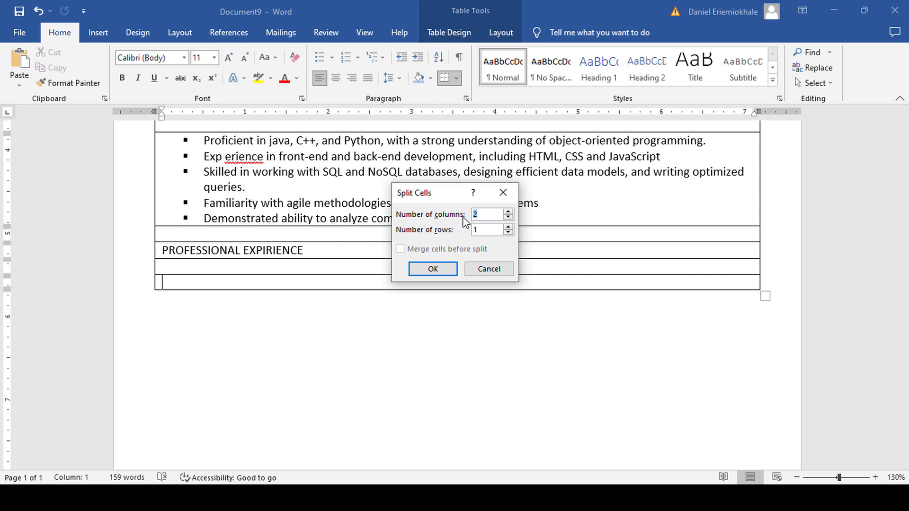
pyautogui.click(433, 270)
pyautogui.click(457, 283)
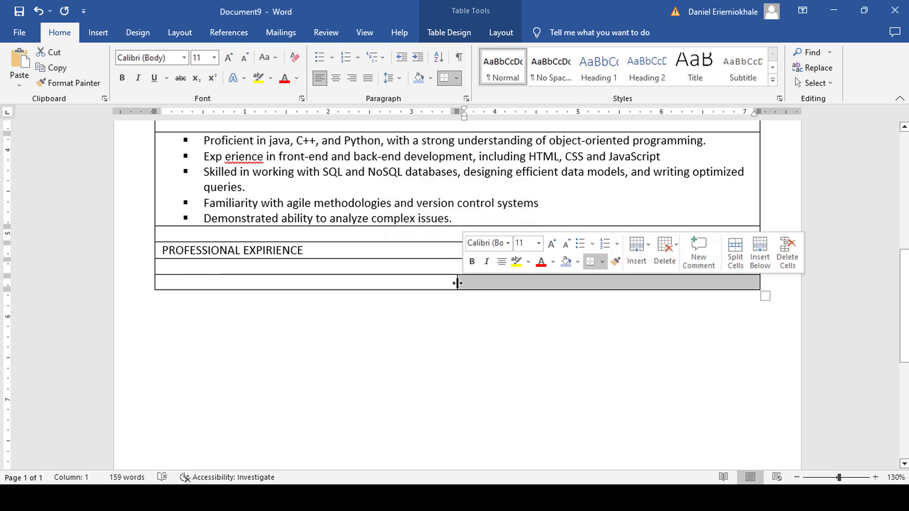
pyautogui.moveTo(456, 283); pyautogui.dragTo(648, 286)
# Enter 'ICTCodeZone Company, Icn.' and 'Software Developer (2009 - Present)' left, 'Benin City' right.
pyautogui.click(223, 281)
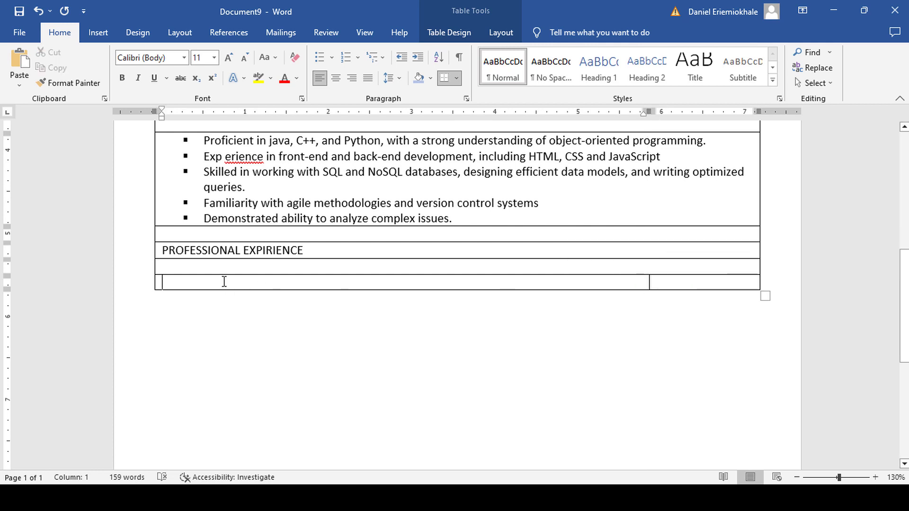
pyautogui.write('ICT')
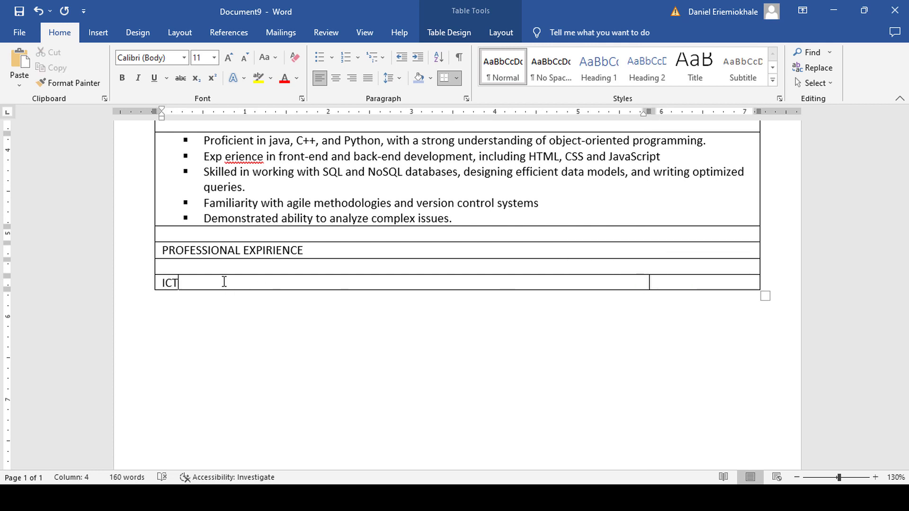
pyautogui.write('CodeZone Company ')
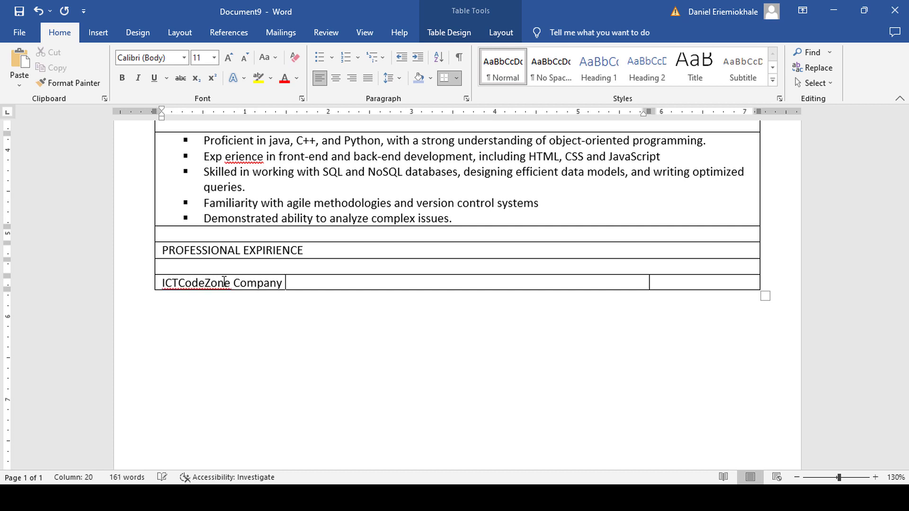
pyautogui.write(' i')
pyautogui.press('BackSpace')
pyautogui.write('Icn.')
pyautogui.press('Return')
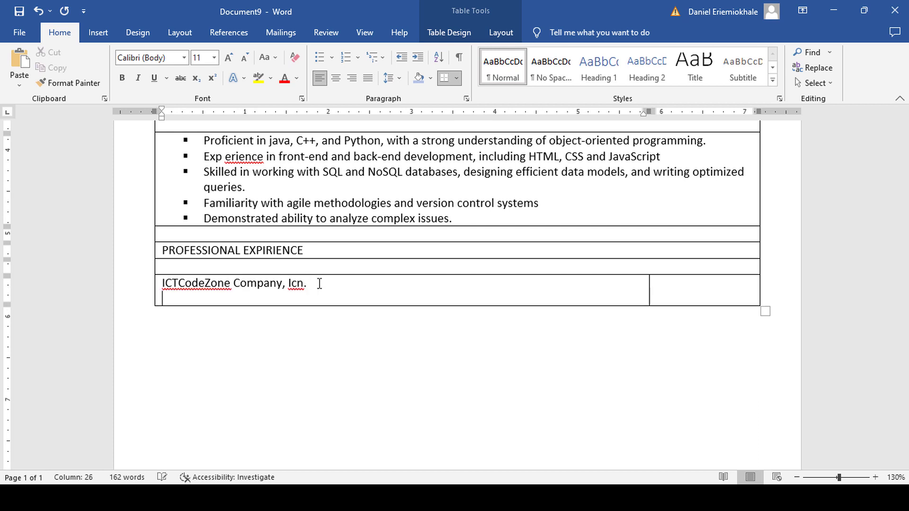
pyautogui.write('Software Developer (2009 - Present')
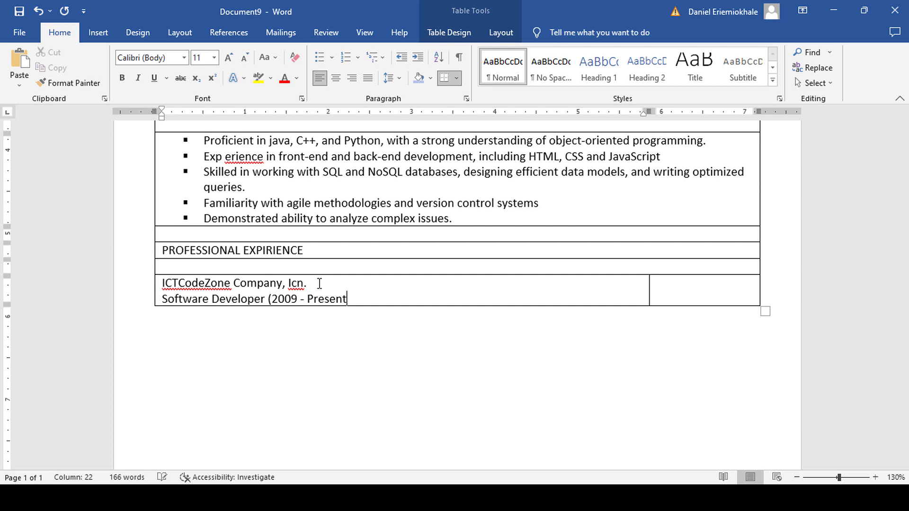
pyautogui.write(')')
pyautogui.press('Tab')
pyautogui.write('B')
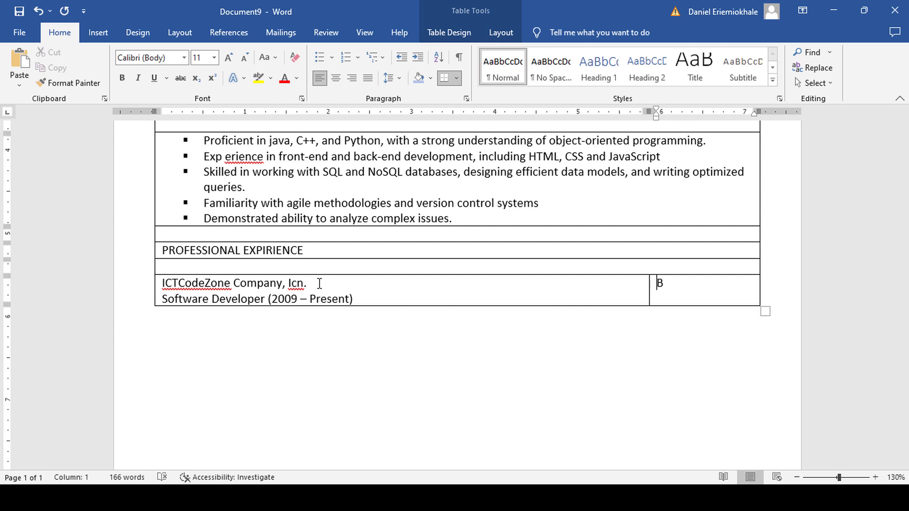
pyautogui.write('enin City')
pyautogui.press('Tab')
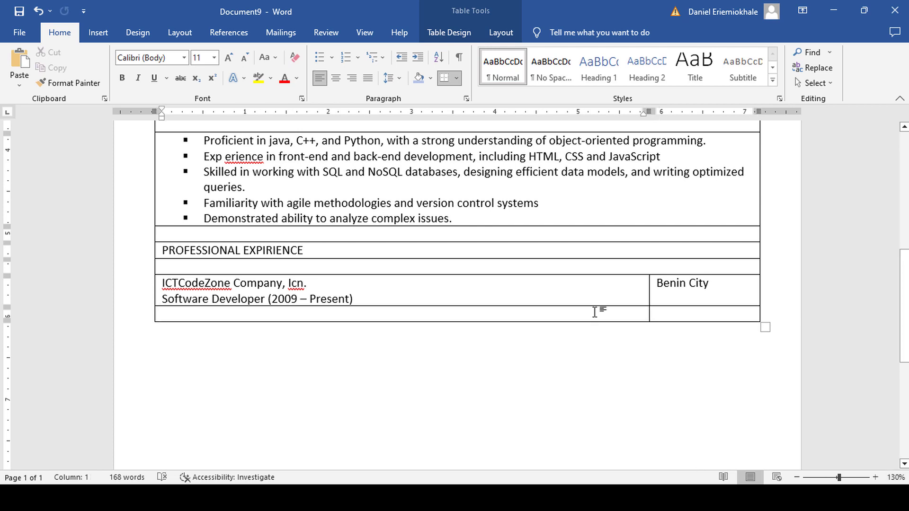
# Merge the two cells of the new bottom row into one.
pyautogui.moveTo(661, 315); pyautogui.dragTo(539, 319)
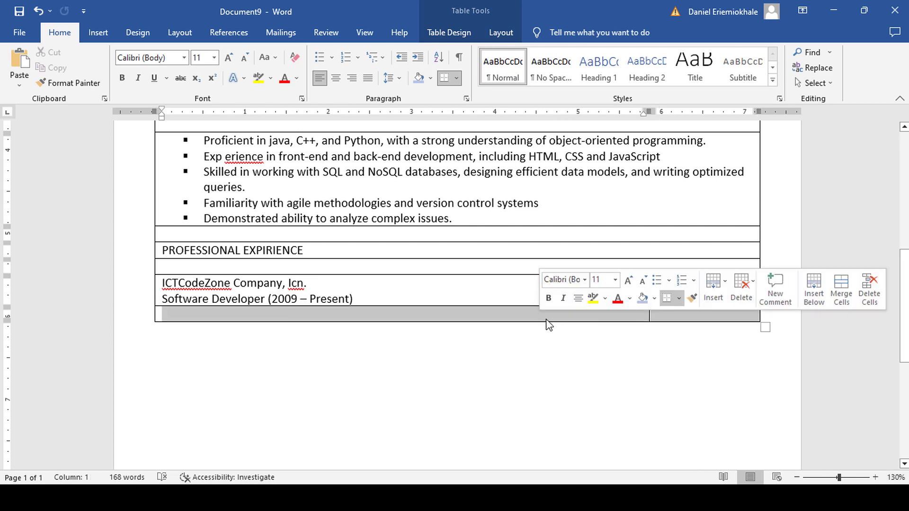
pyautogui.rightClick(550, 318)
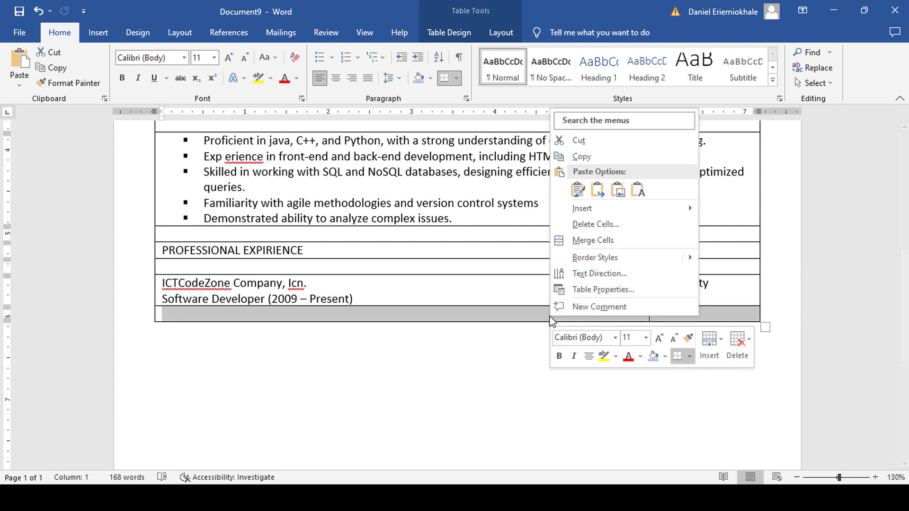
pyautogui.click(590, 240)
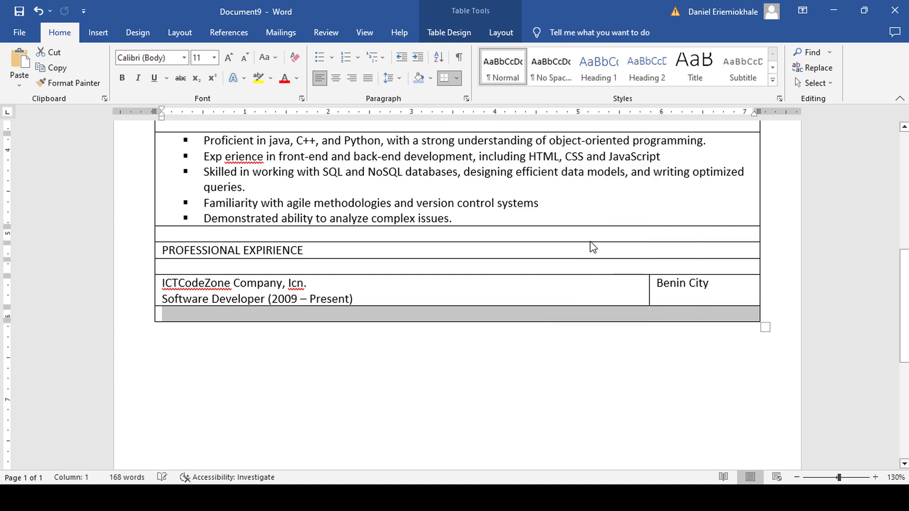
pyautogui.click(347, 313)
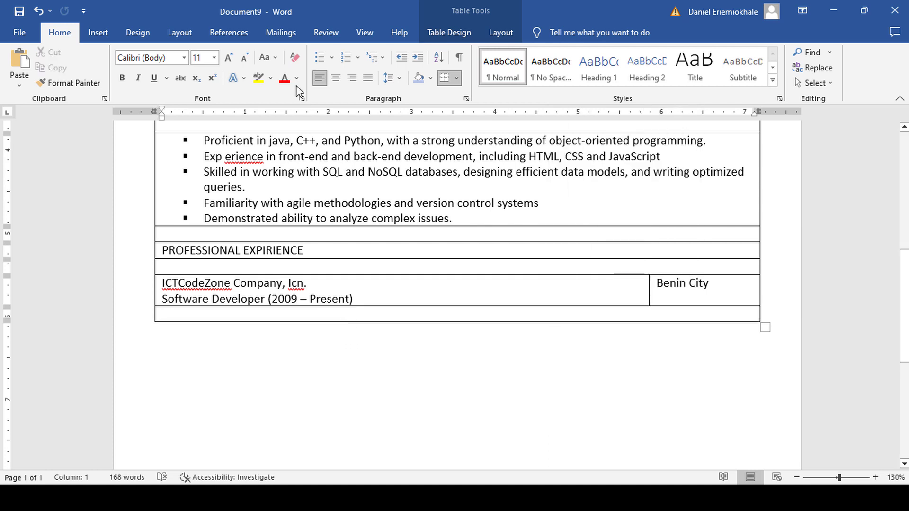
# Type the three achievement lines with check-mark bullets, then add a new row.
pyautogui.click(331, 57)
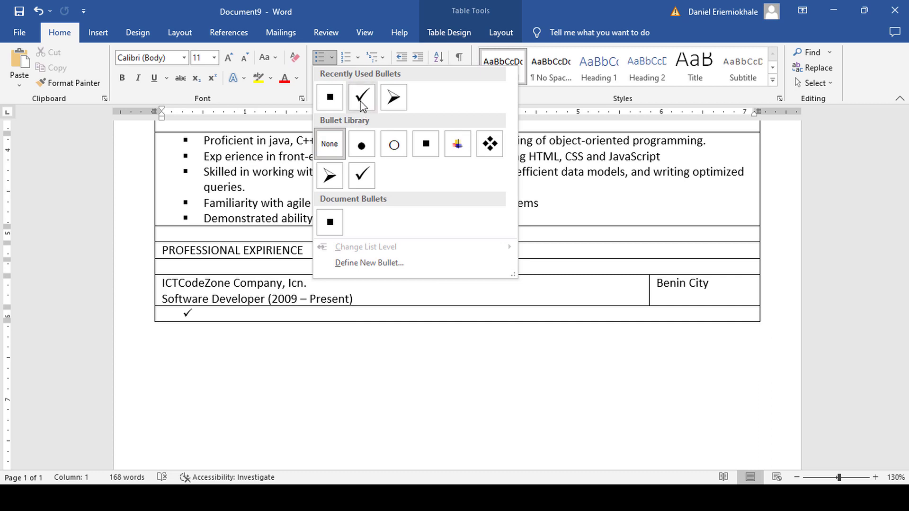
pyautogui.click(359, 99)
pyautogui.write('Develope')
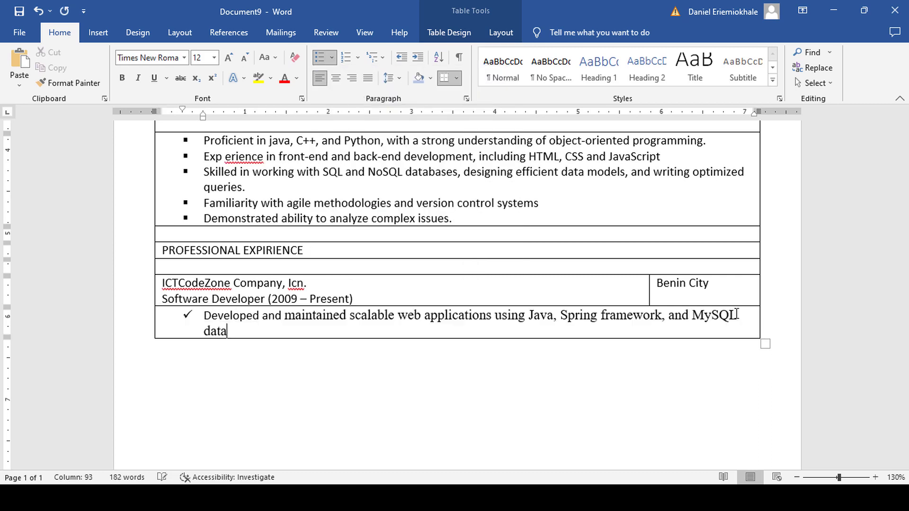
pyautogui.write('bases')
pyautogui.press('Return')
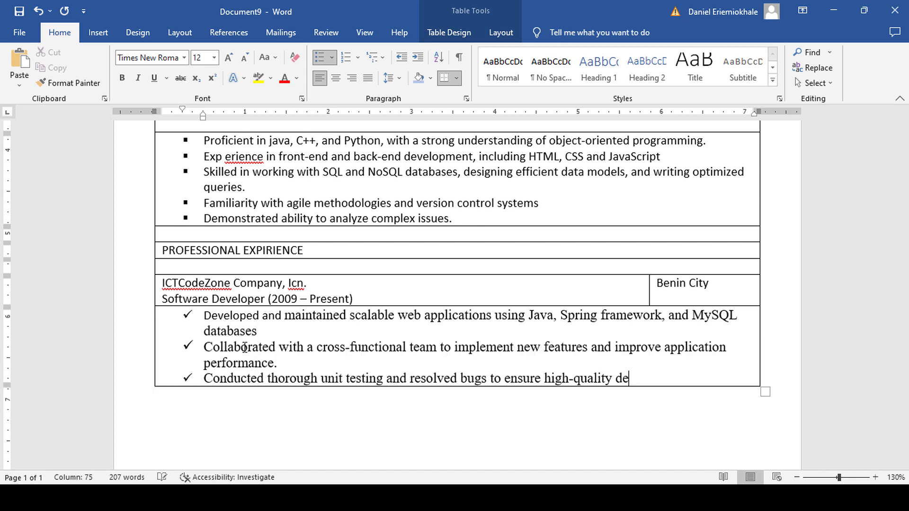
pyautogui.write('liverables')
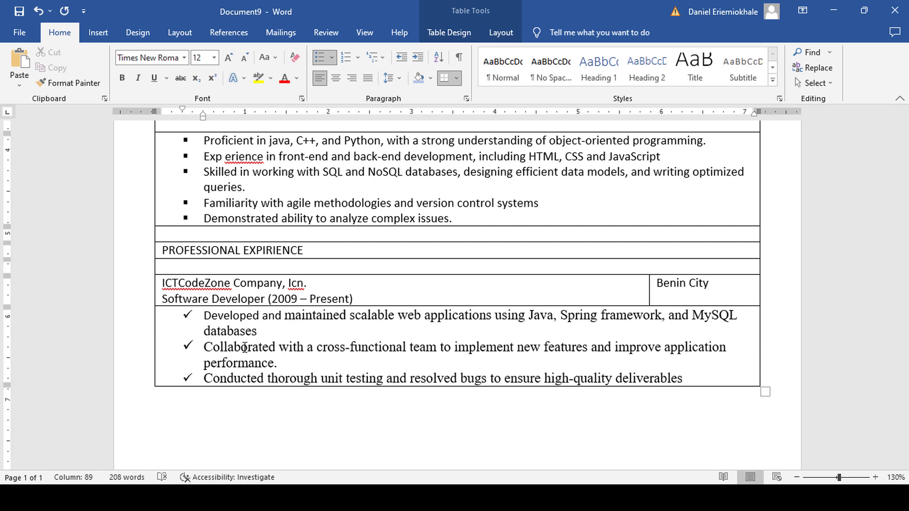
pyautogui.write('.')
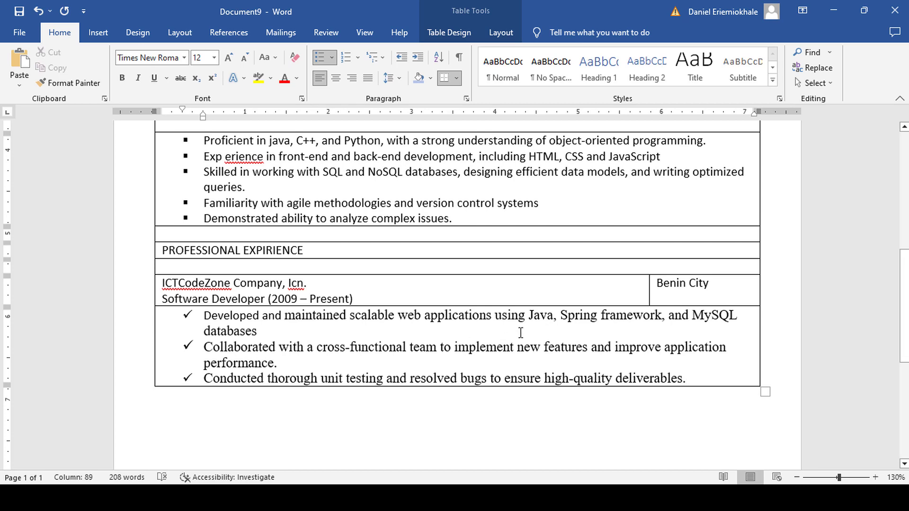
pyautogui.scroll(-3, 409, 331)
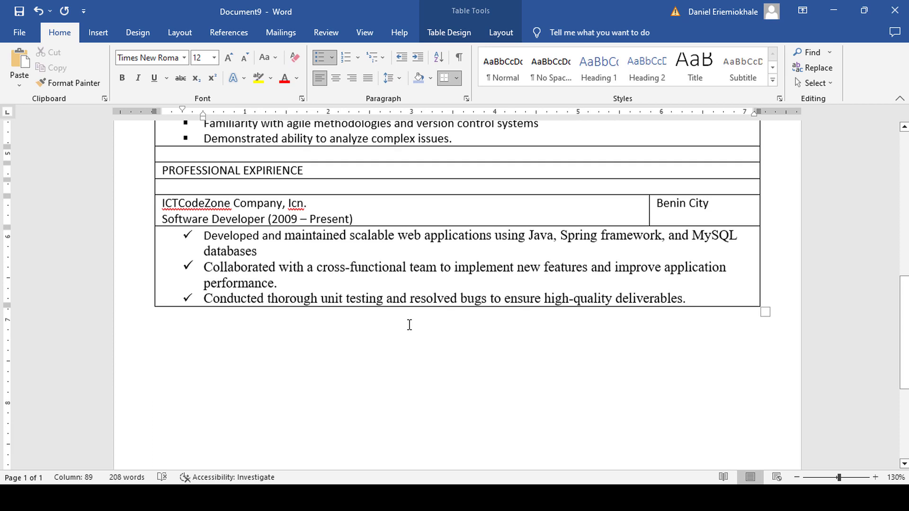
pyautogui.scroll(-1, 410, 325)
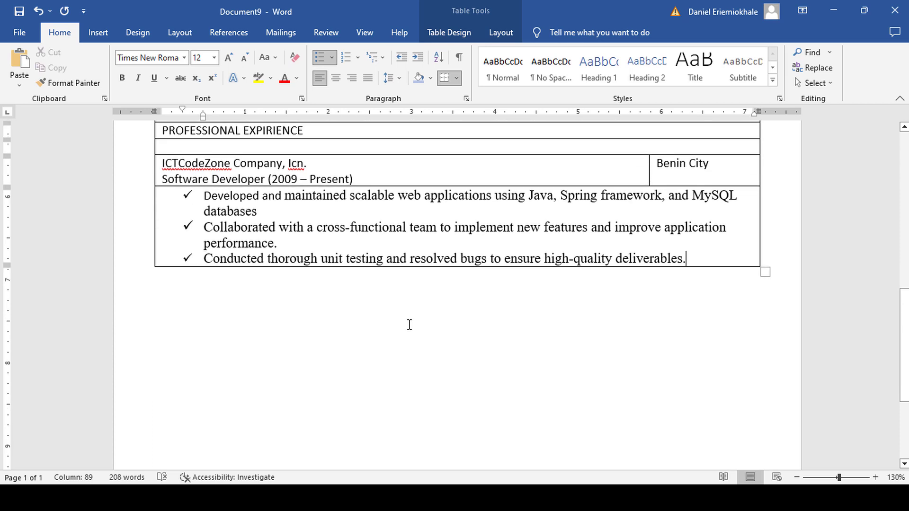
pyautogui.press('Tab')
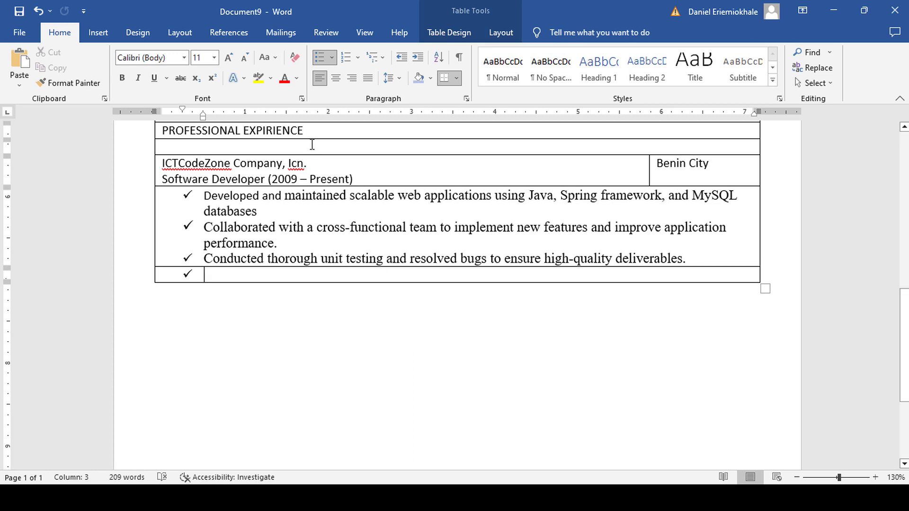
# Clear the bullet, add a blank spacer row, and split the new bottom row into 2 cells.
pyautogui.click(320, 57)
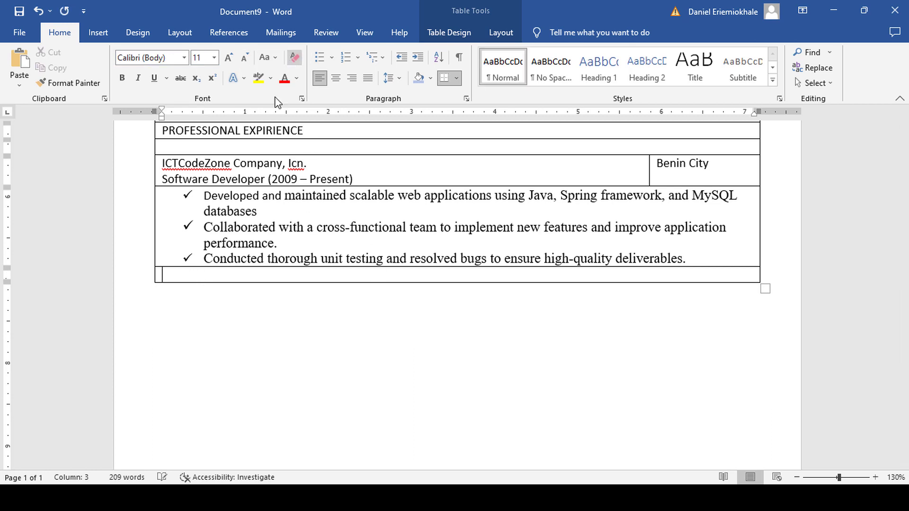
pyautogui.press('Tab')
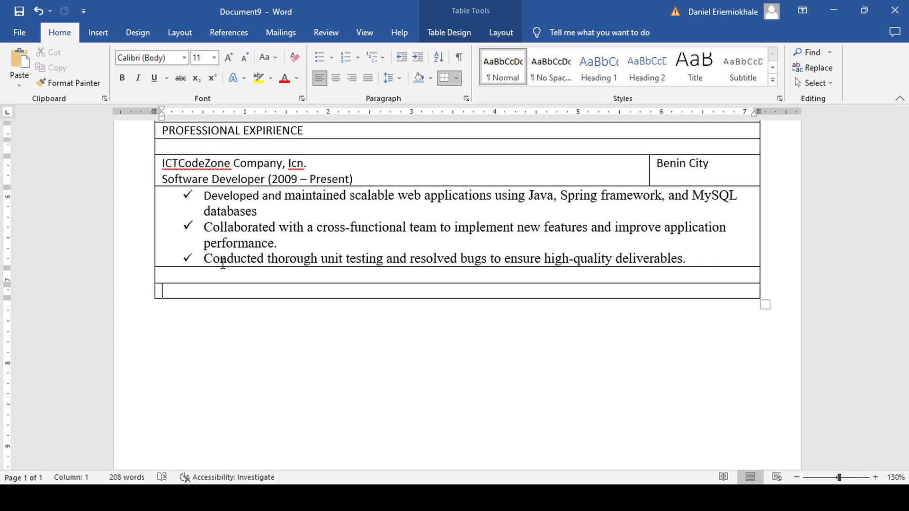
pyautogui.rightClick(354, 291)
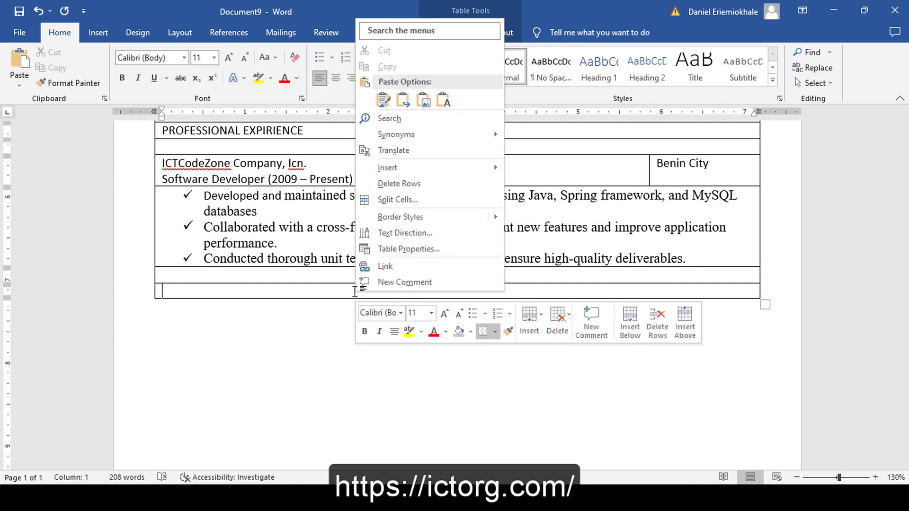
pyautogui.click(402, 199)
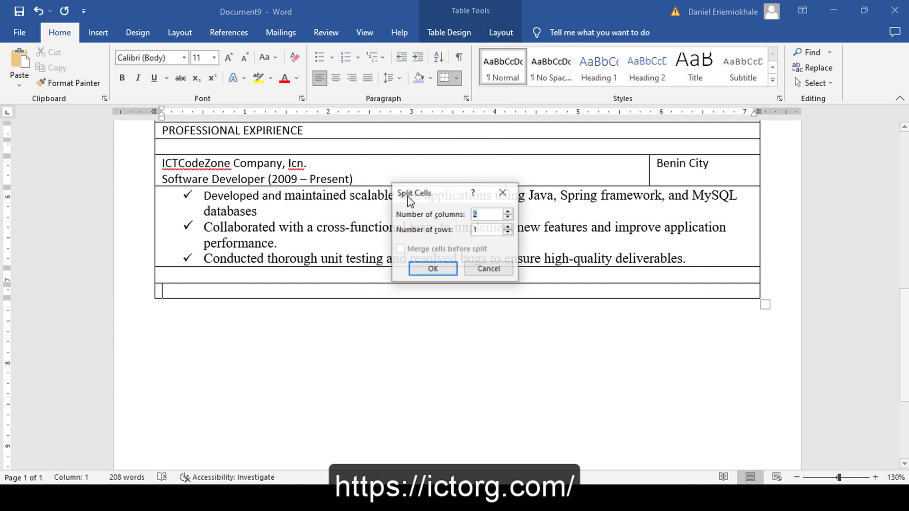
pyautogui.click(433, 269)
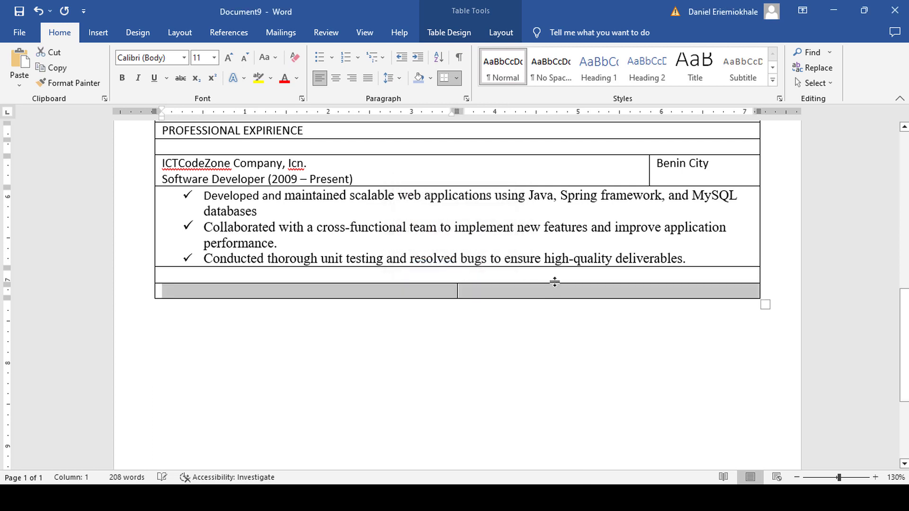
# Align the bottom row's cell divider with the Benin City column above.
pyautogui.scroll(1, 551, 290)
pyautogui.click(479, 335)
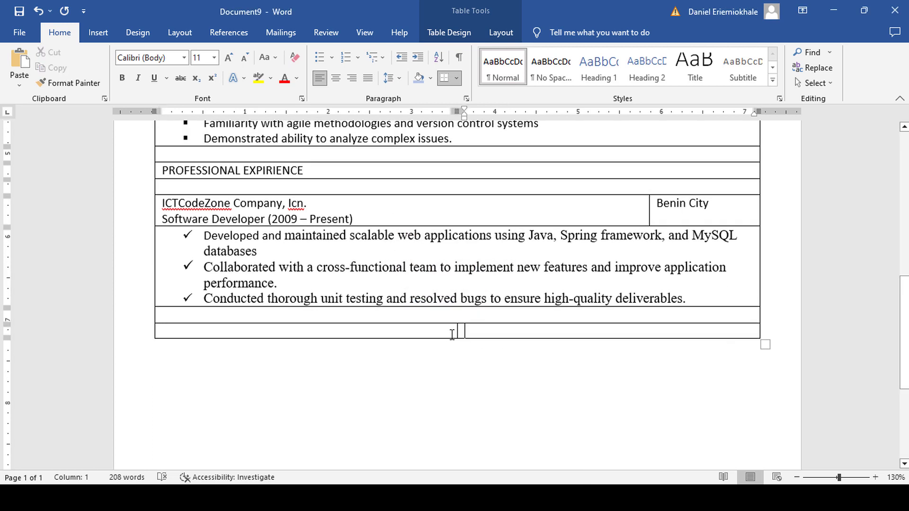
pyautogui.moveTo(458, 330); pyautogui.dragTo(649, 288)
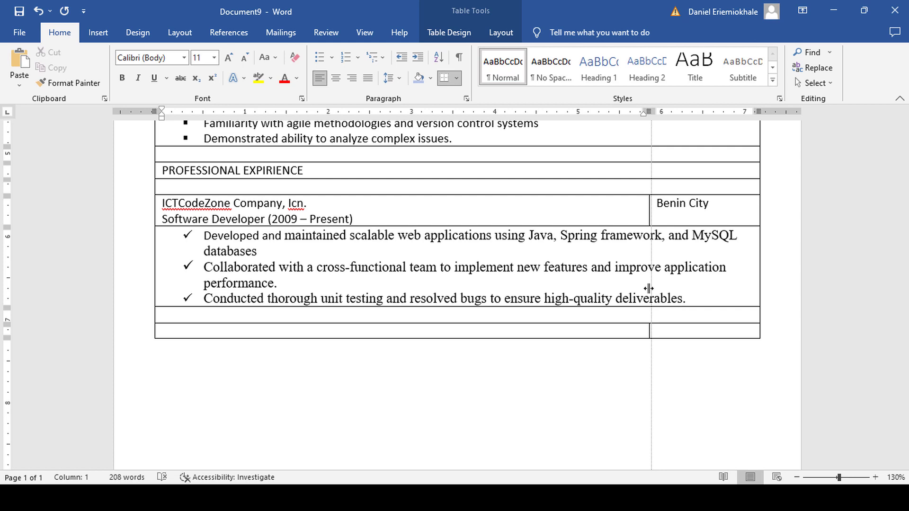
pyautogui.moveTo(648, 288); pyautogui.dragTo(647, 286)
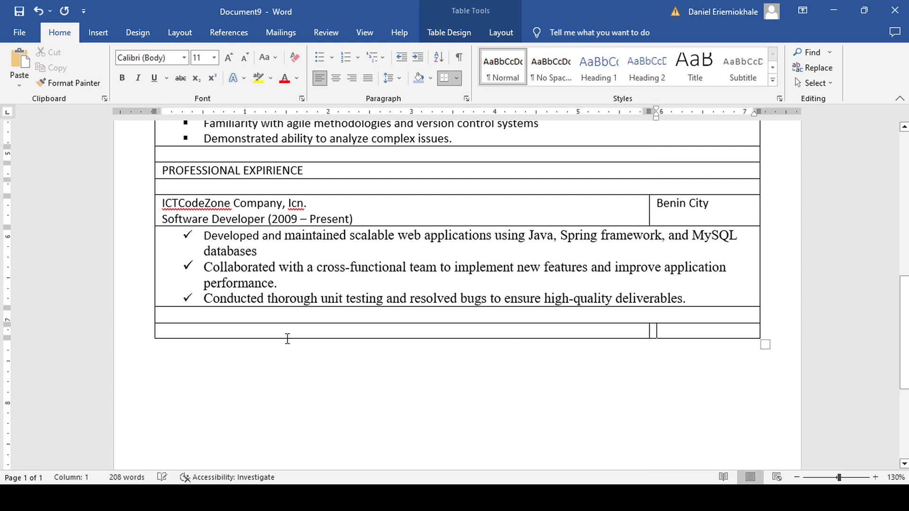
# Enter ABC Software Development, Icn. / Full Stach Development (2017-2019) with Abuja FCT, then add a row.
pyautogui.click(253, 331)
pyautogui.write('ABC')
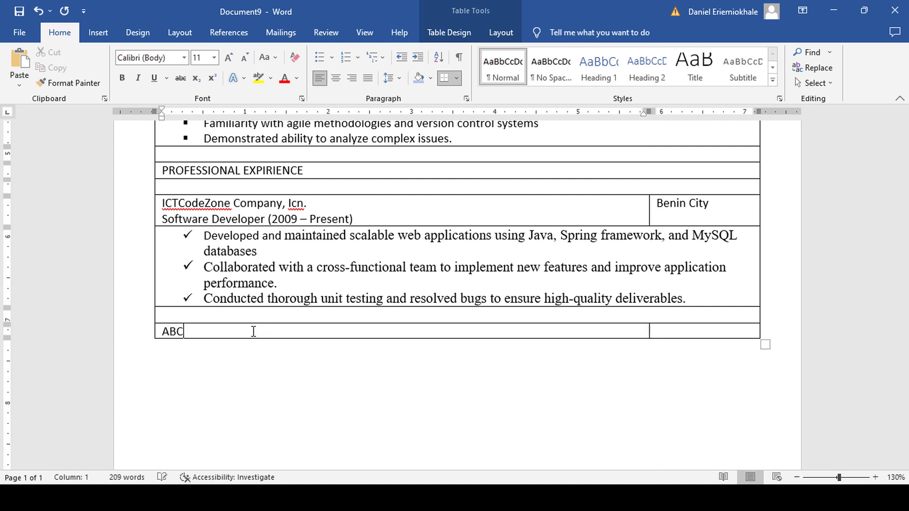
pyautogui.write(' Software Developm')
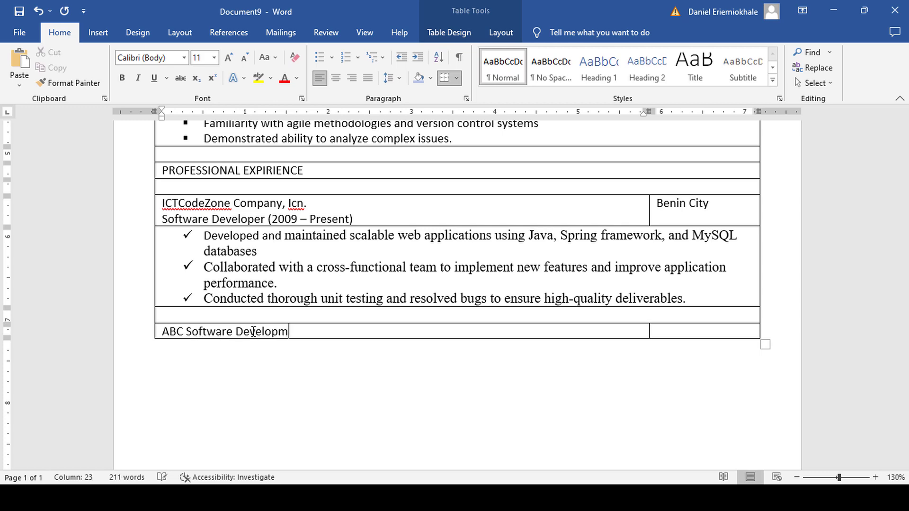
pyautogui.write('ent, (')
pyautogui.write('cn')
pyautogui.write('.')
pyautogui.press('Return')
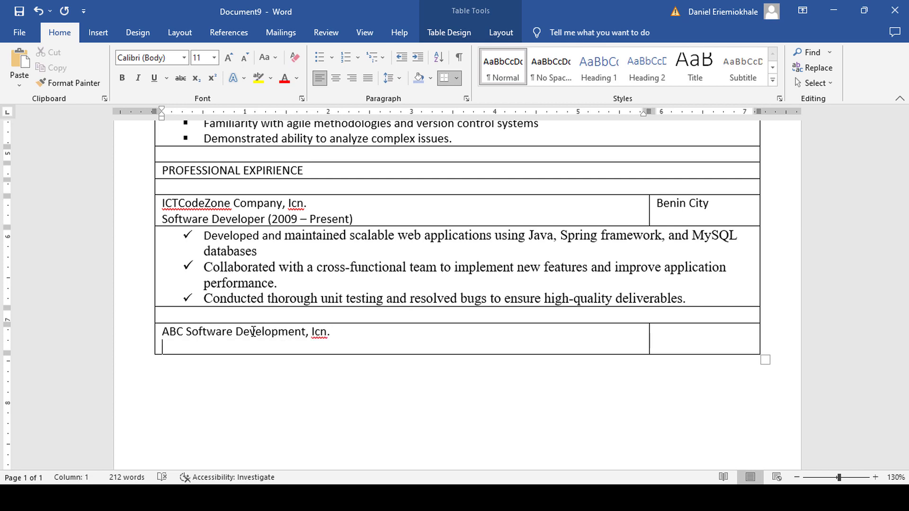
pyautogui.write('Full Stach Development (2017-2019)')
pyautogui.press('Tab')
pyautogui.write('Abu')
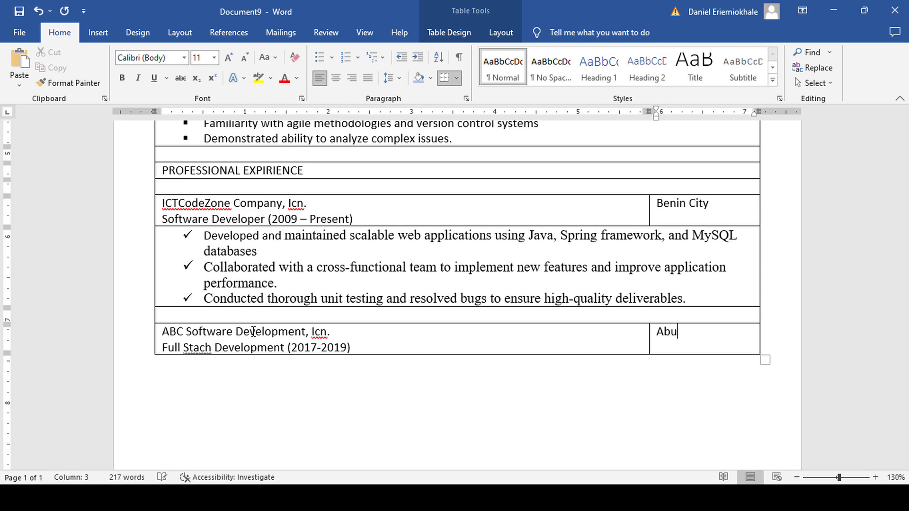
pyautogui.write('ja FCT')
pyautogui.press('Tab')
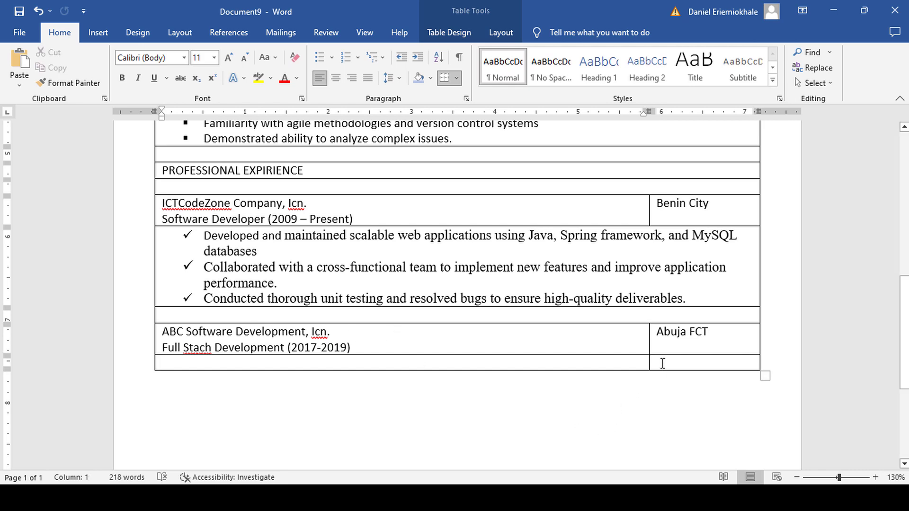
# Merge the empty bottom row's two cells into one.
pyautogui.moveTo(663, 363); pyautogui.dragTo(562, 365)
pyautogui.rightClick(562, 365)
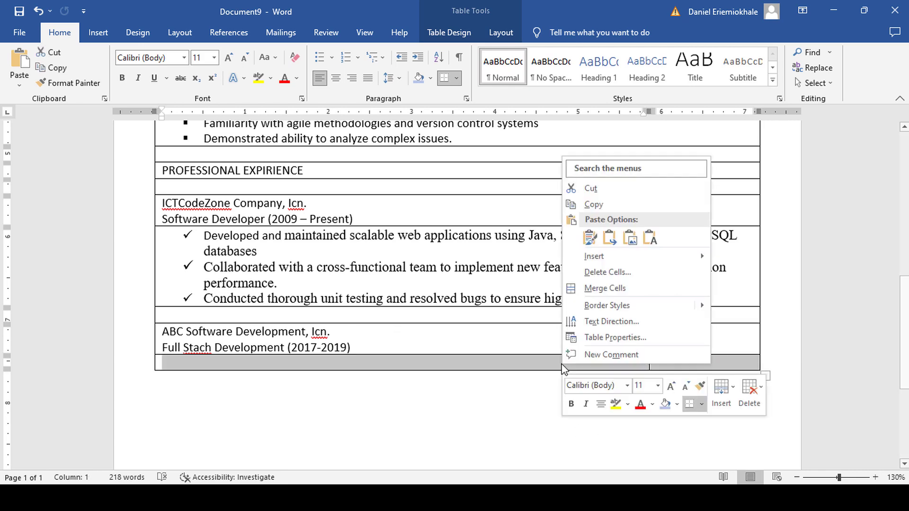
pyautogui.click(604, 288)
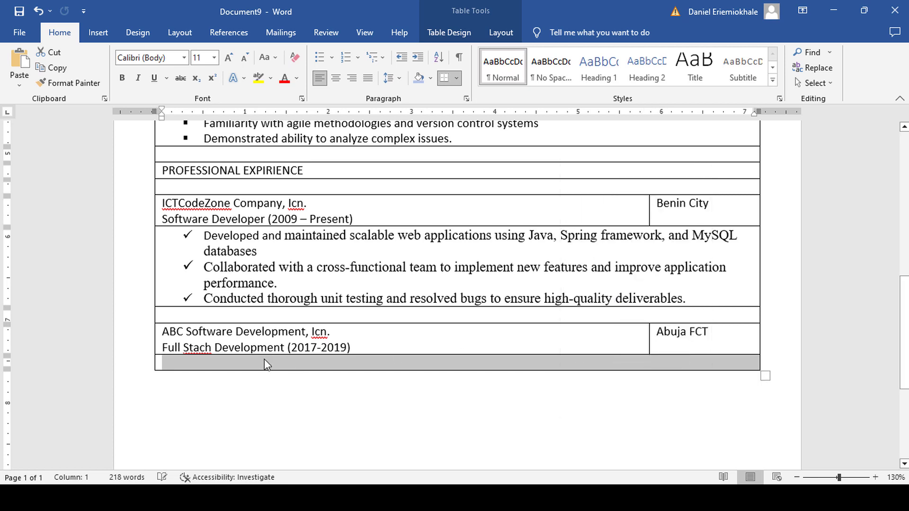
# Add three check-mark bullet achievements for the ABC Software Development role, then a new row.
pyautogui.click(258, 369)
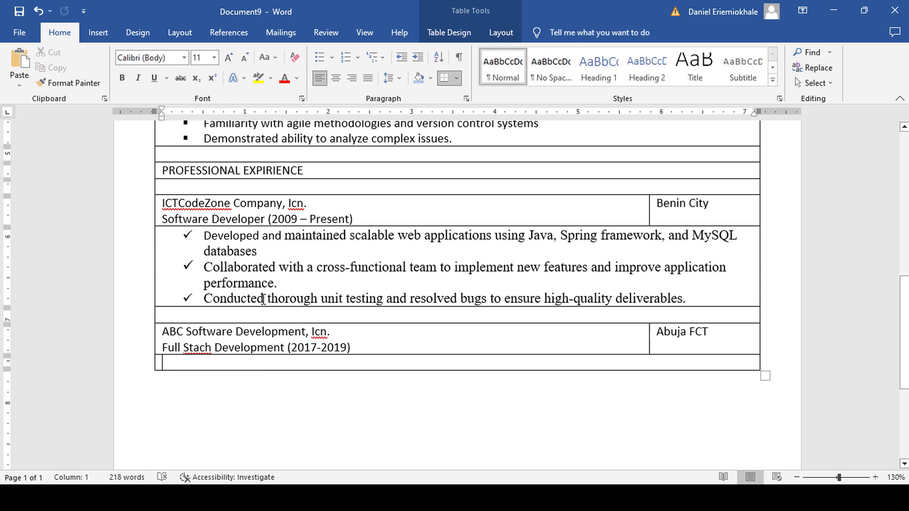
pyautogui.click(333, 62)
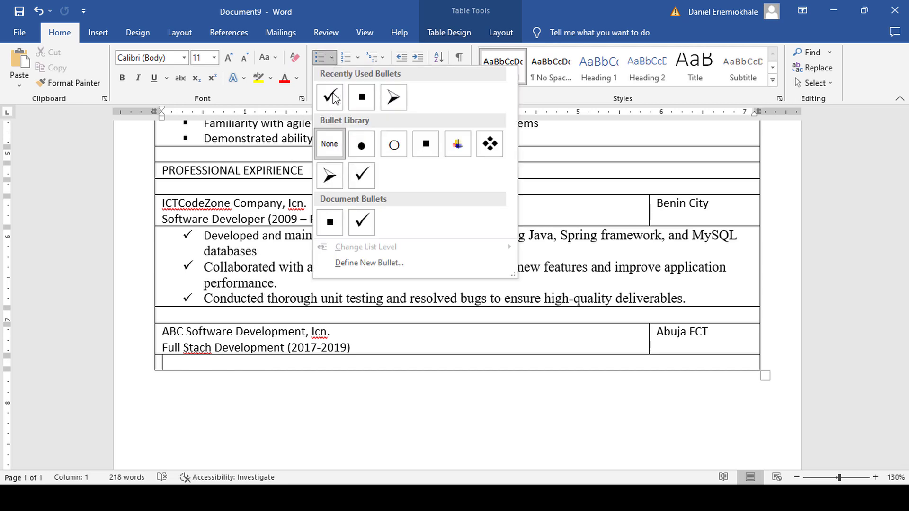
pyautogui.click(360, 224)
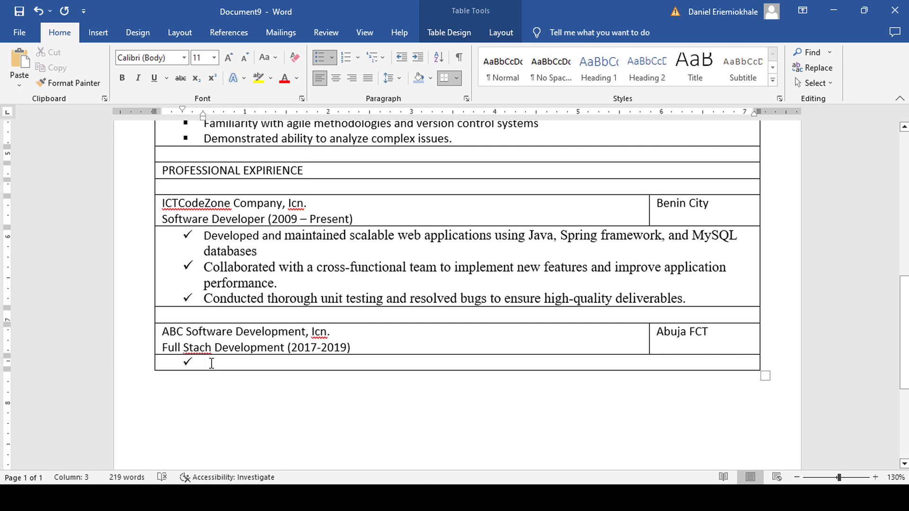
pyautogui.write('Let t')
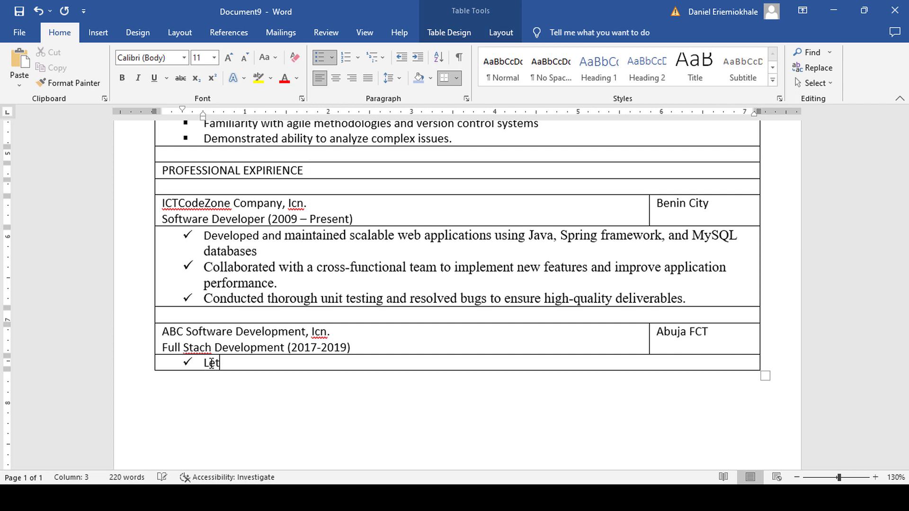
pyautogui.write('he d')
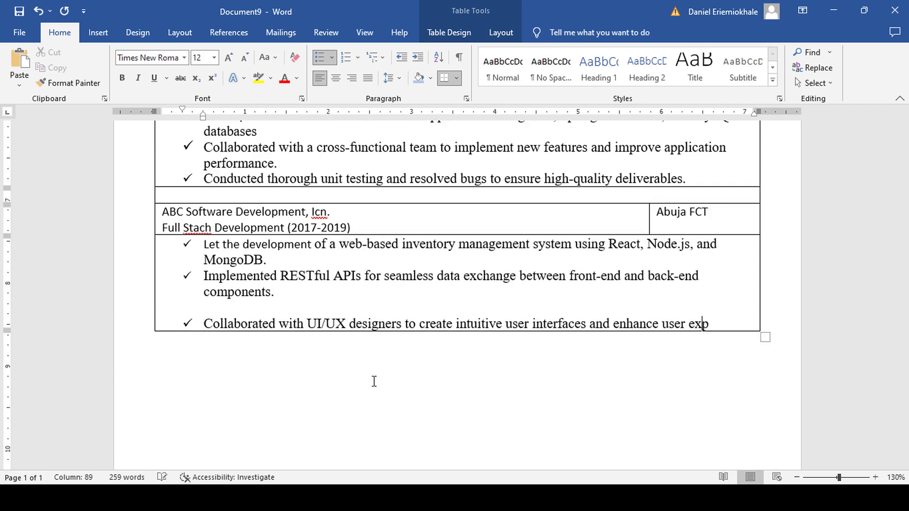
pyautogui.write('irie')
pyautogui.write('nce.')
pyautogui.press('Tab')
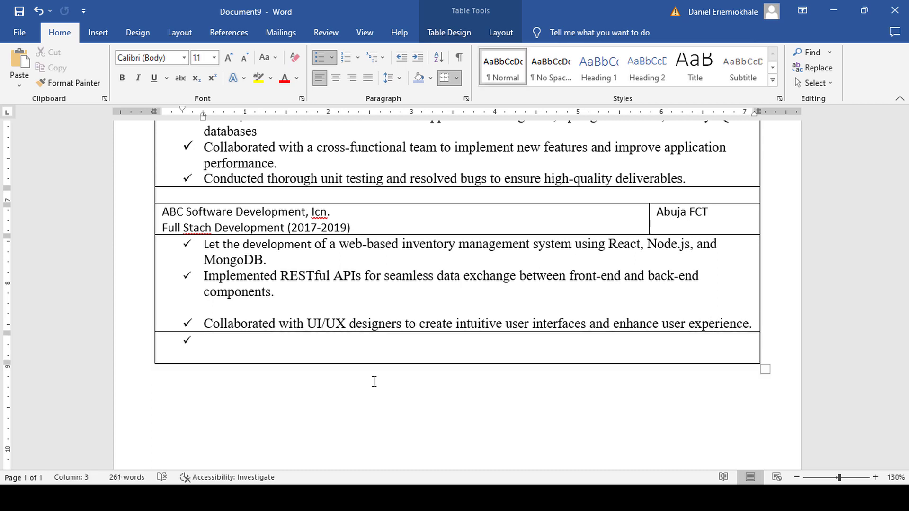
# Clear the bullet, add a spacer row, an EDUCATION heading row, and two empty rows.
pyautogui.click(296, 61)
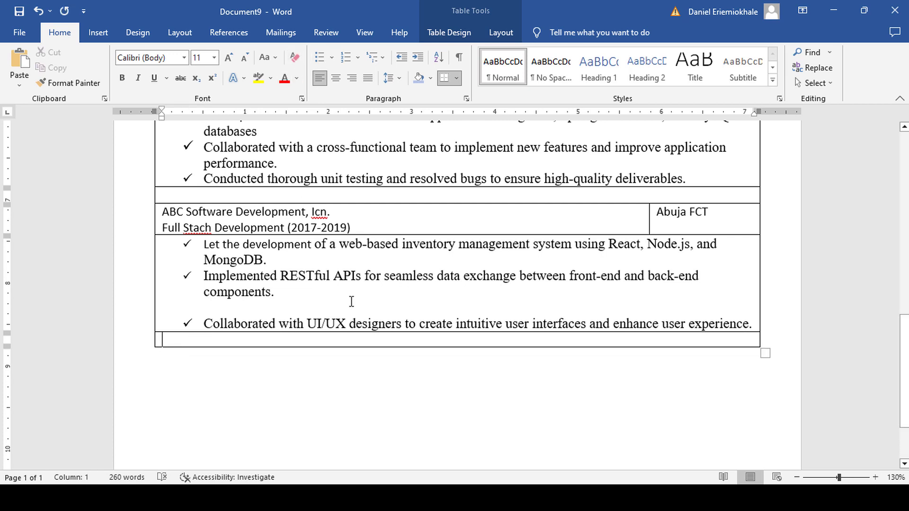
pyautogui.press('Tab')
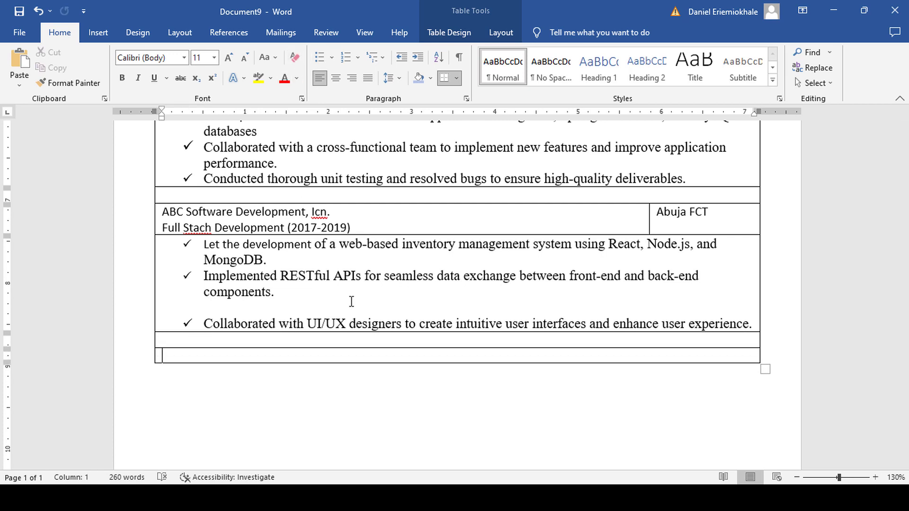
pyautogui.write('EDUCATION')
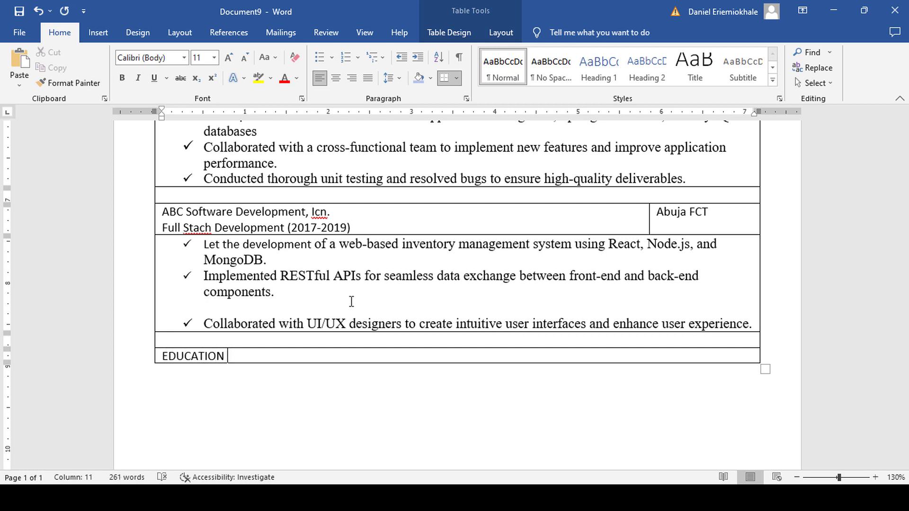
pyautogui.press('Tab')
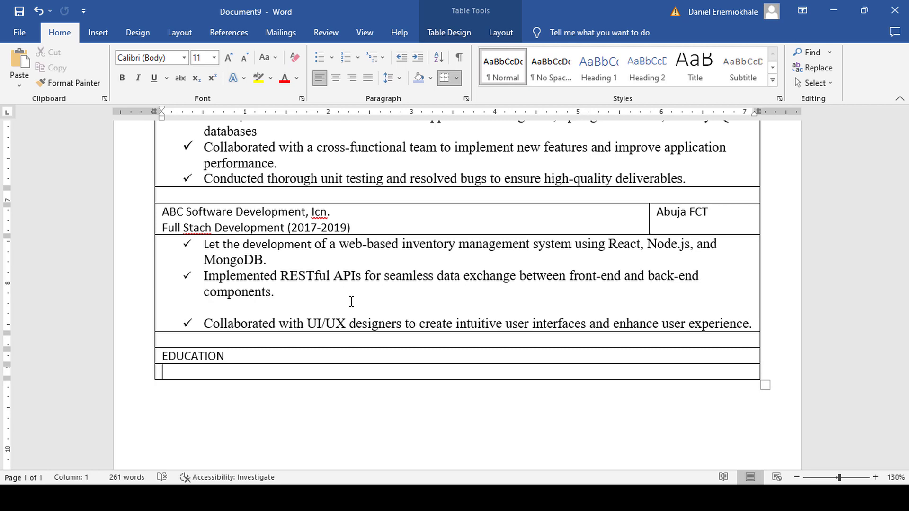
pyautogui.press('Tab')
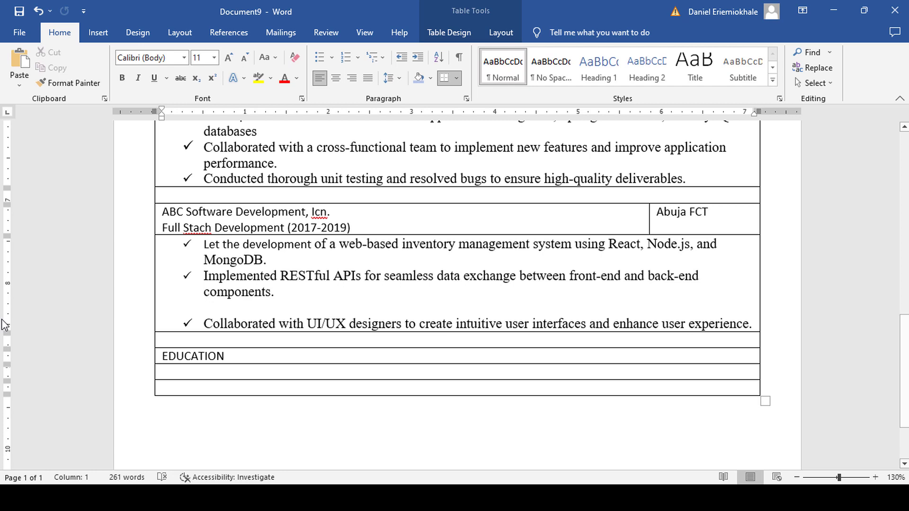
pyautogui.scroll(-3, 300, 308)
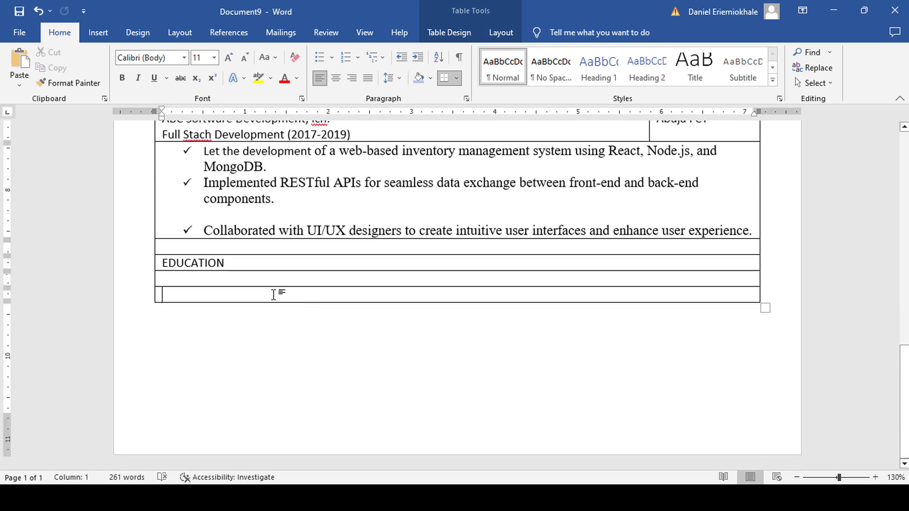
# Split the last row into 2 cells and align its divider with the location column.
pyautogui.rightClick(273, 294)
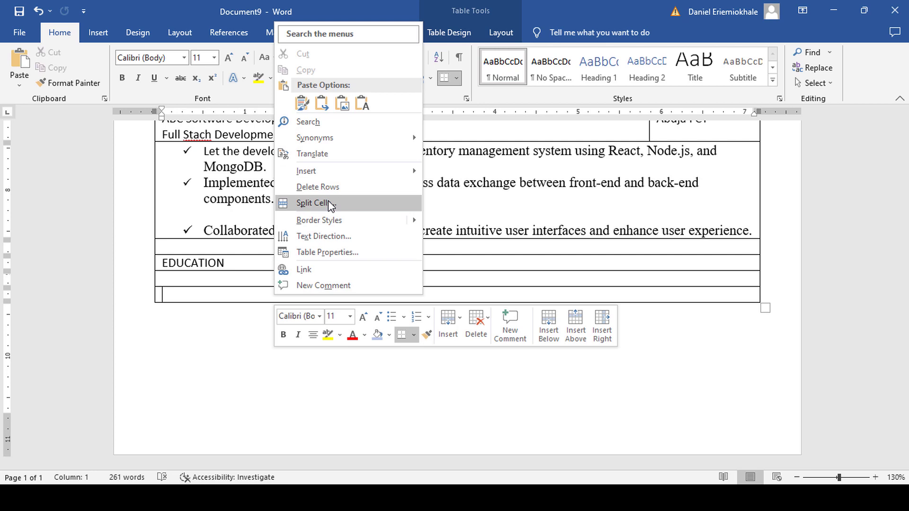
pyautogui.click(313, 202)
pyautogui.click(443, 270)
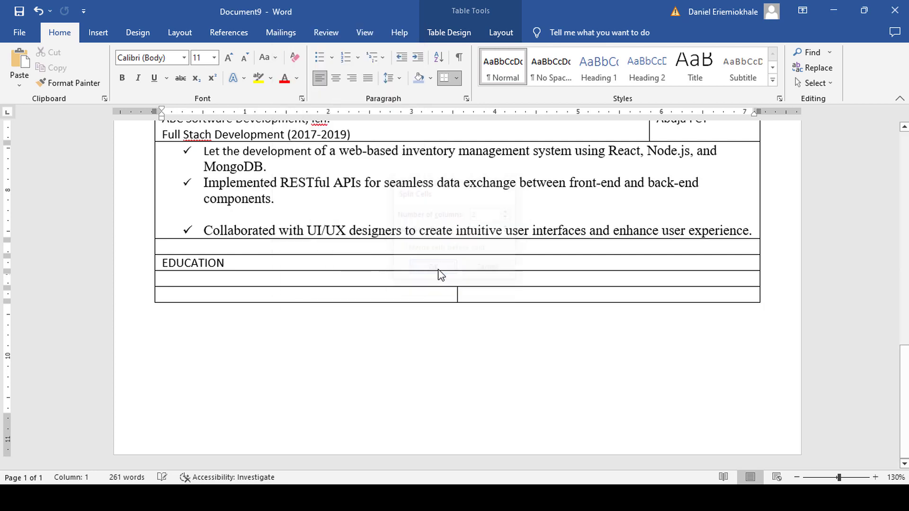
pyautogui.click(469, 294)
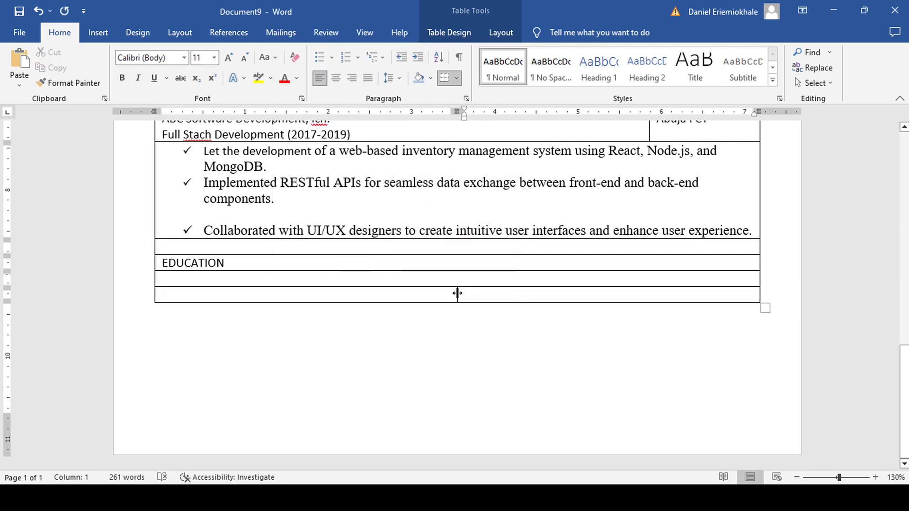
pyautogui.moveTo(456, 295); pyautogui.dragTo(652, 287)
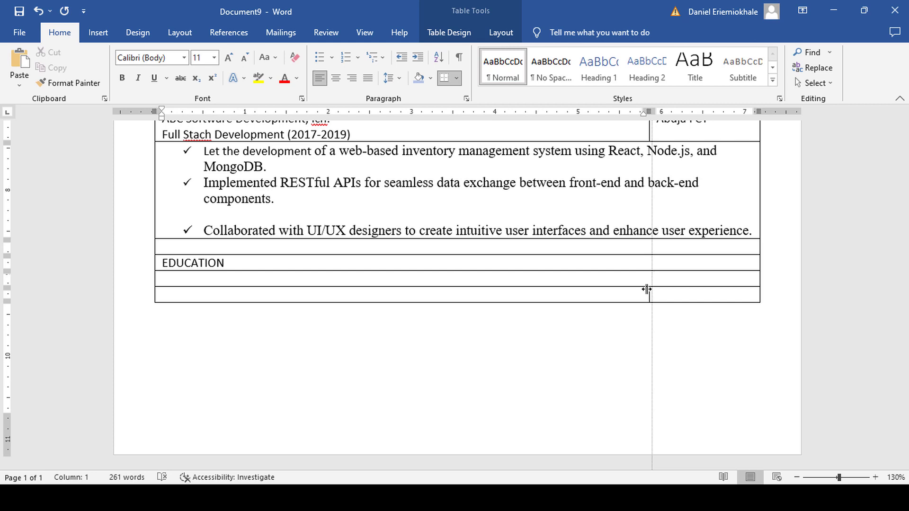
pyautogui.moveTo(647, 288); pyautogui.dragTo(649, 290)
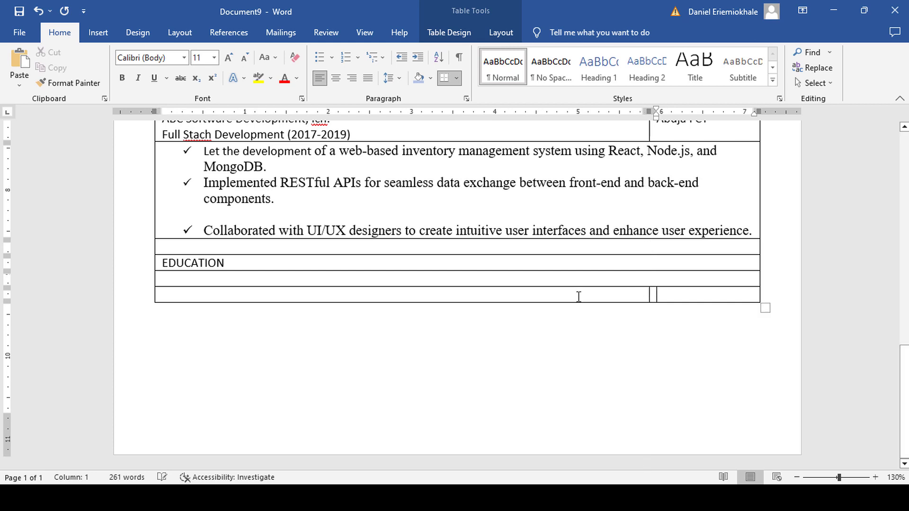
# Enter MScIT / Sikkim Manipal University with Indian in the right cell.
pyautogui.click(200, 297)
pyautogui.write('MS')
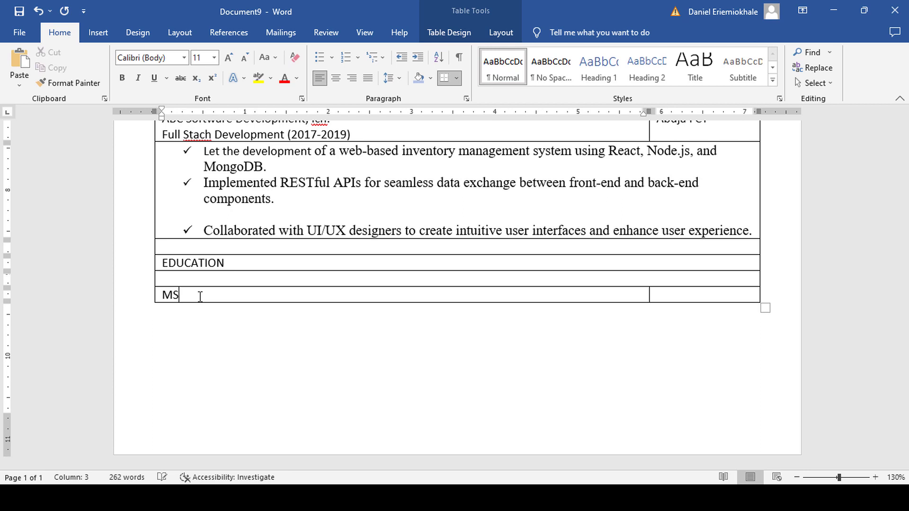
pyautogui.write('cIT / Sikkim Manipas Uni')
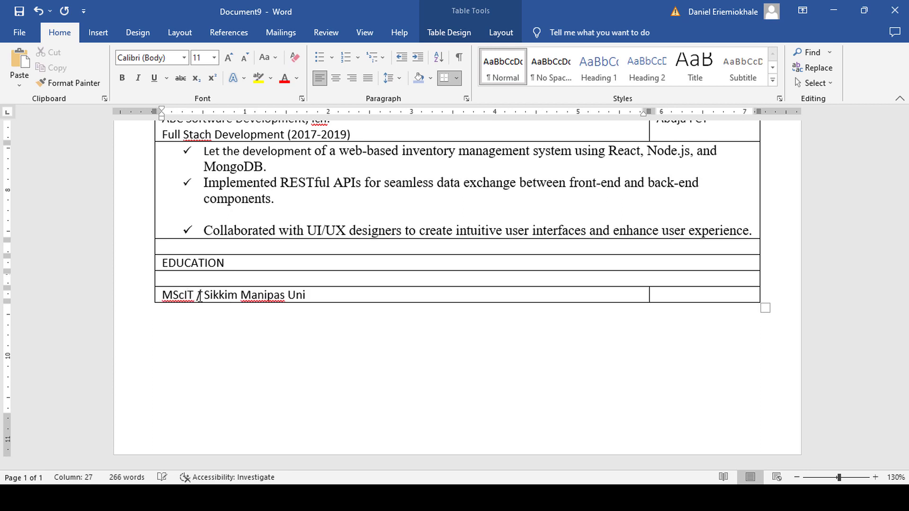
pyautogui.write('versity')
pyautogui.press('Tab')
pyautogui.write('India')
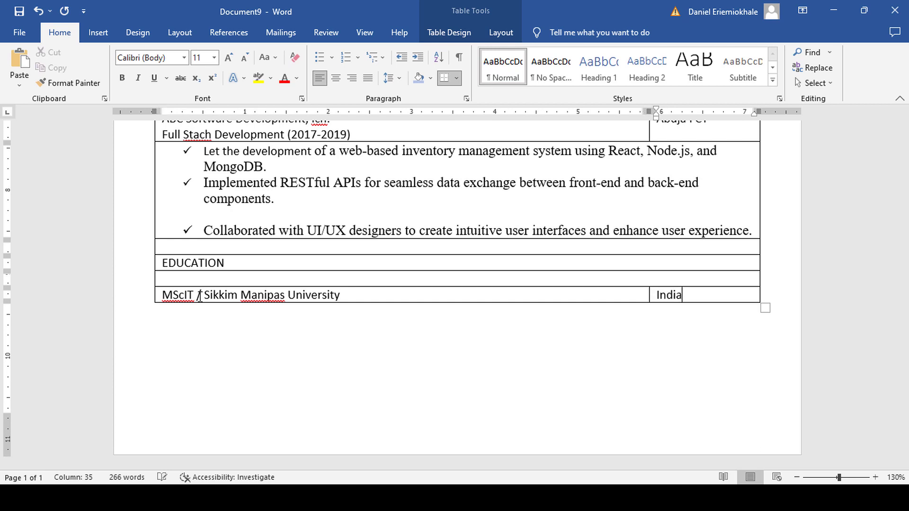
# Add a BScIT / Sikkim Manipal University row marked Indian, then two empty rows.
pyautogui.press('Tab')
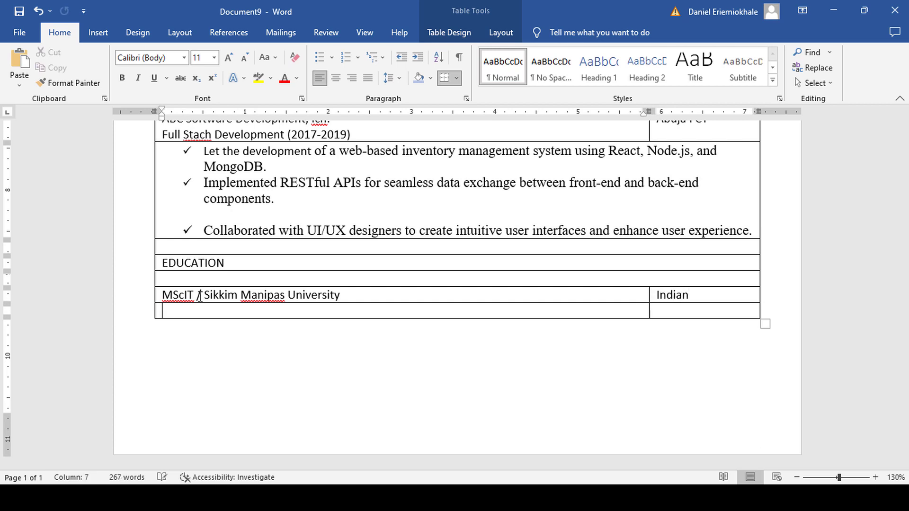
pyautogui.write('BScIT / Sikkim Manipal Universt')
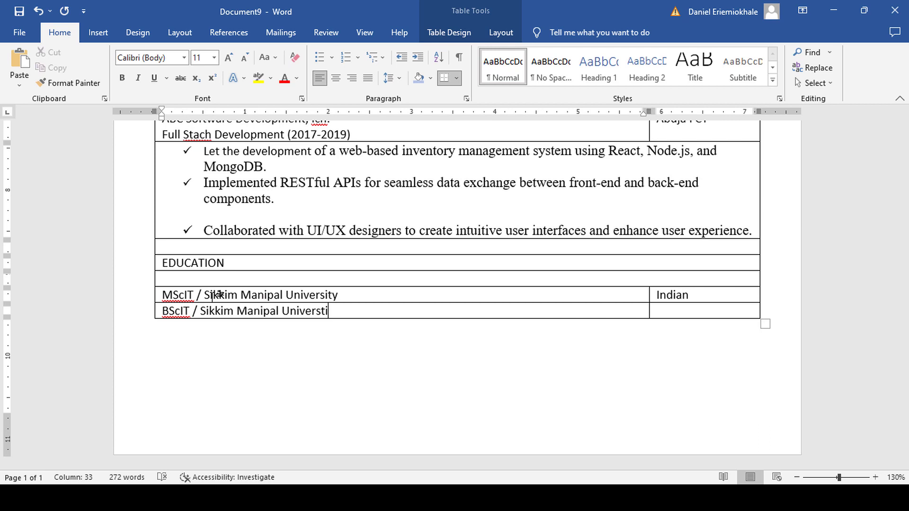
pyautogui.press('BackSpace')
pyautogui.write('ity')
pyautogui.press('Tab')
pyautogui.write('Indi')
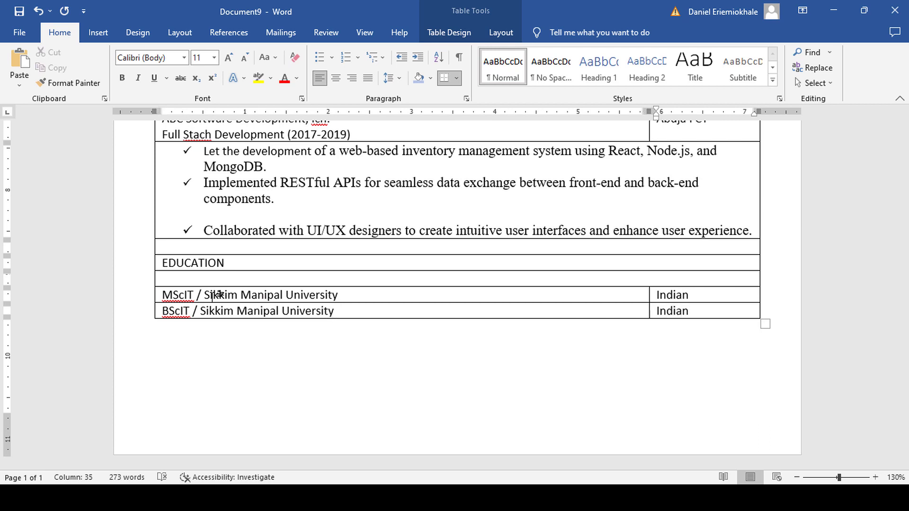
pyautogui.press('Tab')
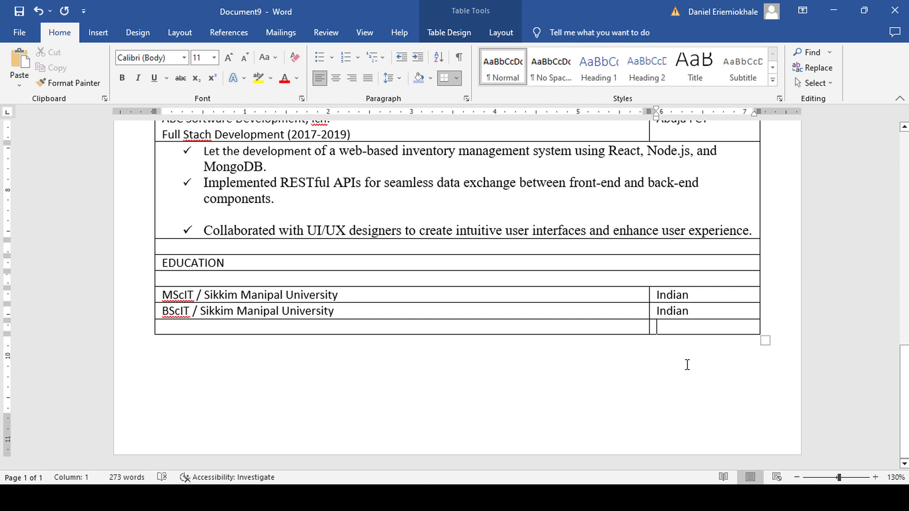
pyautogui.press('Tab')
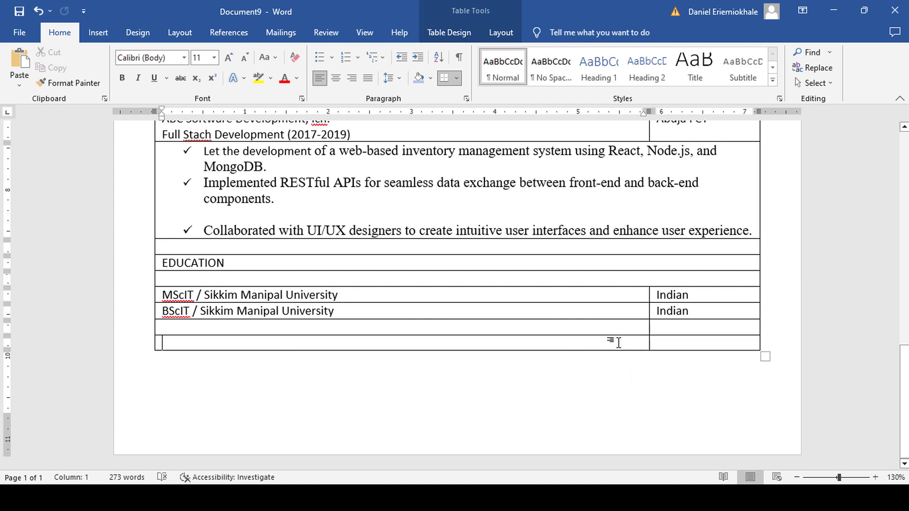
# Merge the last row into a PROFESSIONAL REFERENCES heading and paste two referees' contact lines below.
pyautogui.moveTo(666, 341); pyautogui.dragTo(563, 344)
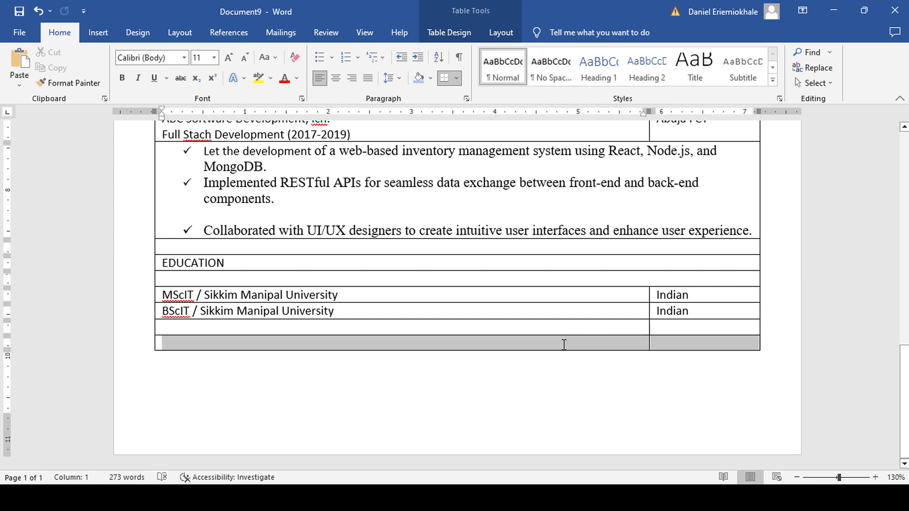
pyautogui.rightClick(563, 345)
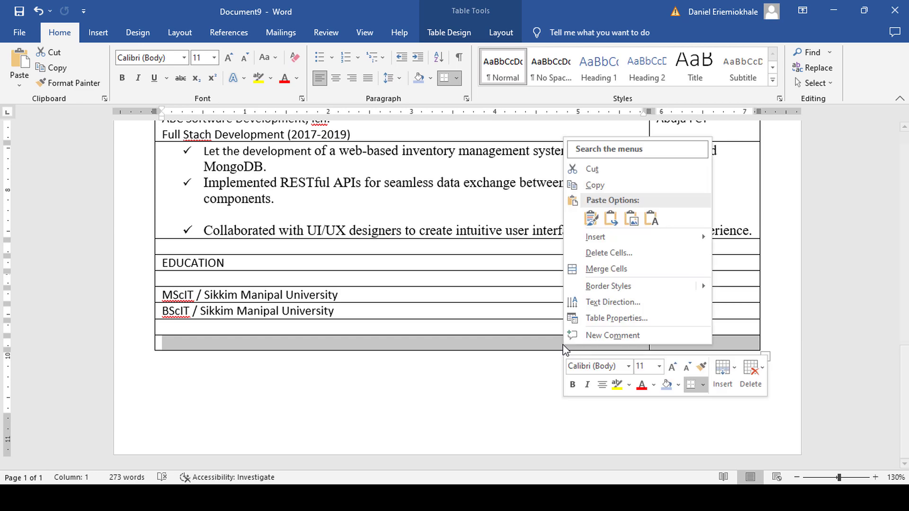
pyautogui.click(610, 269)
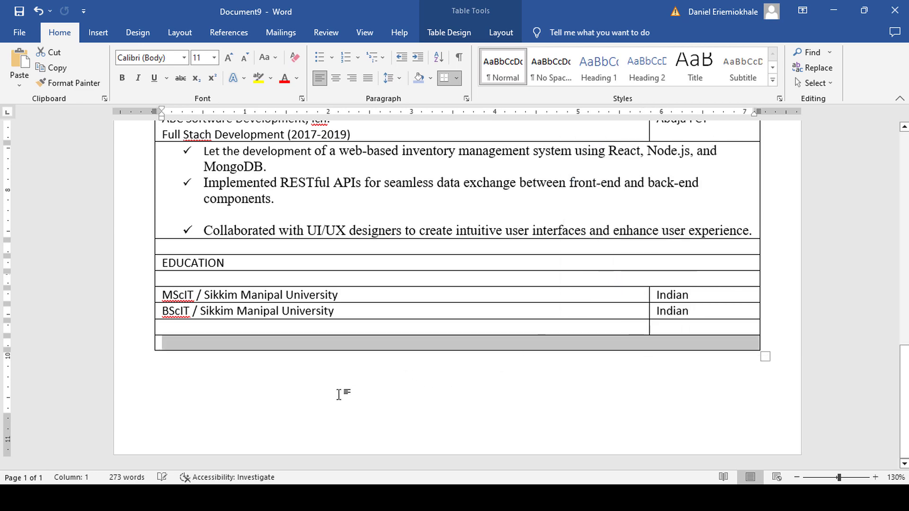
pyautogui.click(196, 345)
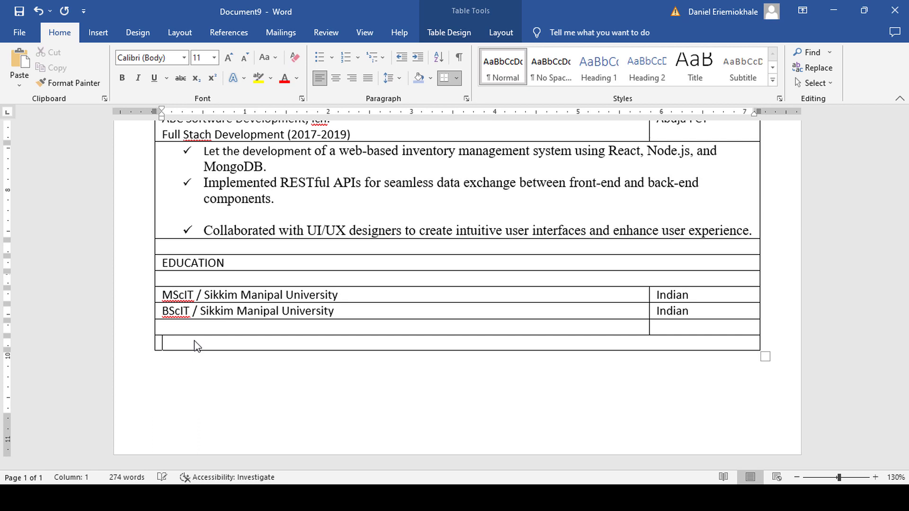
pyautogui.write('PROFESSIONAL REFERENCES')
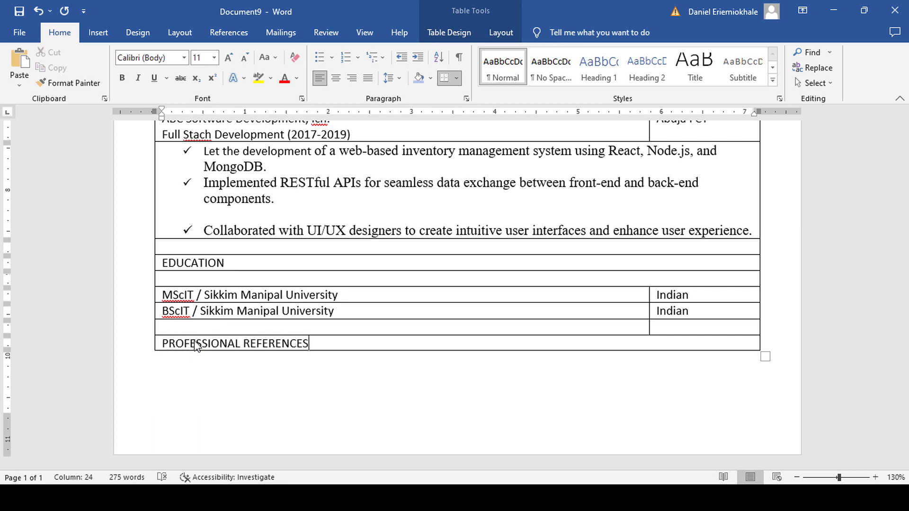
pyautogui.press('Tab')
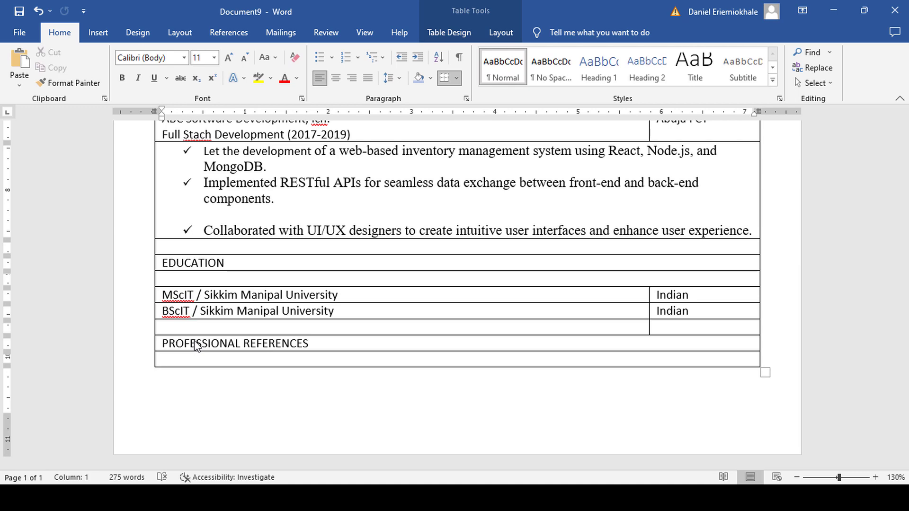
pyautogui.write('Rahel')
pyautogui.hotkey('ctrl', 'v')
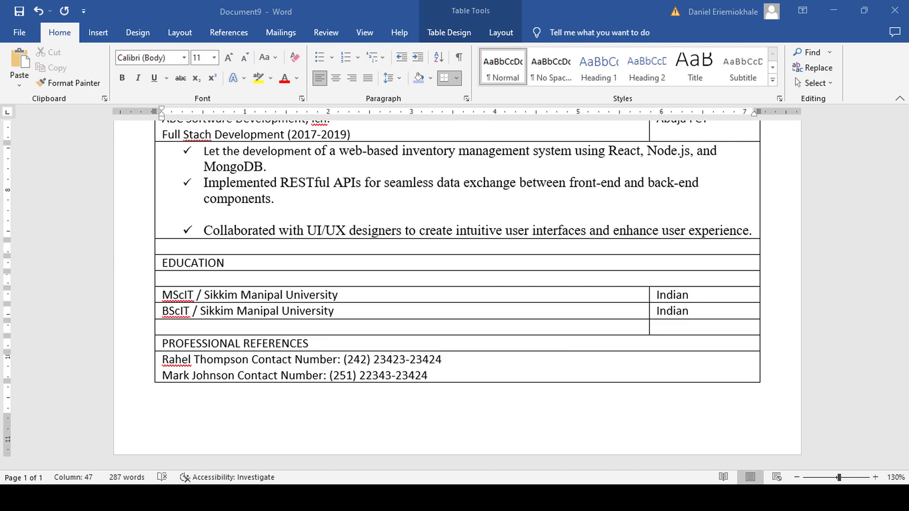
# Set the address and phone lines under the name to 11 pt.
pyautogui.scroll(3, 618, 328)
pyautogui.scroll(-3, 618, 328)
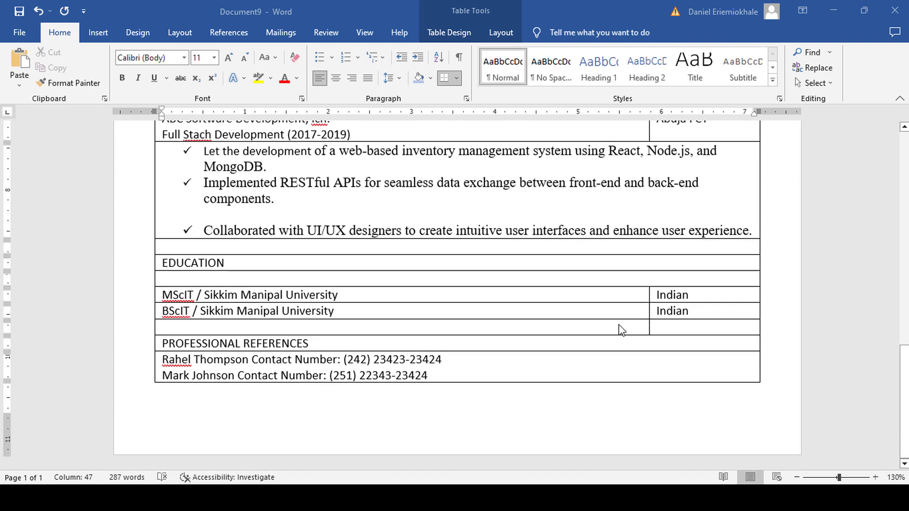
pyautogui.scroll(5, 620, 329)
pyautogui.scroll(5, 619, 329)
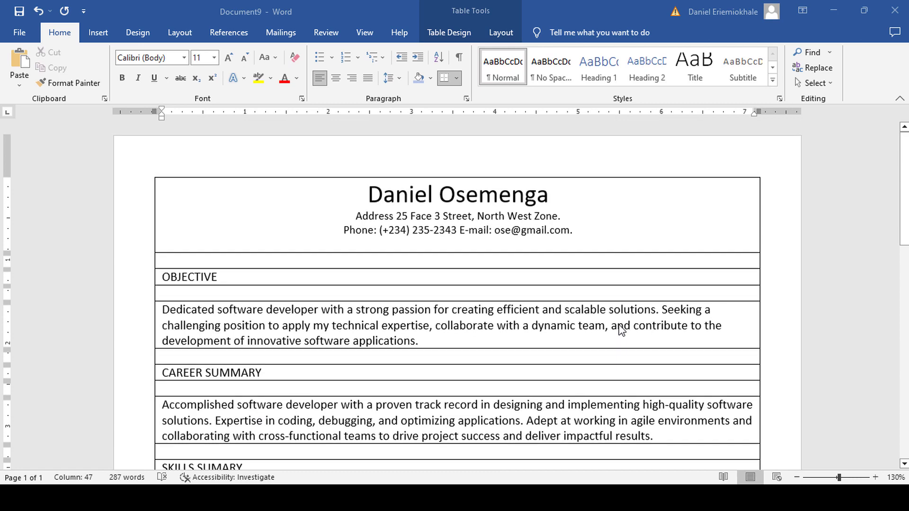
pyautogui.moveTo(579, 232); pyautogui.dragTo(354, 216)
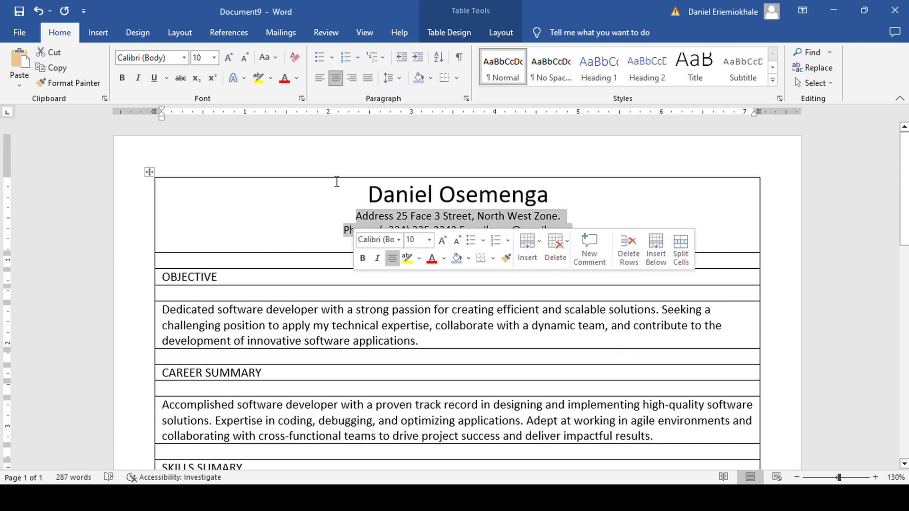
pyautogui.click(215, 57)
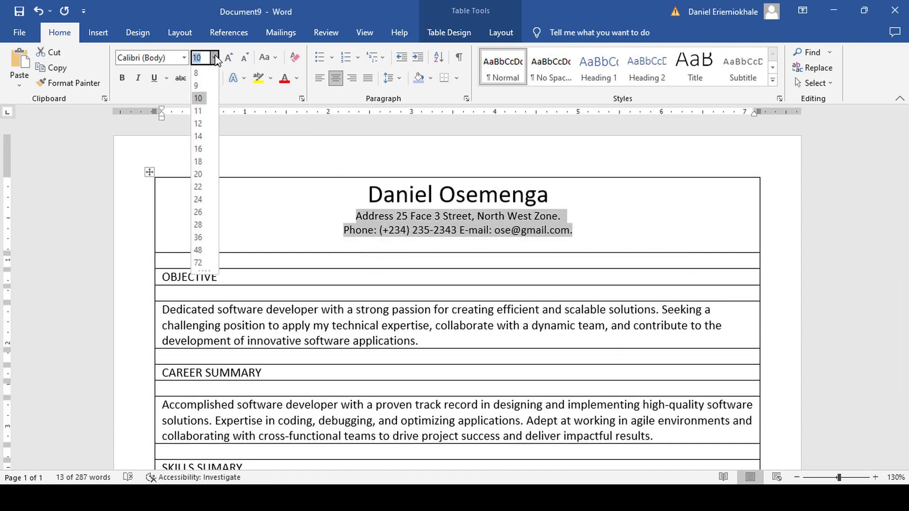
pyautogui.click(198, 111)
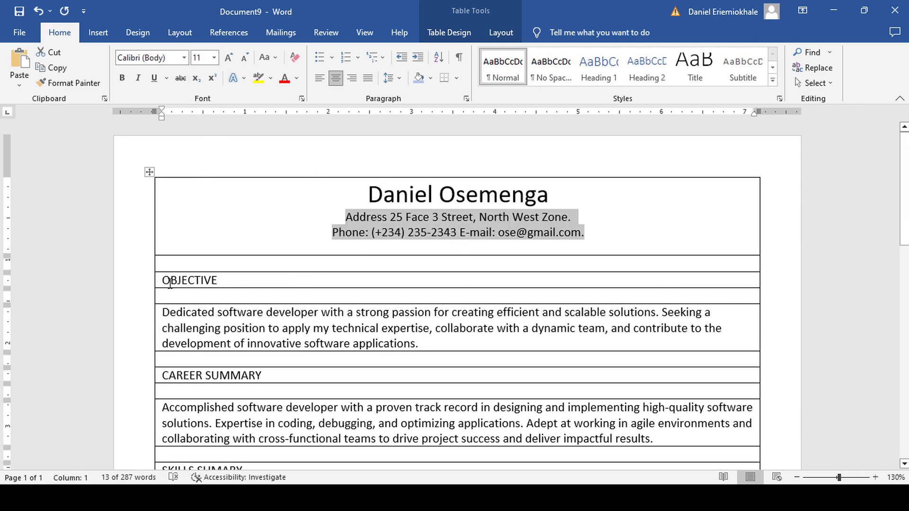
# Make the OBJECTIVE heading 14 pt bold.
pyautogui.moveTo(200, 281); pyautogui.dragTo(159, 282)
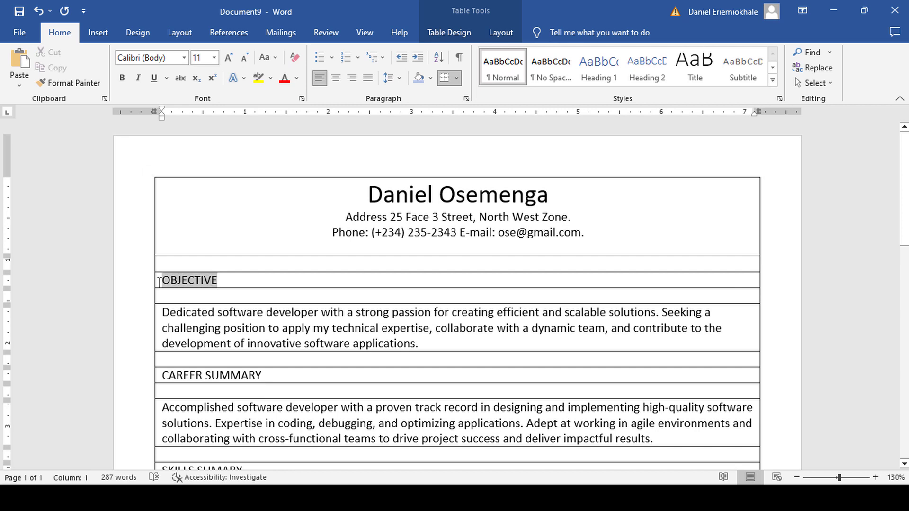
pyautogui.click(214, 57)
pyautogui.click(198, 136)
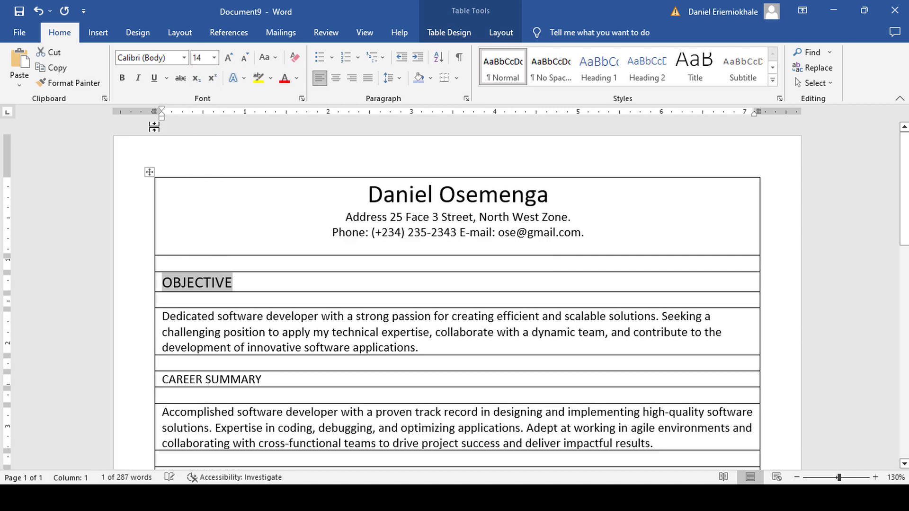
pyautogui.click(123, 78)
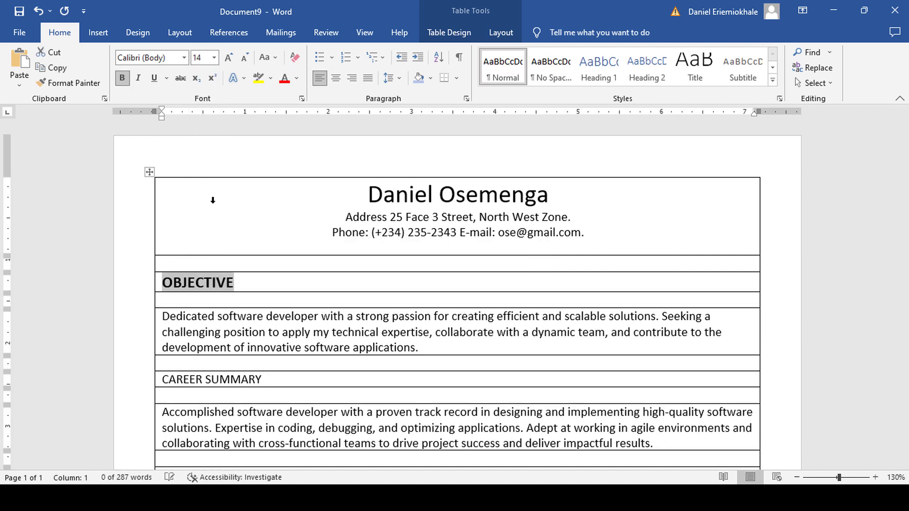
pyautogui.click(359, 329)
pyautogui.scroll(-1, 360, 329)
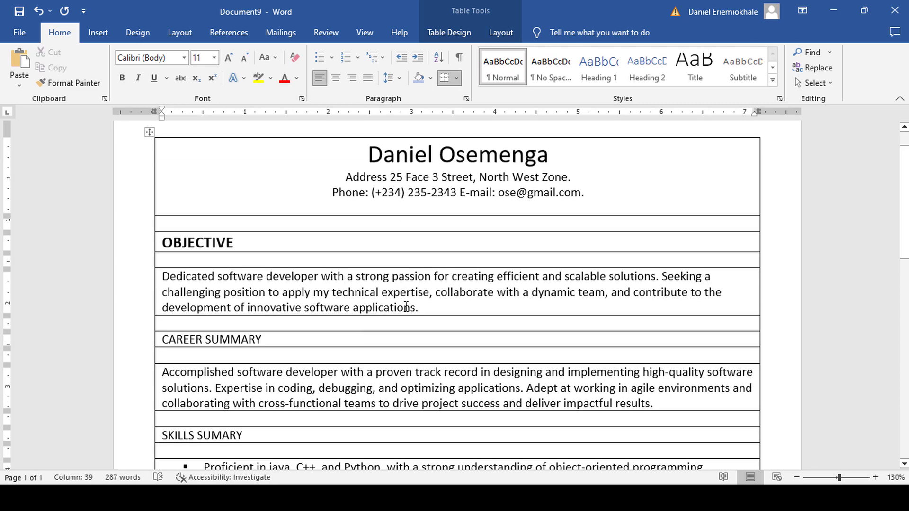
pyautogui.moveTo(419, 309); pyautogui.dragTo(163, 275)
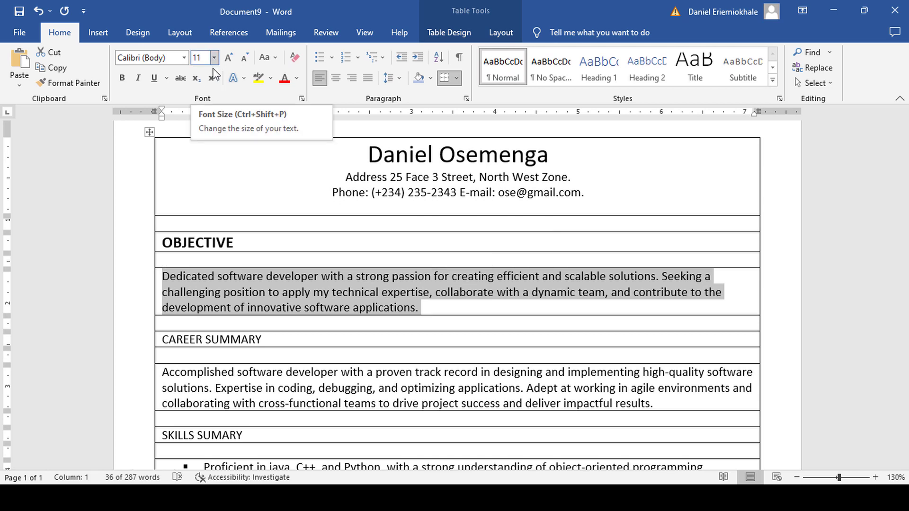
# Select the CAREER SUMMARY, SKILLS SUMARY, PROFESSIONAL EXPIRIENCE, EDUCATION and PROFESSIONAL REFERENCES headings together.
pyautogui.click(343, 314)
pyautogui.scroll(-2, 340, 310)
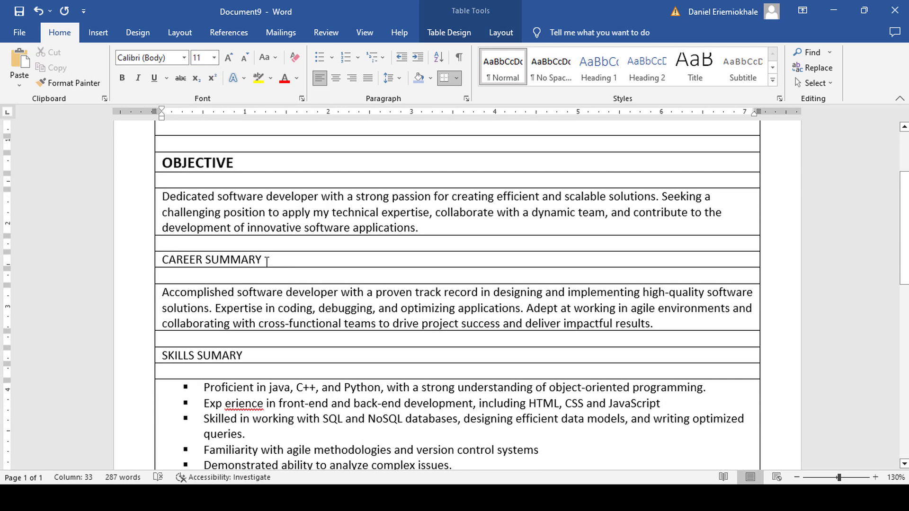
pyautogui.moveTo(265, 259); pyautogui.dragTo(162, 259)
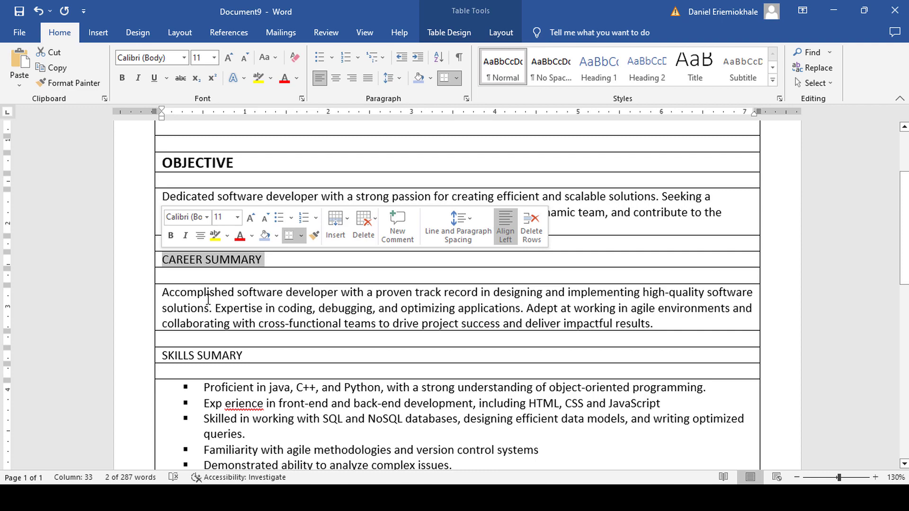
pyautogui.moveTo(244, 354); pyautogui.dragTo(162, 355)
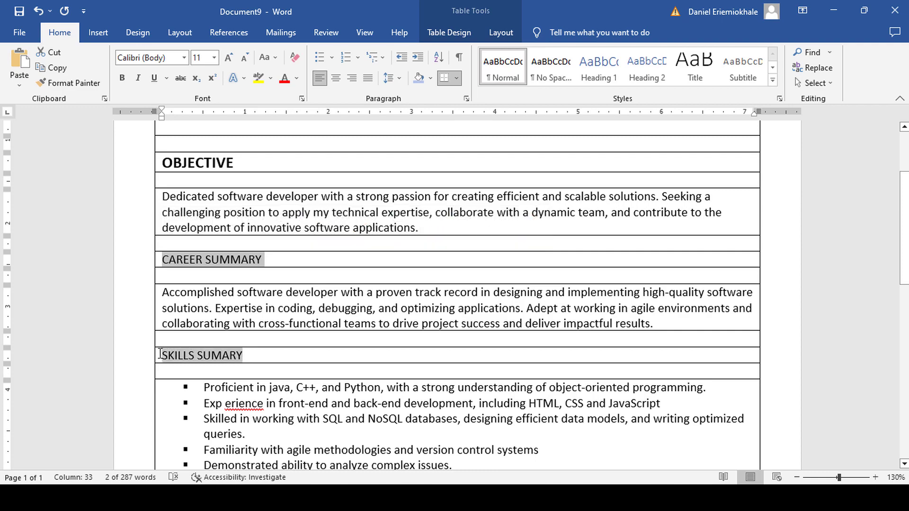
pyautogui.scroll(-4, 230, 322)
pyautogui.scroll(-2, 230, 321)
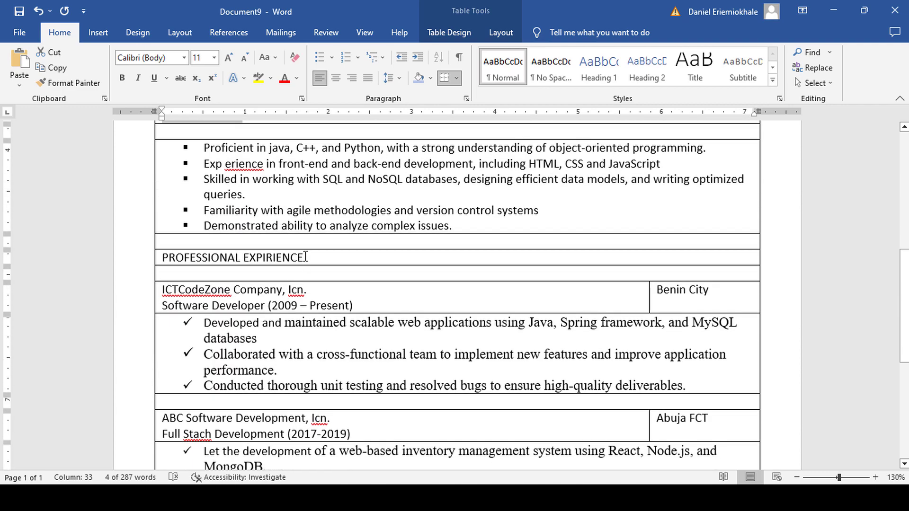
pyautogui.moveTo(306, 257); pyautogui.dragTo(157, 260)
pyautogui.scroll(-5, 278, 290)
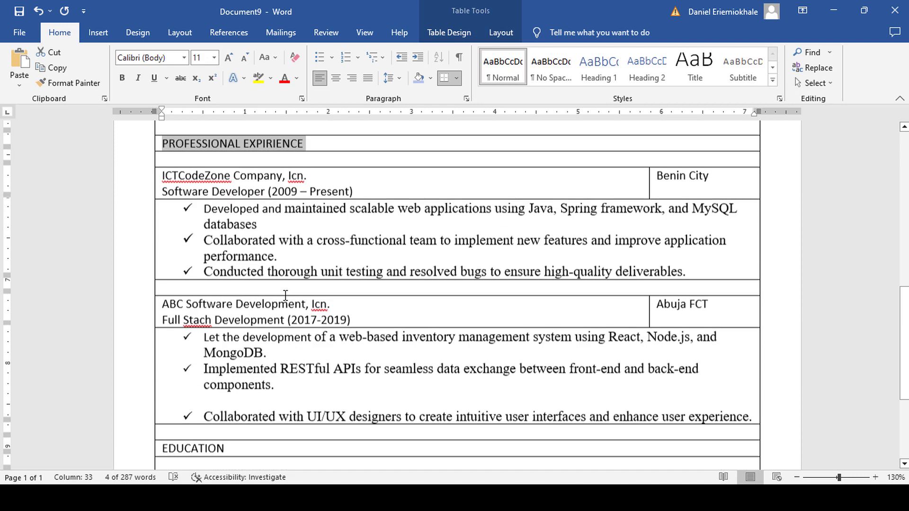
pyautogui.moveTo(231, 363); pyautogui.dragTo(157, 364)
pyautogui.scroll(-2, 312, 350)
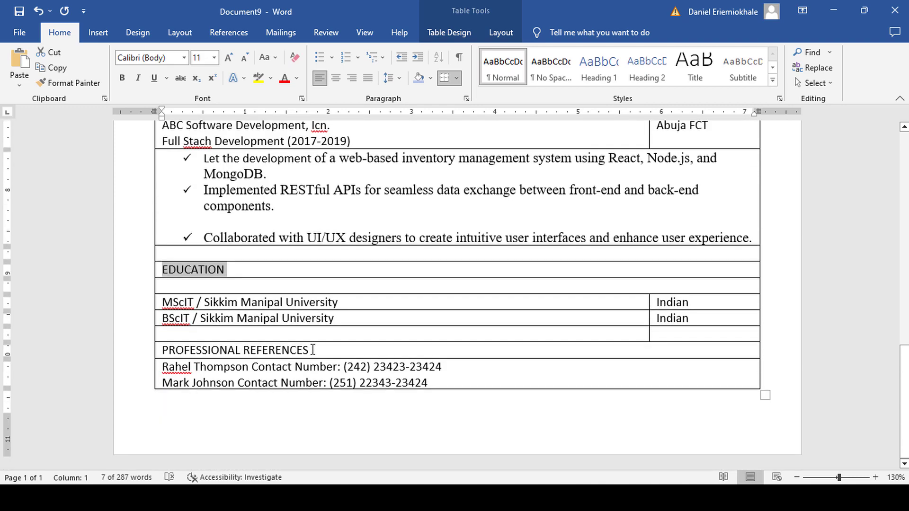
pyautogui.moveTo(313, 350); pyautogui.dragTo(175, 351)
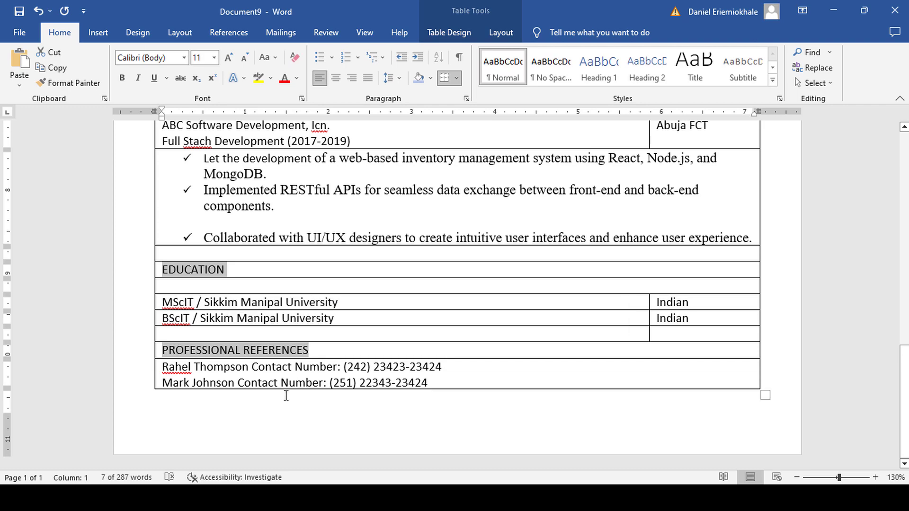
pyautogui.scroll(15, 353, 335)
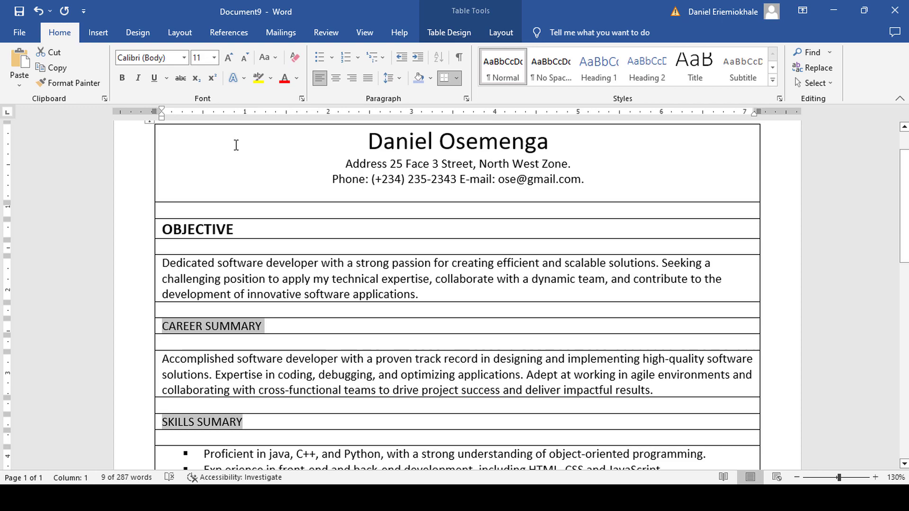
# Make all the selected headings 14 pt bold.
pyautogui.click(214, 58)
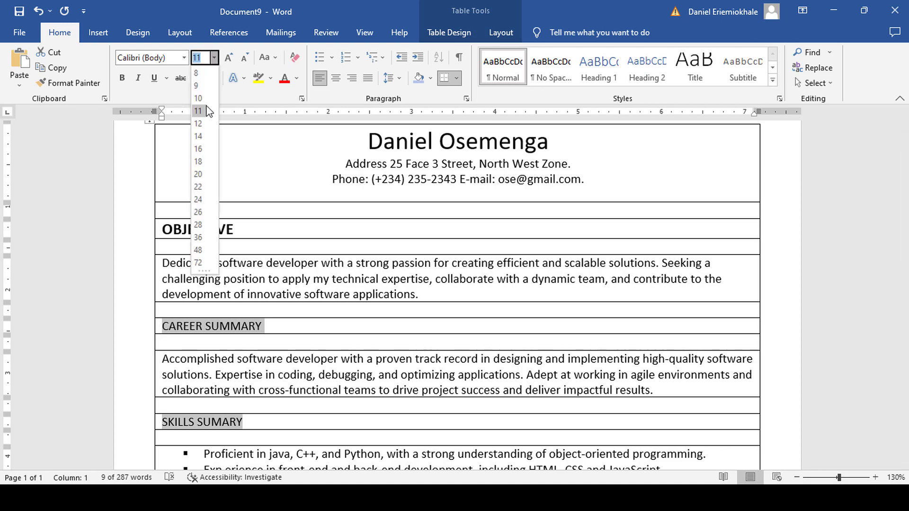
pyautogui.click(199, 136)
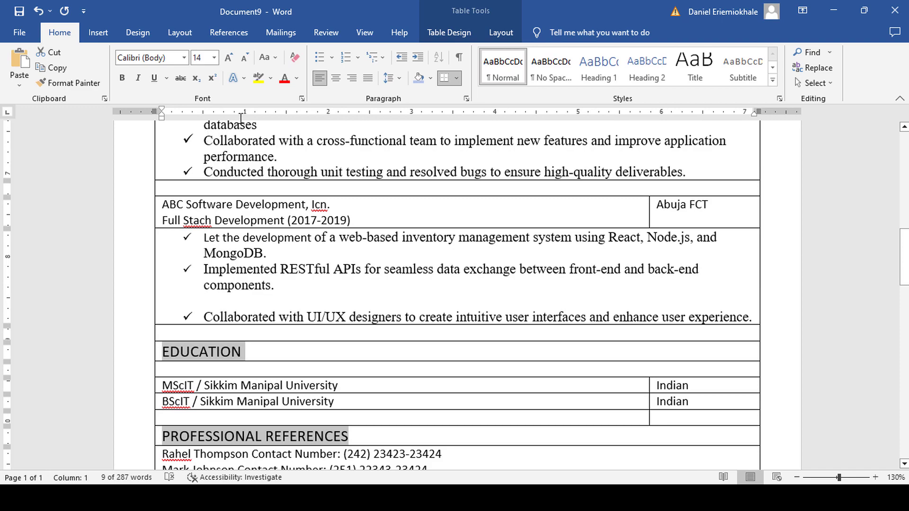
pyautogui.click(122, 78)
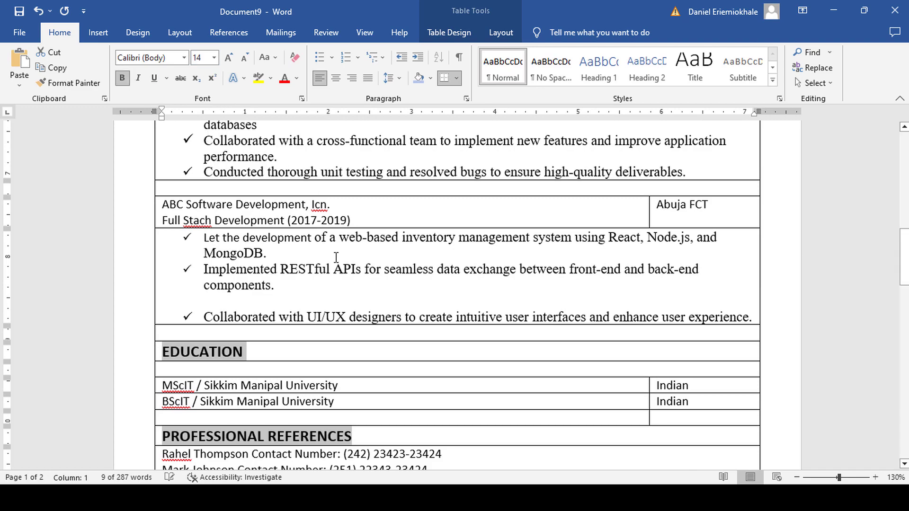
pyautogui.scroll(15, 336, 257)
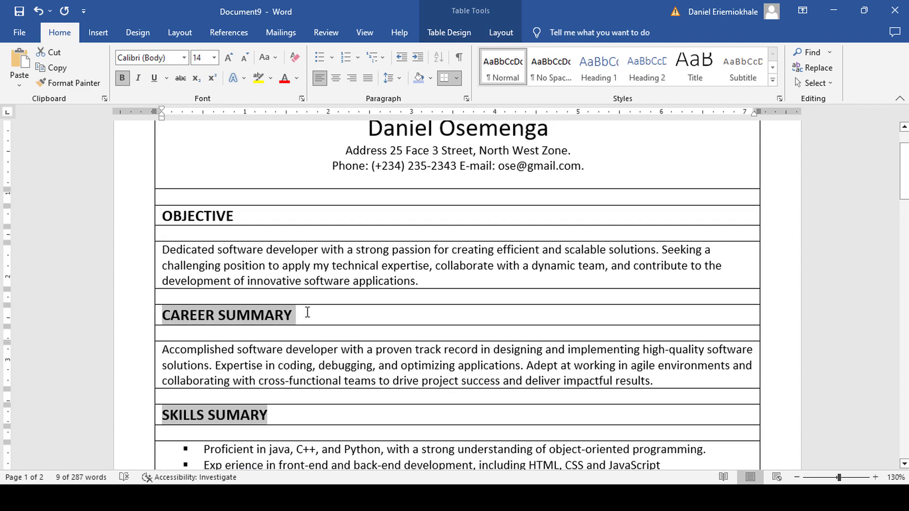
# Make the ICTCodeZone Company, Icn. line and Benin City bold.
pyautogui.click(307, 313)
pyautogui.scroll(-4, 247, 308)
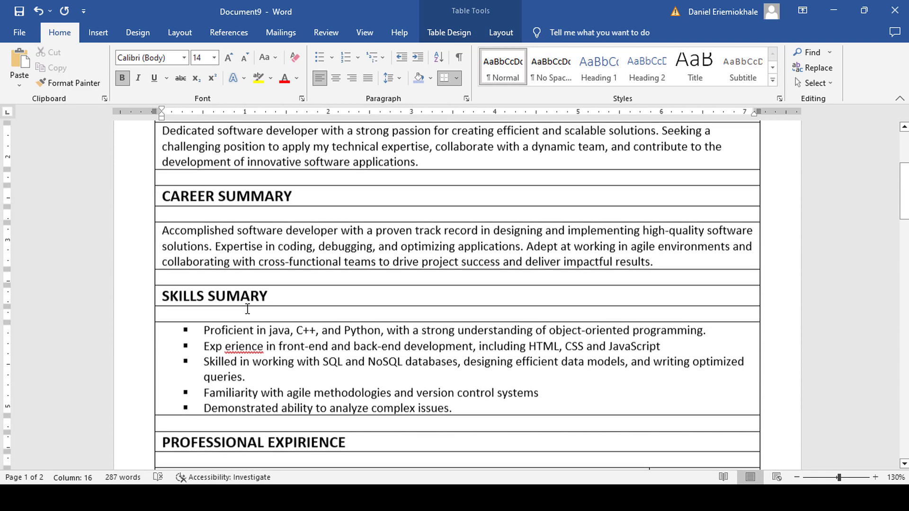
pyautogui.scroll(-8, 247, 308)
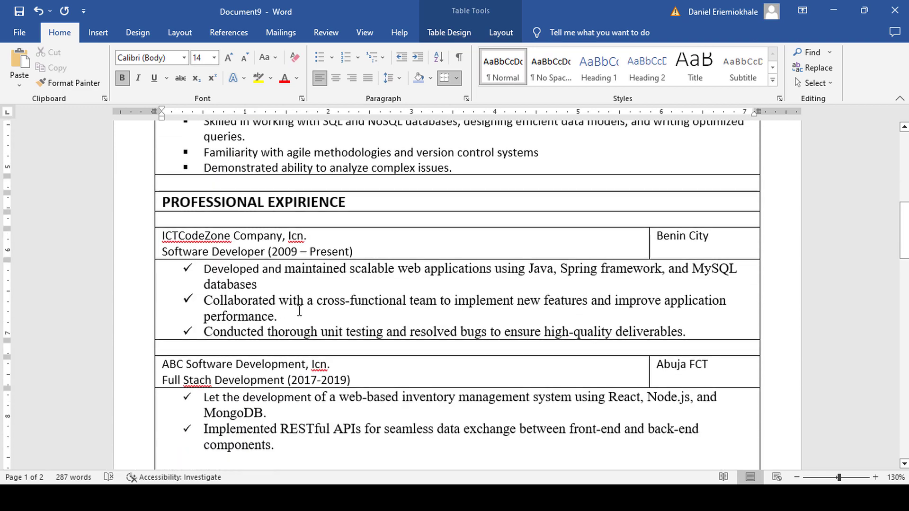
pyautogui.moveTo(307, 235); pyautogui.dragTo(162, 235)
pyautogui.click(164, 236)
pyautogui.hotkey('shift', 'End')
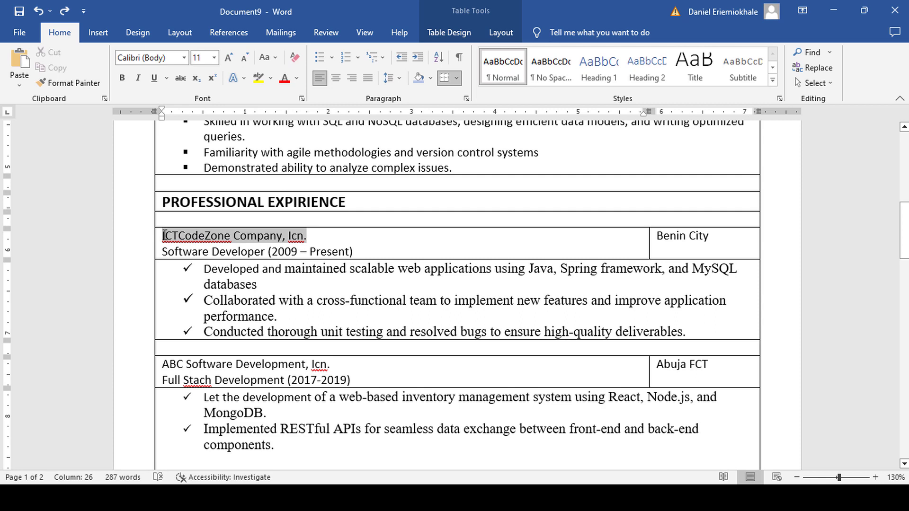
pyautogui.click(123, 79)
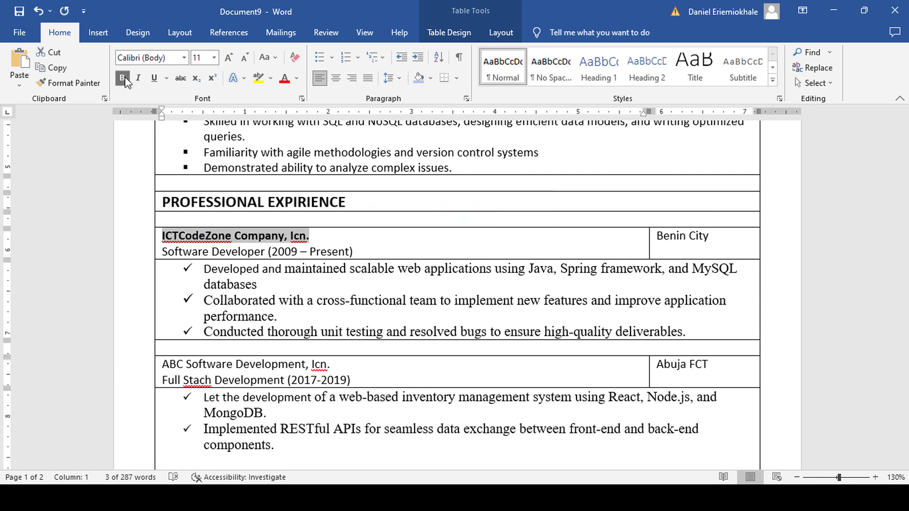
pyautogui.click(713, 236)
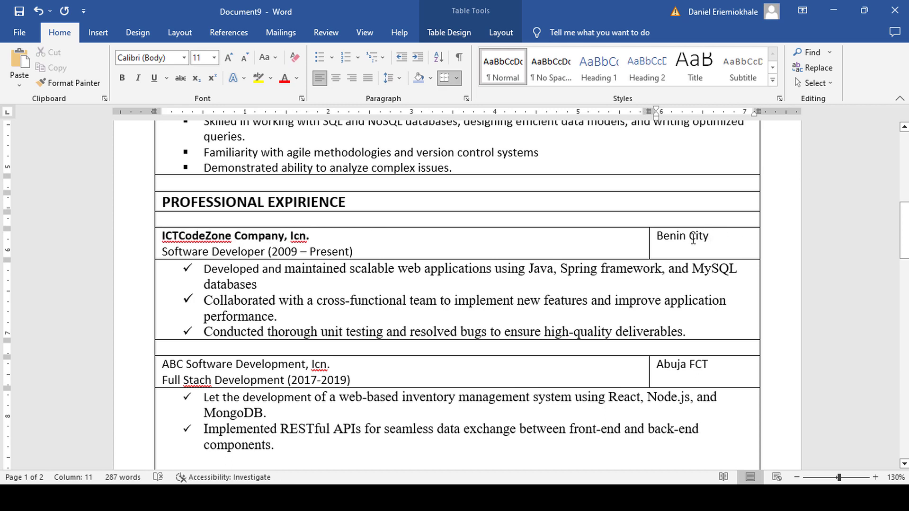
pyautogui.moveTo(712, 236); pyautogui.dragTo(657, 235)
pyautogui.click(122, 79)
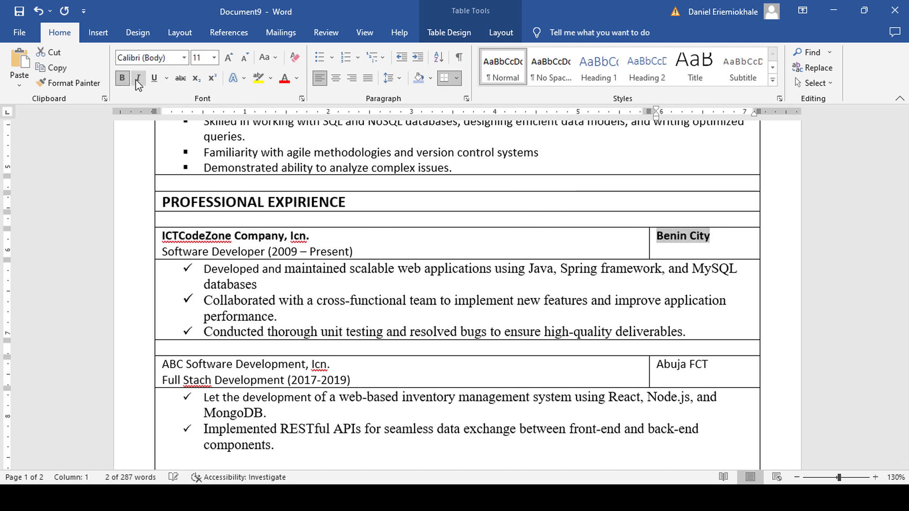
# Make the Software Developer (2009 – Present) line 10 pt italic.
pyautogui.moveTo(358, 245); pyautogui.dragTo(173, 255)
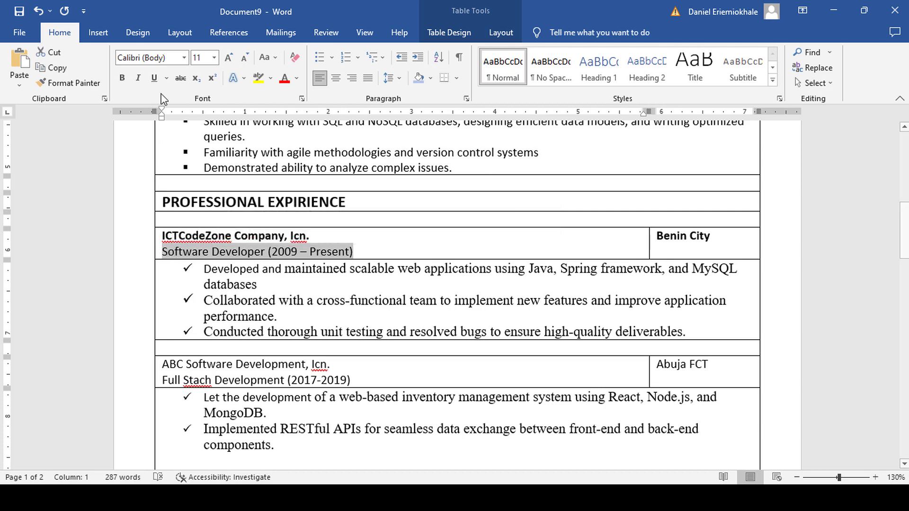
pyautogui.click(139, 78)
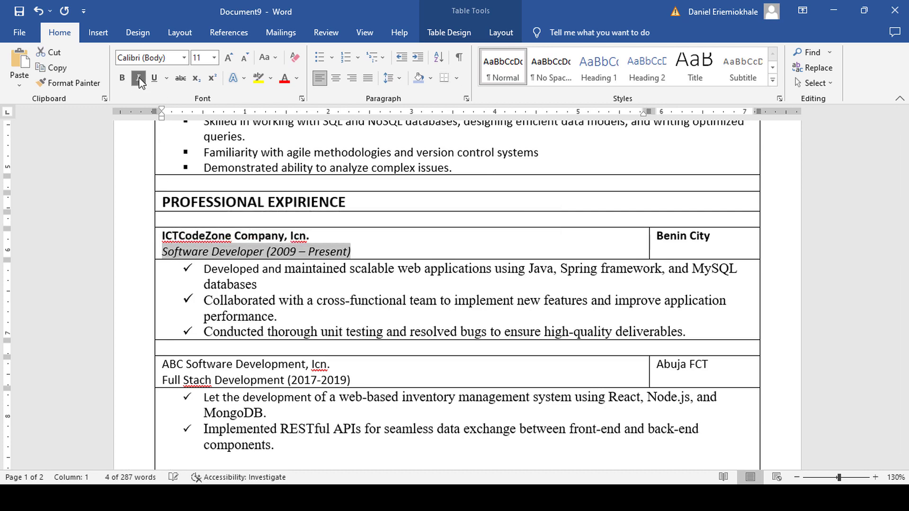
pyautogui.click(214, 57)
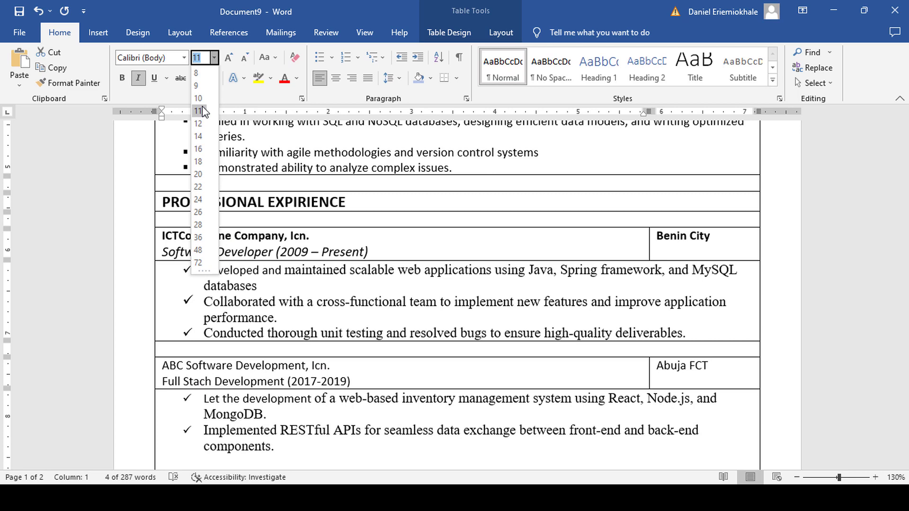
pyautogui.click(199, 98)
pyautogui.click(376, 236)
# Make Abuja FCT and the ABC Software Development company line bold.
pyautogui.scroll(-3, 379, 225)
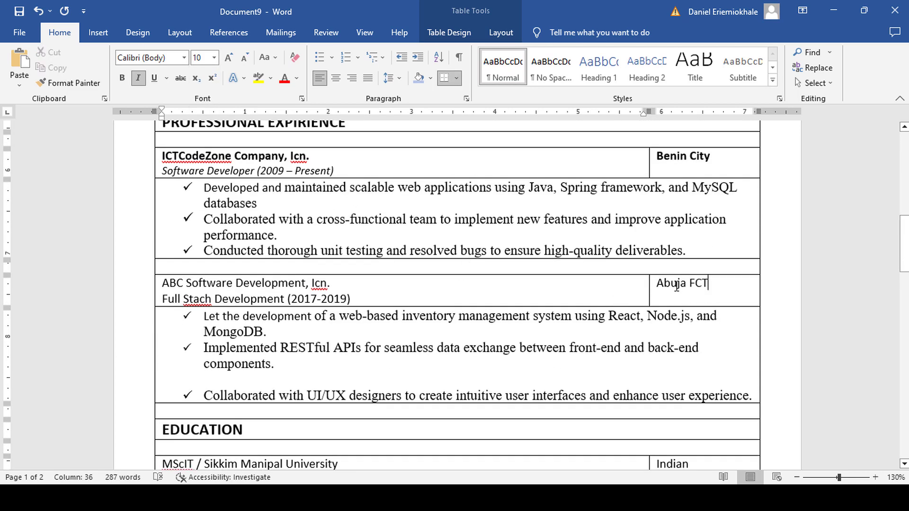
pyautogui.moveTo(709, 286); pyautogui.dragTo(666, 286)
pyautogui.click(122, 77)
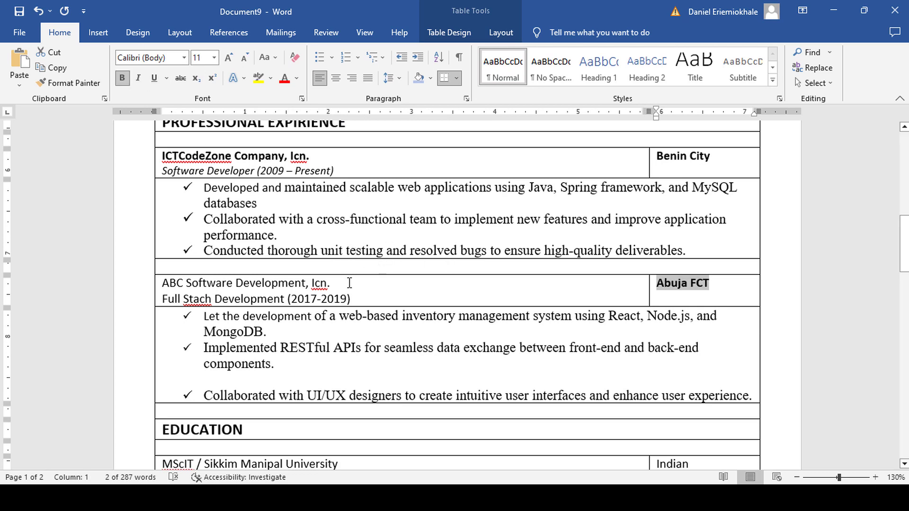
pyautogui.moveTo(347, 284); pyautogui.dragTo(162, 284)
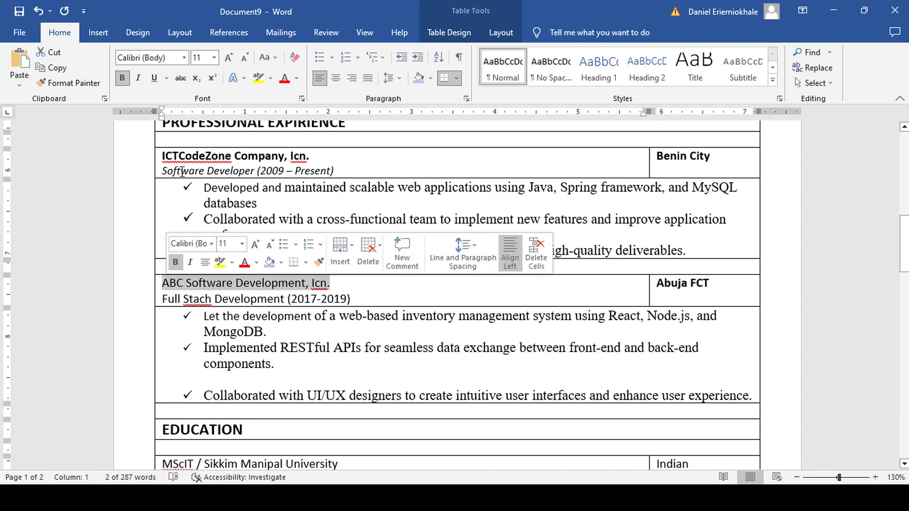
pyautogui.click(122, 77)
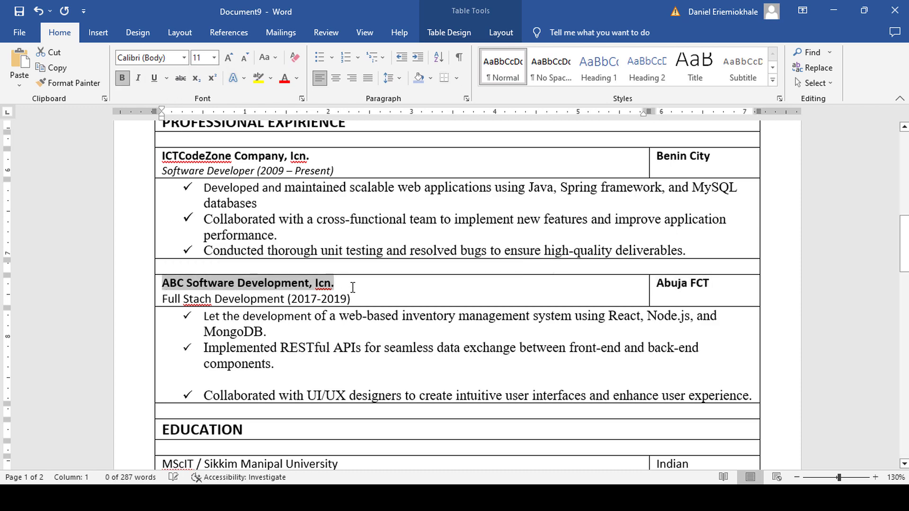
# Make the Full Stach Development job line 10 pt italic.
pyautogui.moveTo(351, 298); pyautogui.dragTo(162, 298)
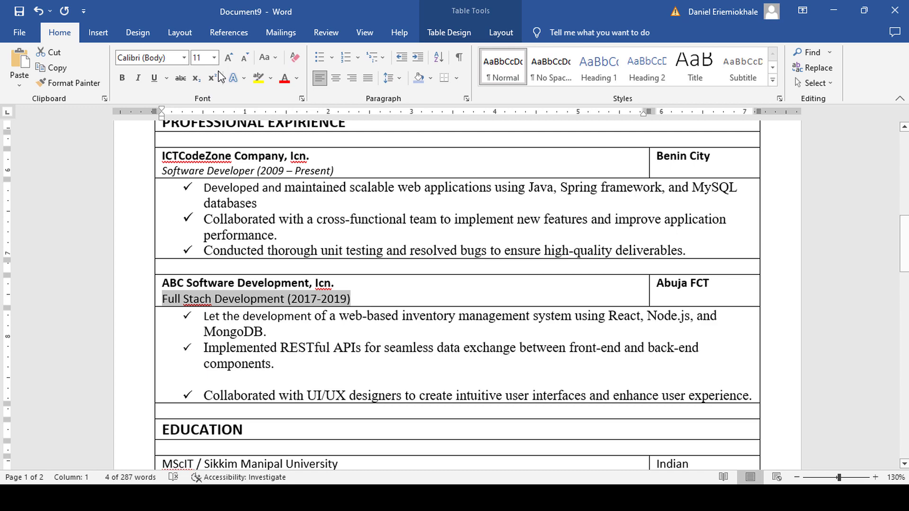
pyautogui.click(214, 57)
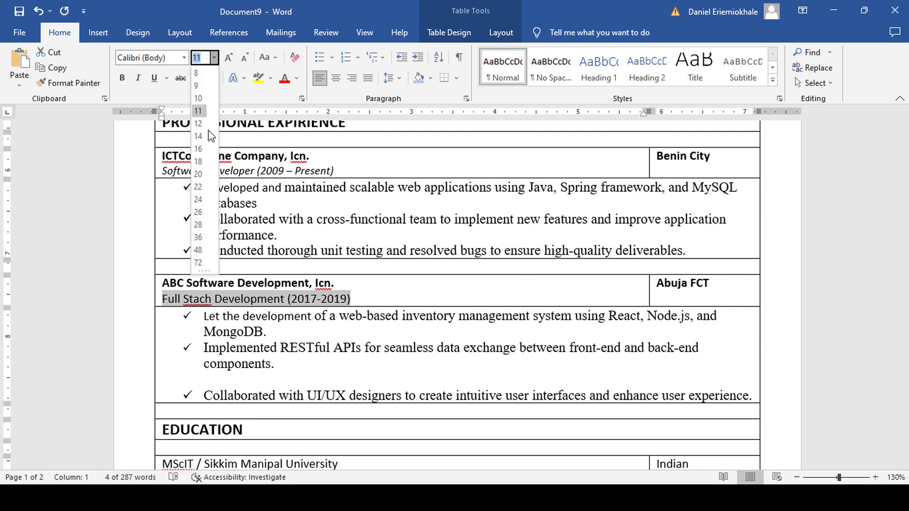
pyautogui.click(200, 96)
pyautogui.click(138, 77)
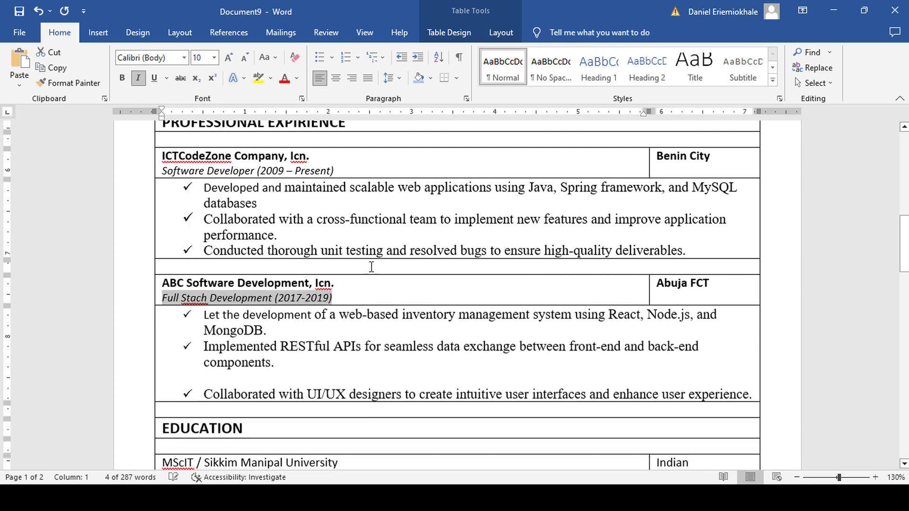
pyautogui.click(374, 268)
pyautogui.scroll(-3, 420, 269)
pyautogui.scroll(-3, 408, 254)
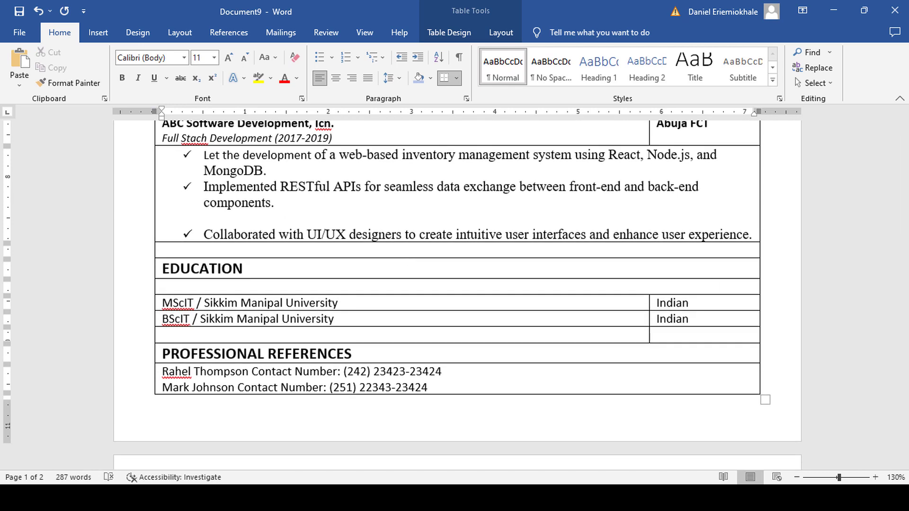
# Indent the two referee contact lines under PROFESSIONAL REFERENCES and make them italic.
pyautogui.scroll(-2, 445, 352)
pyautogui.moveTo(444, 347); pyautogui.dragTo(211, 331)
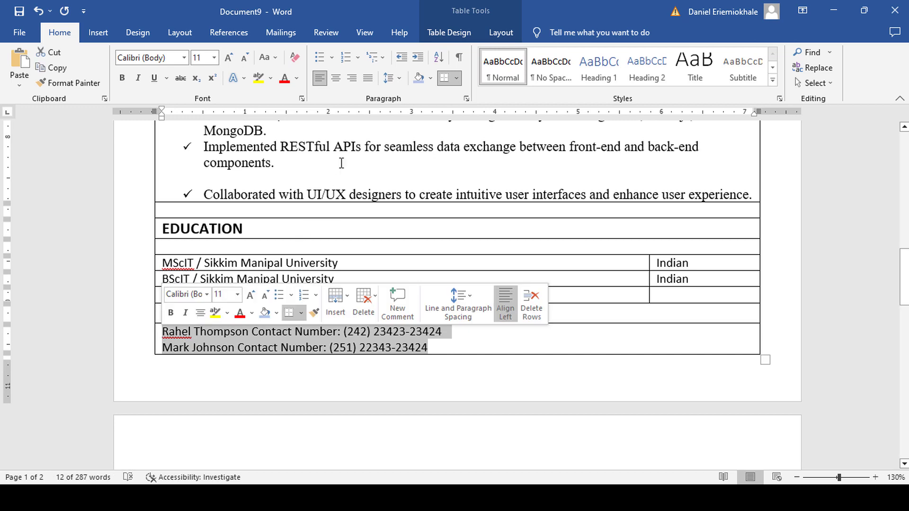
pyautogui.click(417, 59)
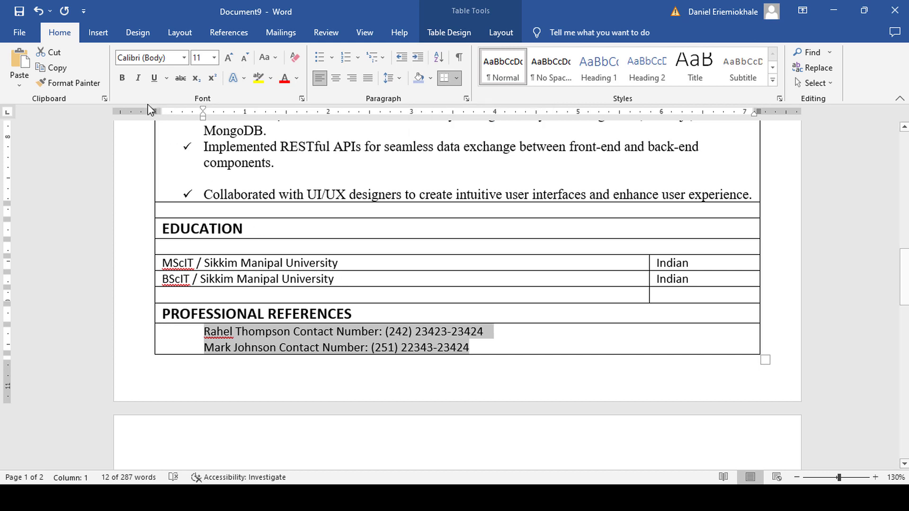
pyautogui.click(138, 77)
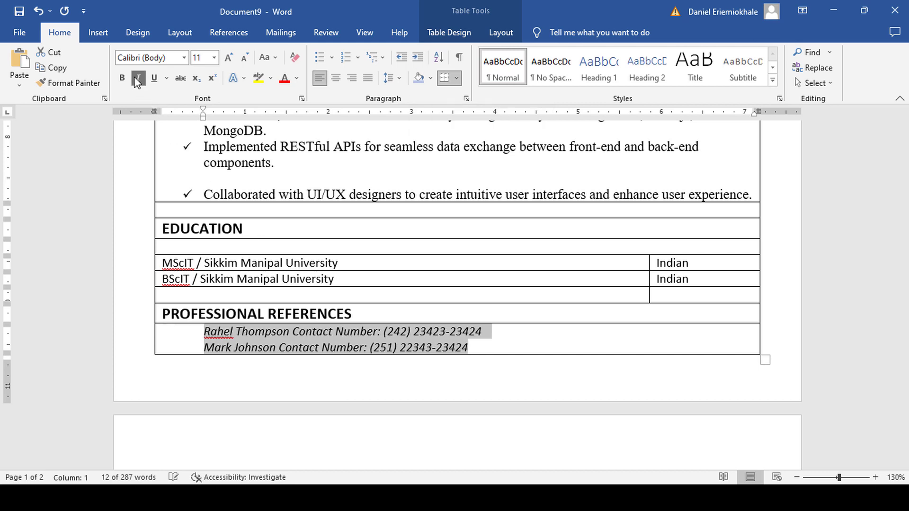
pyautogui.click(549, 347)
pyautogui.scroll(15, 549, 347)
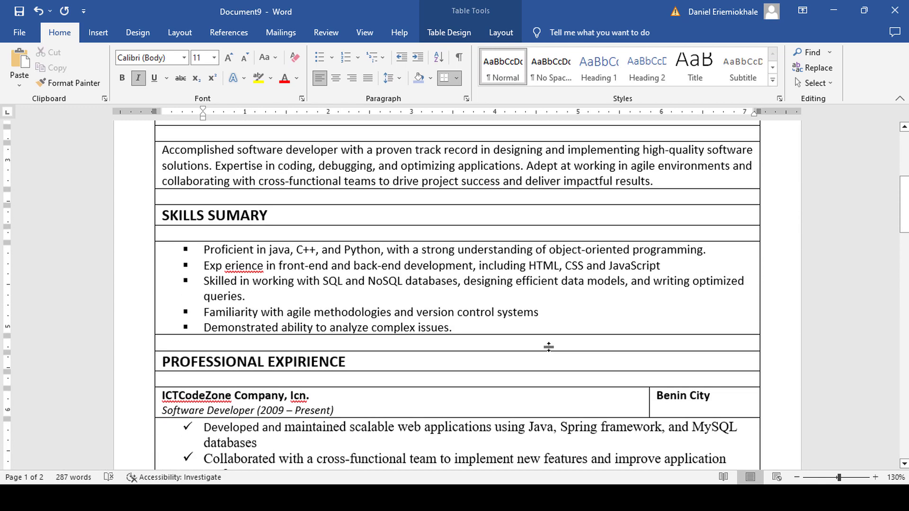
pyautogui.scroll(-15, 549, 347)
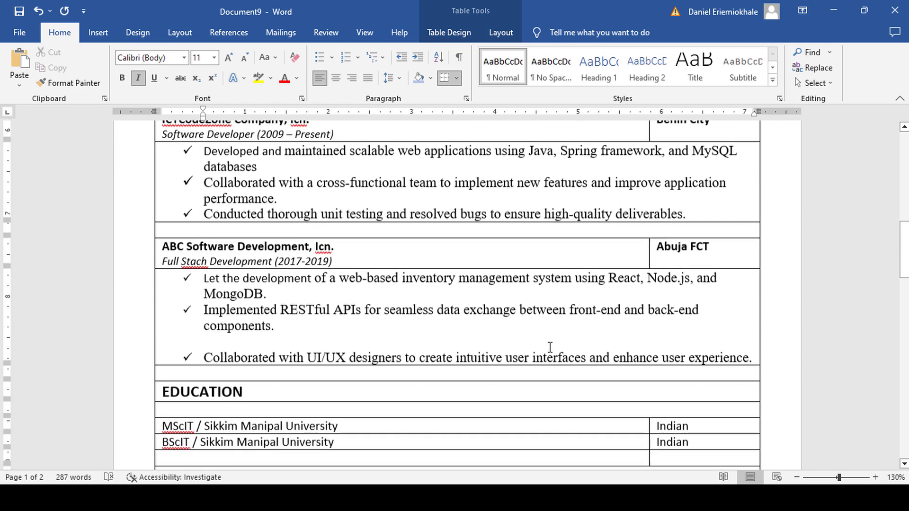
pyautogui.scroll(12, 549, 347)
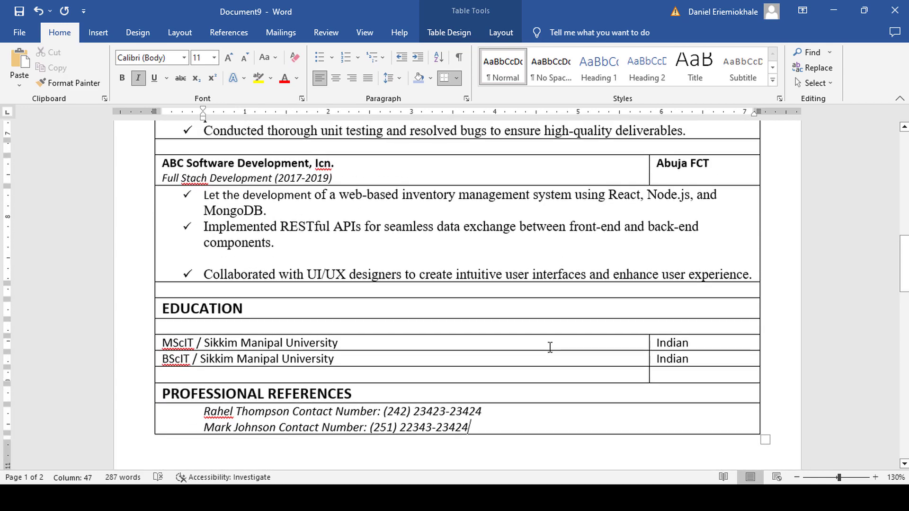
pyautogui.scroll(5, 549, 347)
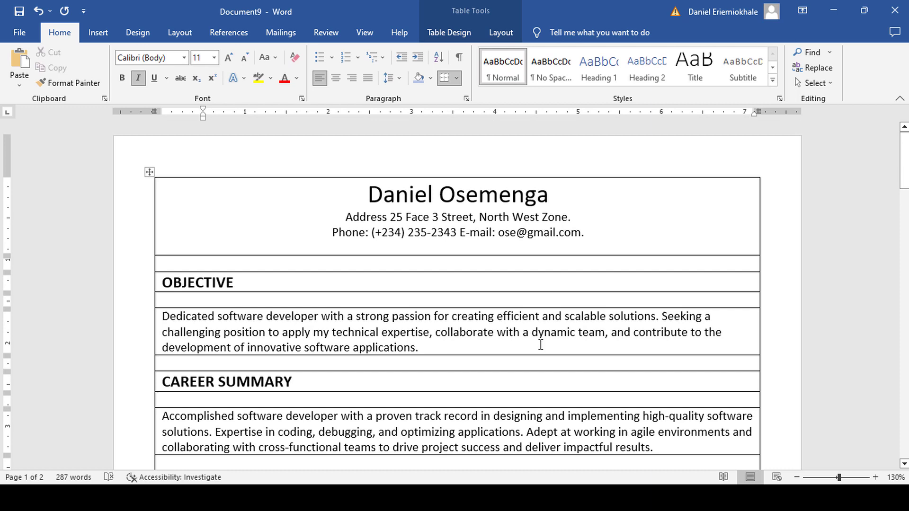
# Select the whole résumé table to show Table Design, then place the caret in the address line.
pyautogui.click(149, 171)
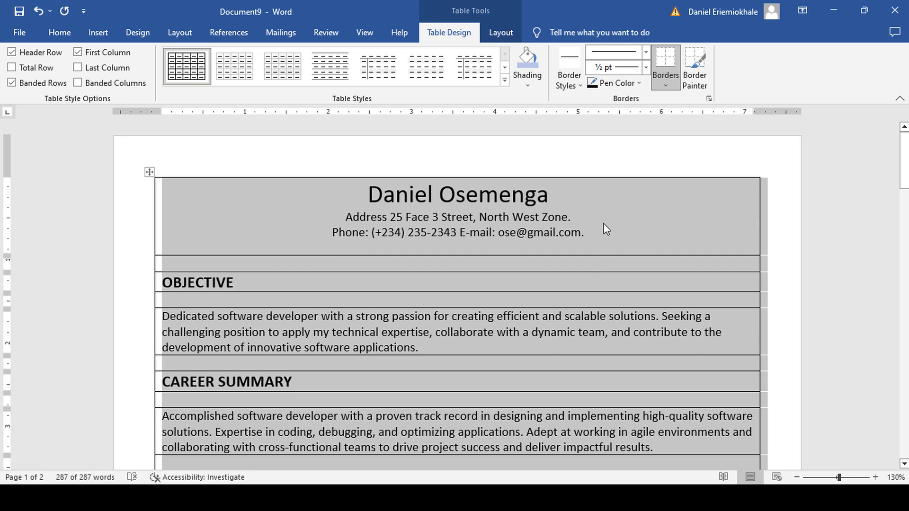
pyautogui.click(603, 223)
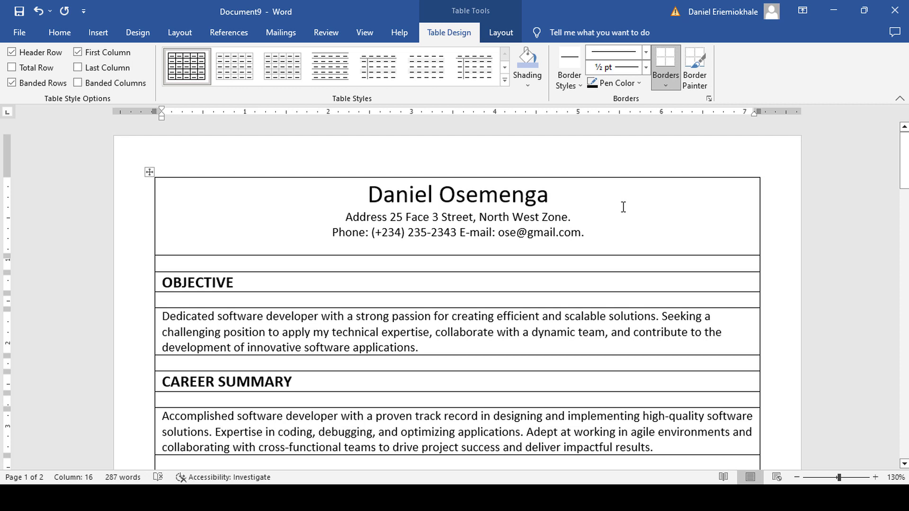
# Shade the name header and the OBJECTIVE, CAREER SUMMARY and SKILLS SUMARY rows Blue, Accent 1, Lighter 60%.
pyautogui.click(529, 85)
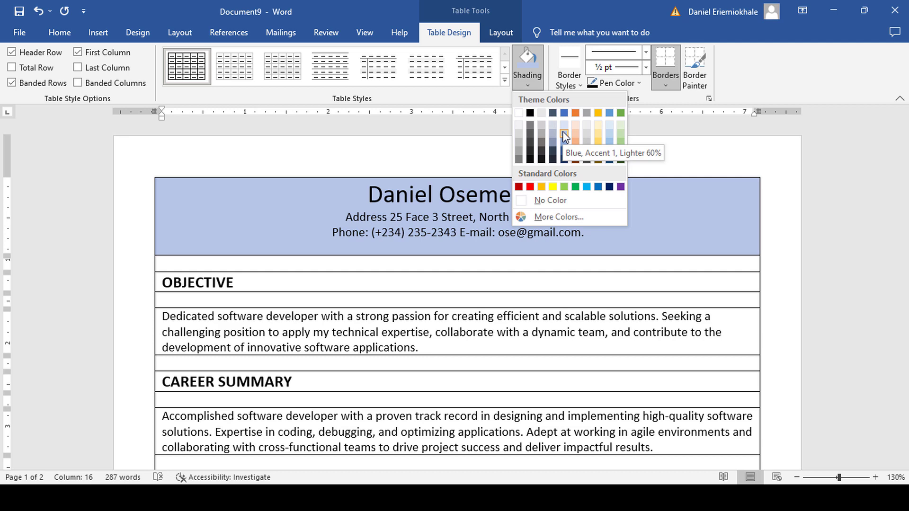
pyautogui.click(562, 132)
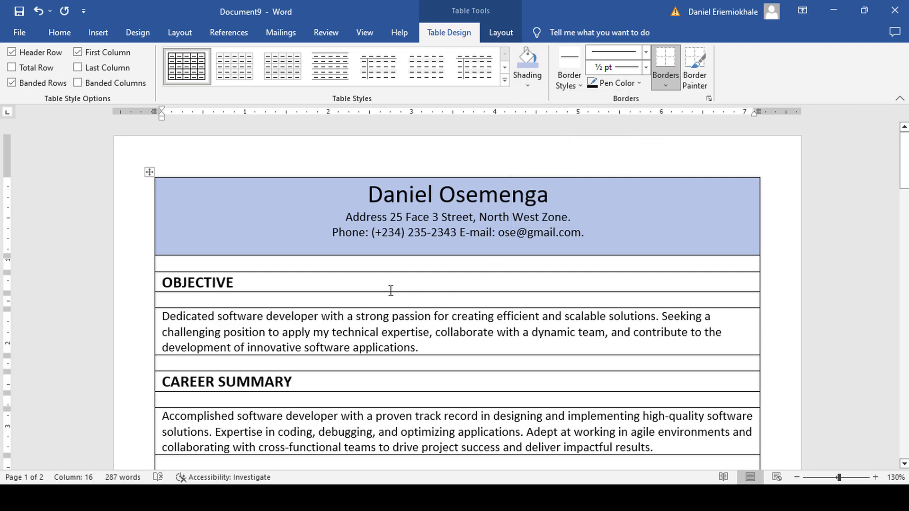
pyautogui.click(527, 59)
pyautogui.scroll(-3, 338, 264)
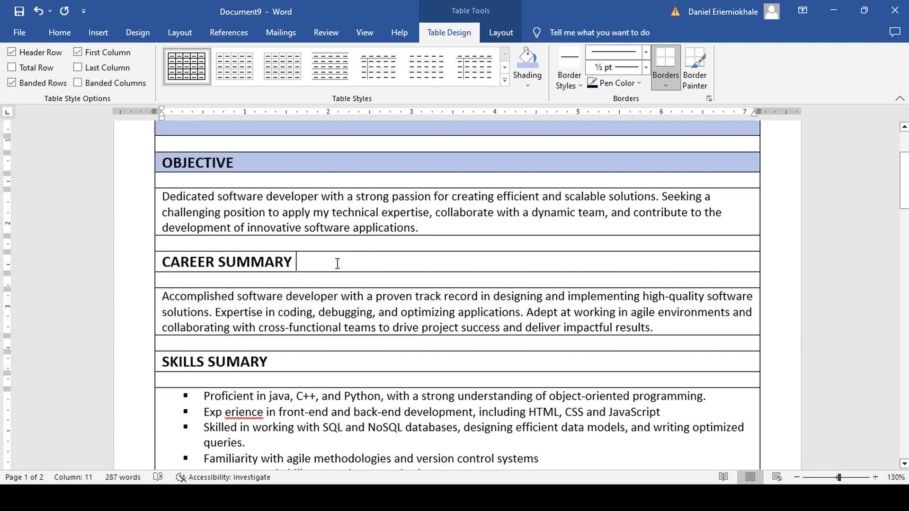
pyautogui.click(527, 59)
pyautogui.scroll(-3, 314, 255)
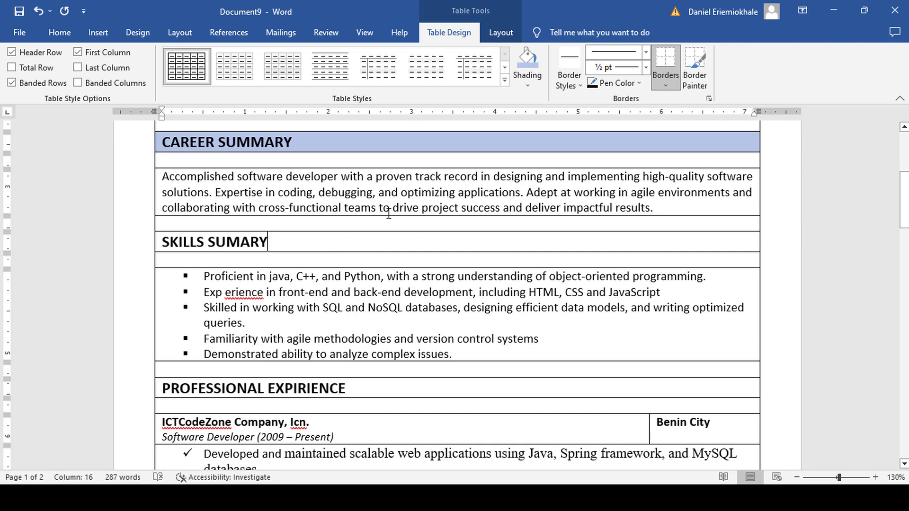
pyautogui.click(527, 59)
pyautogui.scroll(-4, 371, 260)
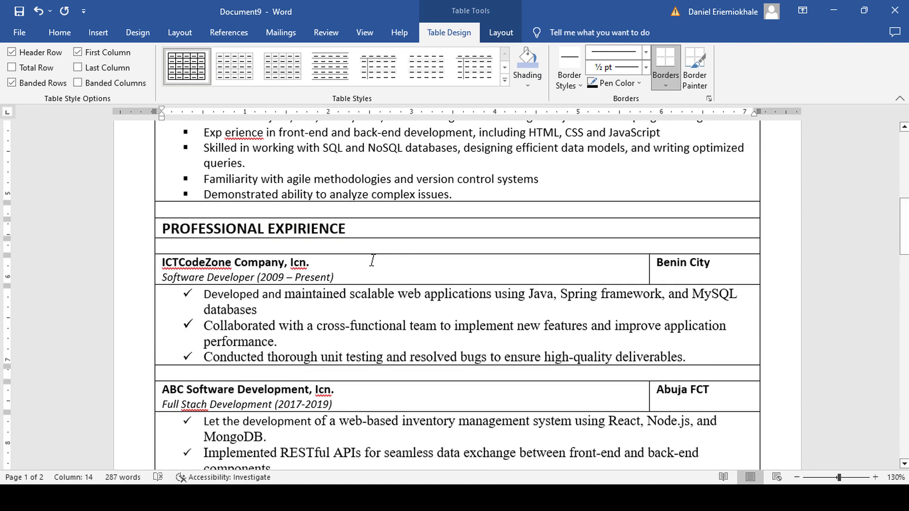
# Shade the PROFESSIONAL EXPIRIENCE row and the ICTCodeZone, Benin City, Abuja FCT and ABC Software cells light blue.
pyautogui.click(526, 57)
pyautogui.scroll(-2, 434, 243)
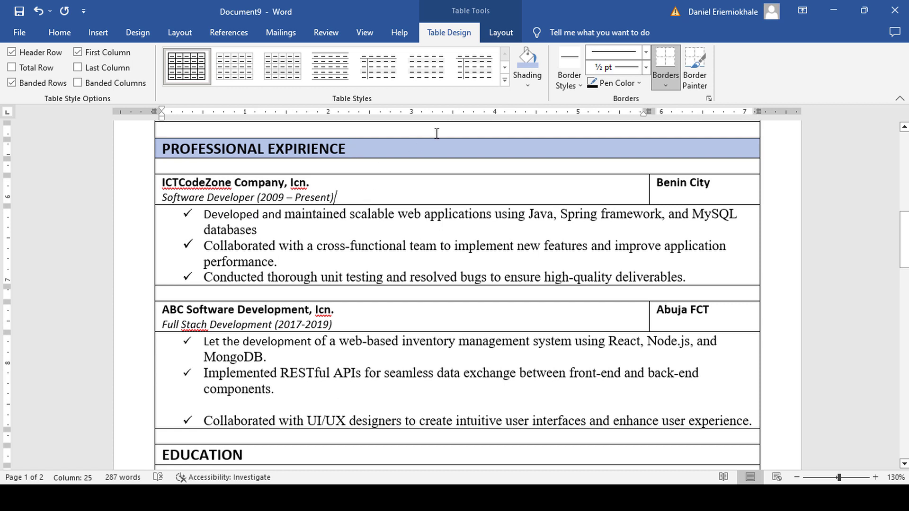
pyautogui.click(522, 61)
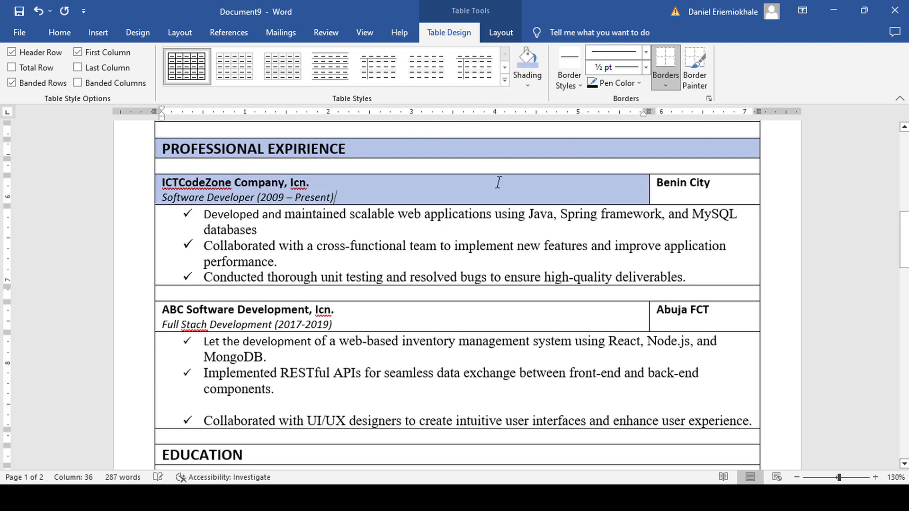
pyautogui.click(670, 188)
pyautogui.click(525, 59)
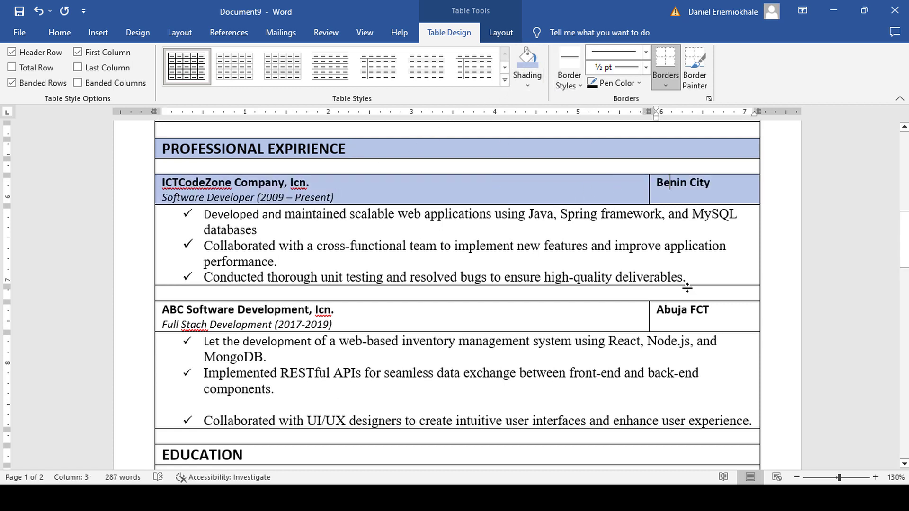
pyautogui.click(651, 314)
pyautogui.click(664, 310)
pyautogui.click(525, 57)
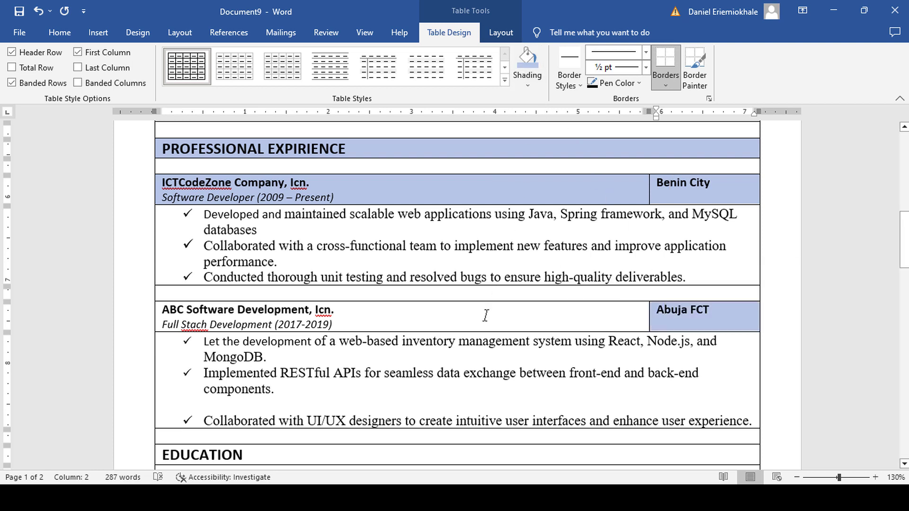
pyautogui.click(525, 59)
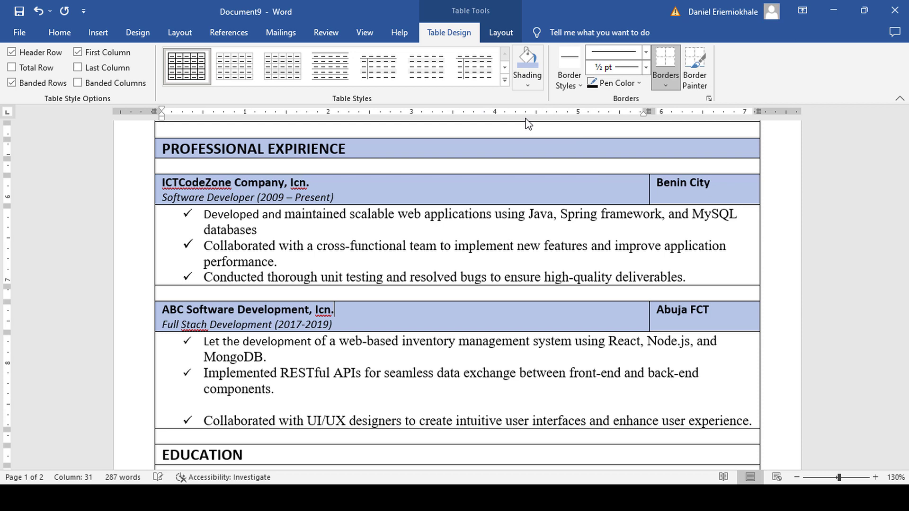
# Shade the EDUCATION and PROFESSIONAL REFERENCES heading rows light blue.
pyautogui.scroll(-5, 472, 277)
pyautogui.scroll(-2, 402, 281)
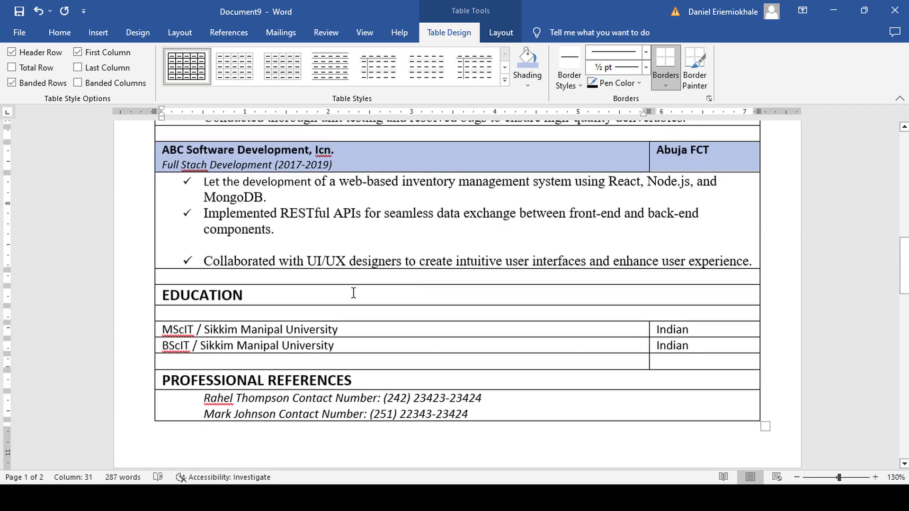
pyautogui.click(527, 63)
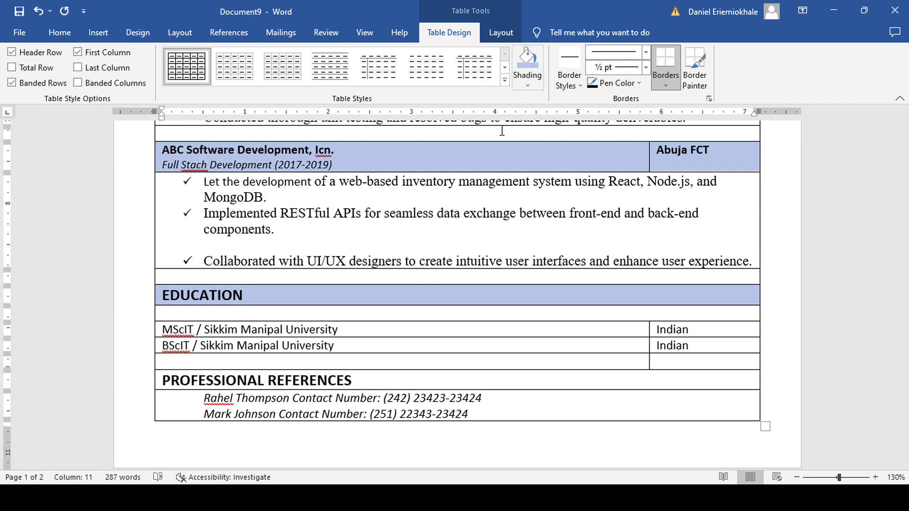
pyautogui.scroll(-4, 389, 298)
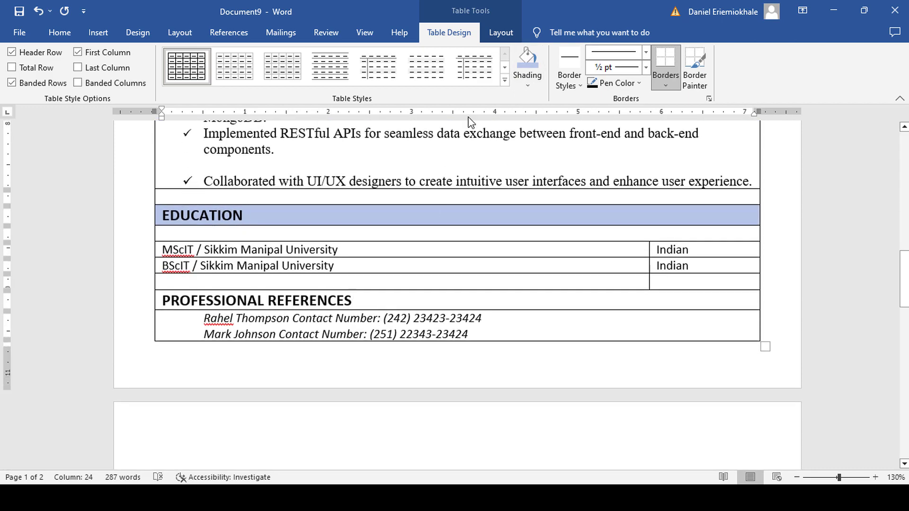
pyautogui.click(526, 65)
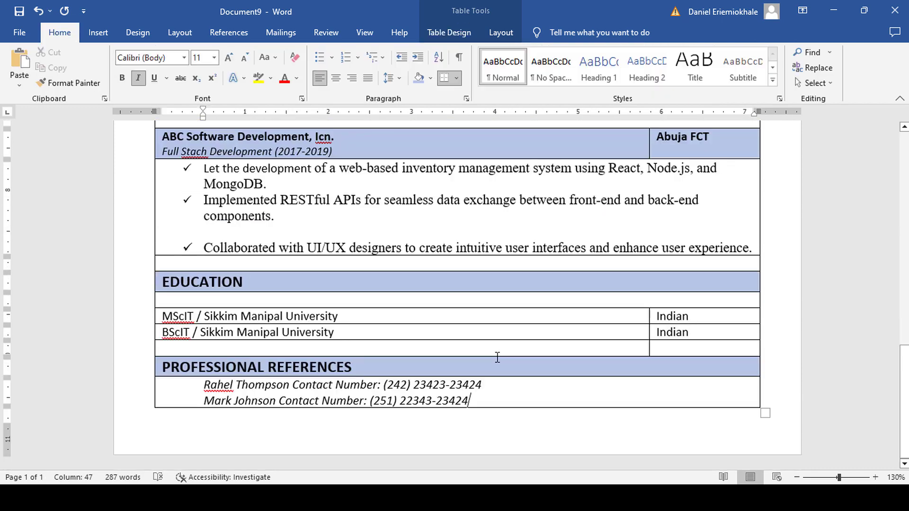
# Apply No Border to the entire résumé table, leaving only the shaded bands.
pyautogui.scroll(10, 497, 357)
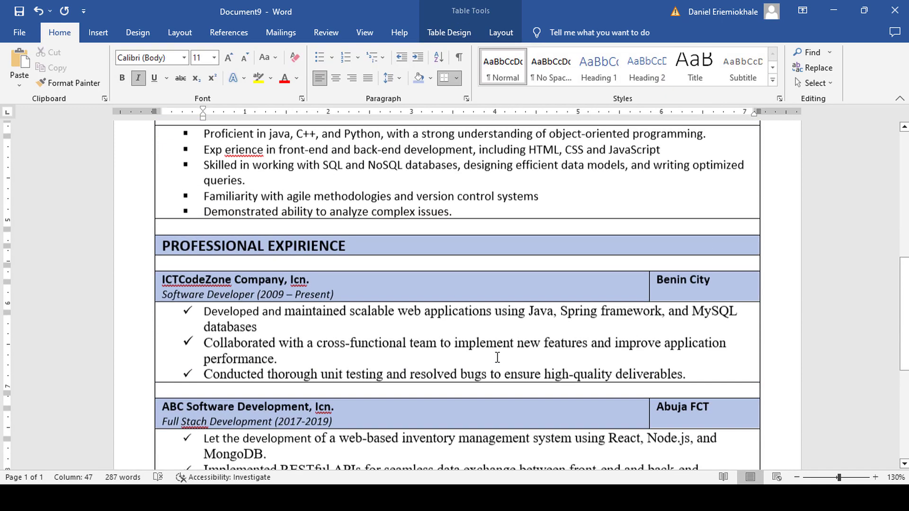
pyautogui.scroll(10, 497, 357)
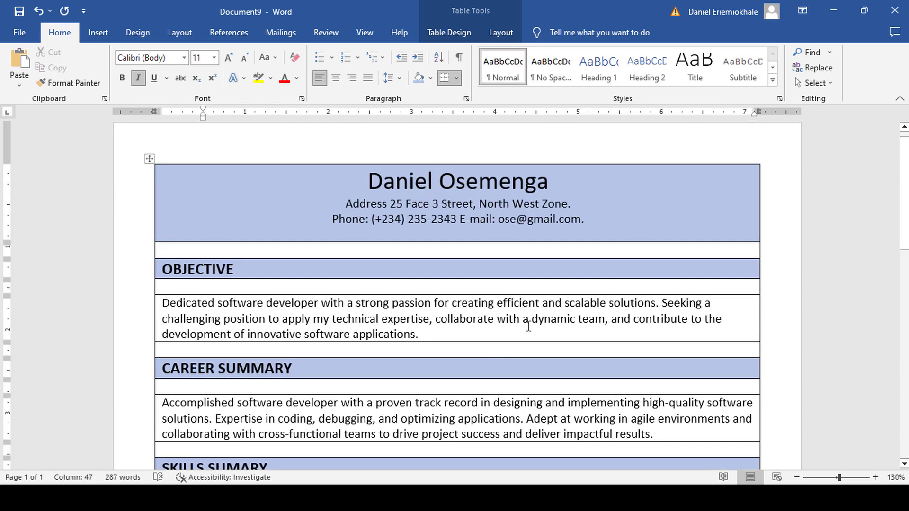
pyautogui.scroll(-10, 529, 327)
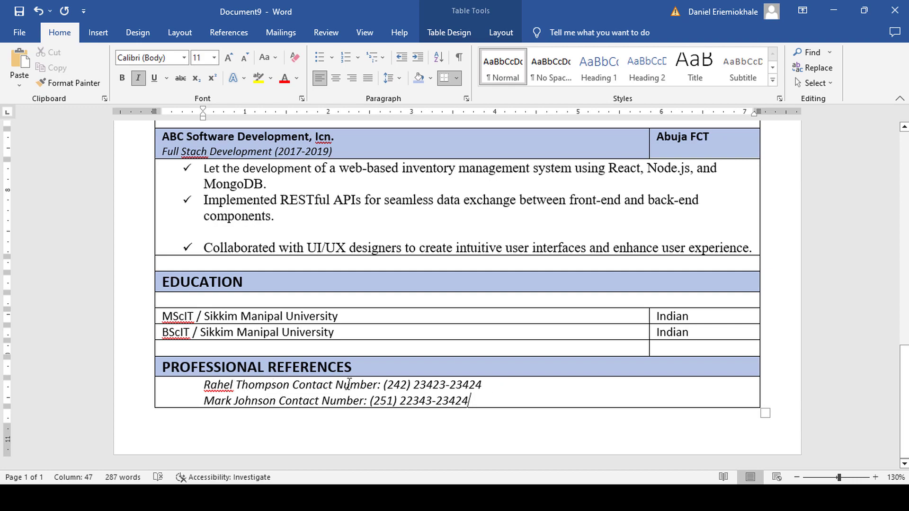
pyautogui.scroll(7, 517, 380)
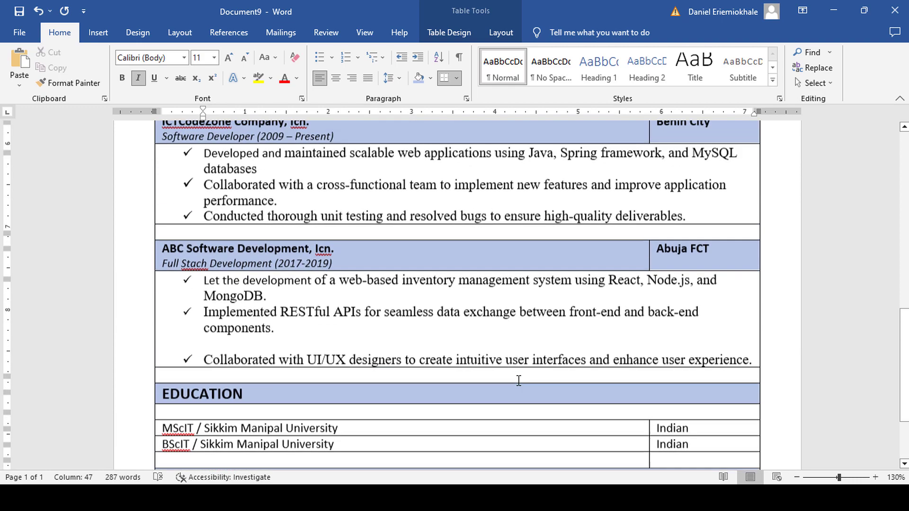
pyautogui.scroll(7, 518, 380)
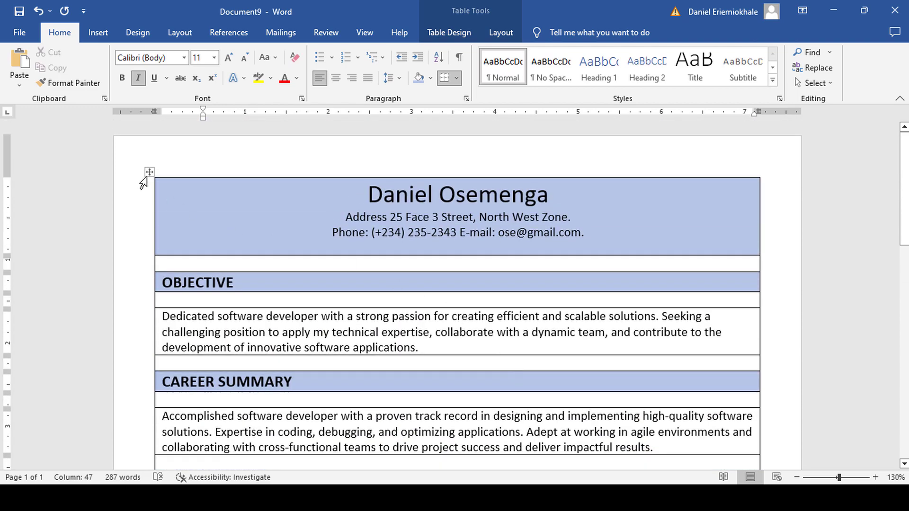
pyautogui.click(149, 171)
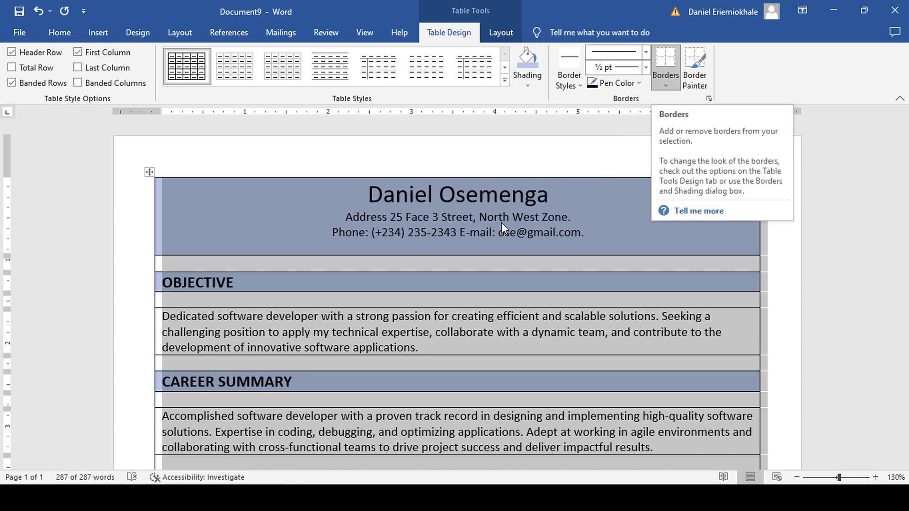
pyautogui.click(505, 241)
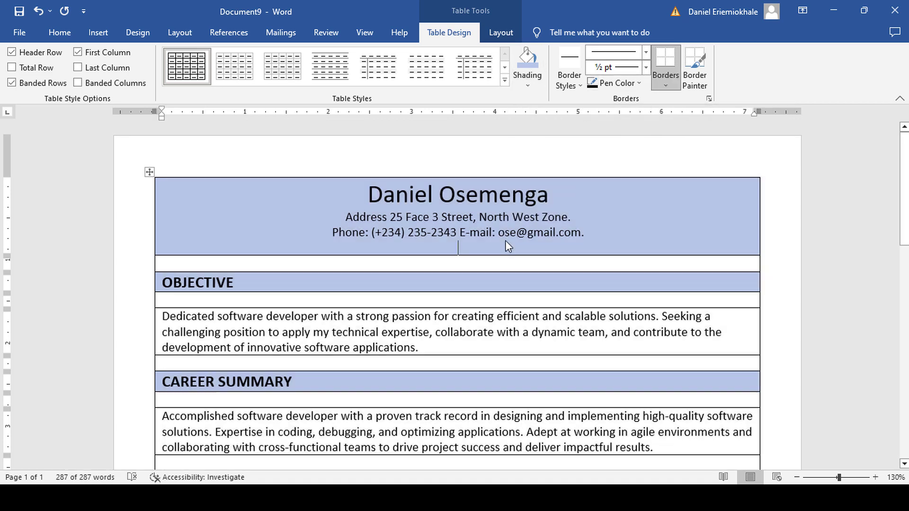
pyautogui.click(149, 172)
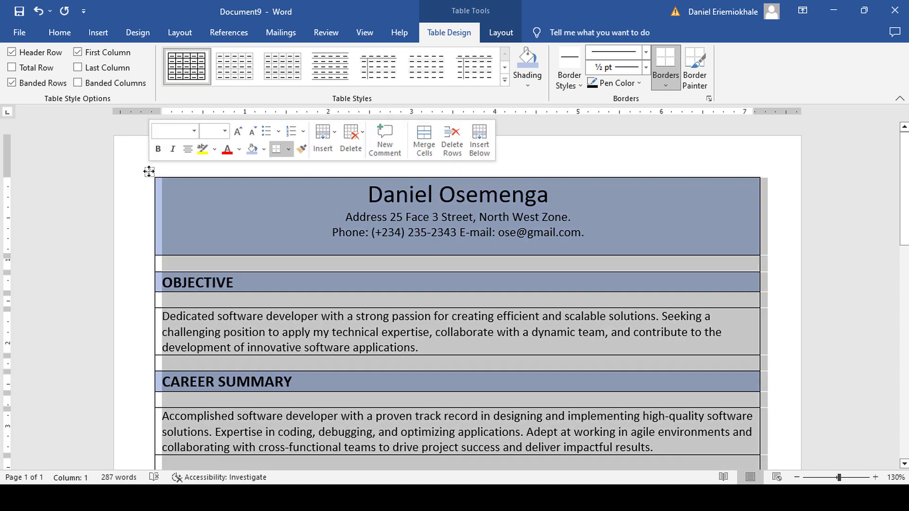
pyautogui.click(666, 87)
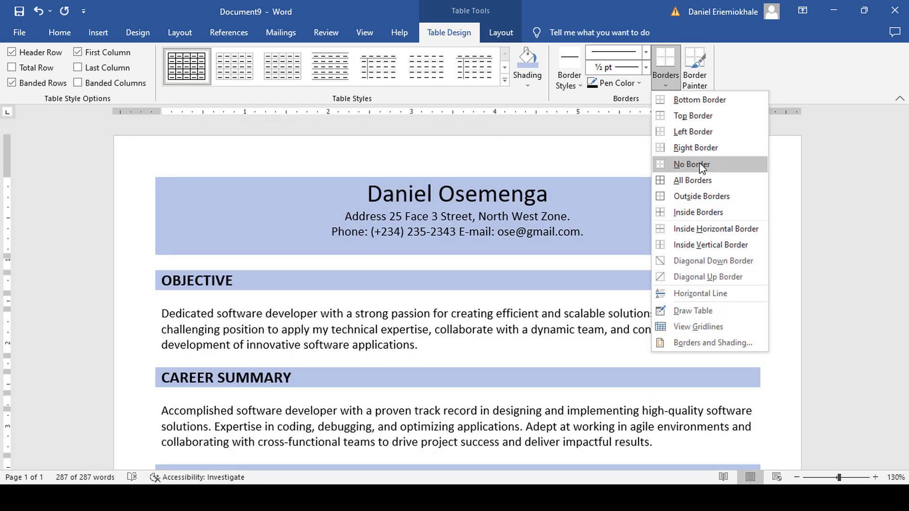
pyautogui.click(696, 165)
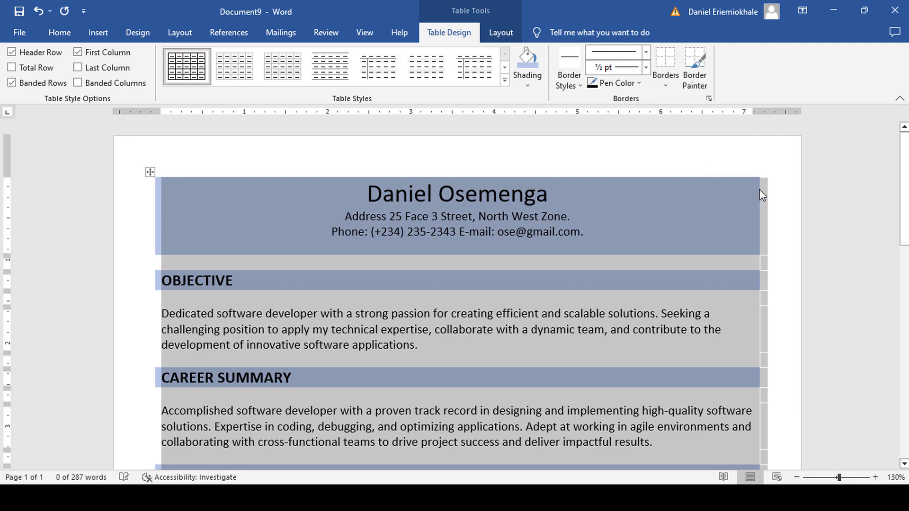
pyautogui.click(786, 196)
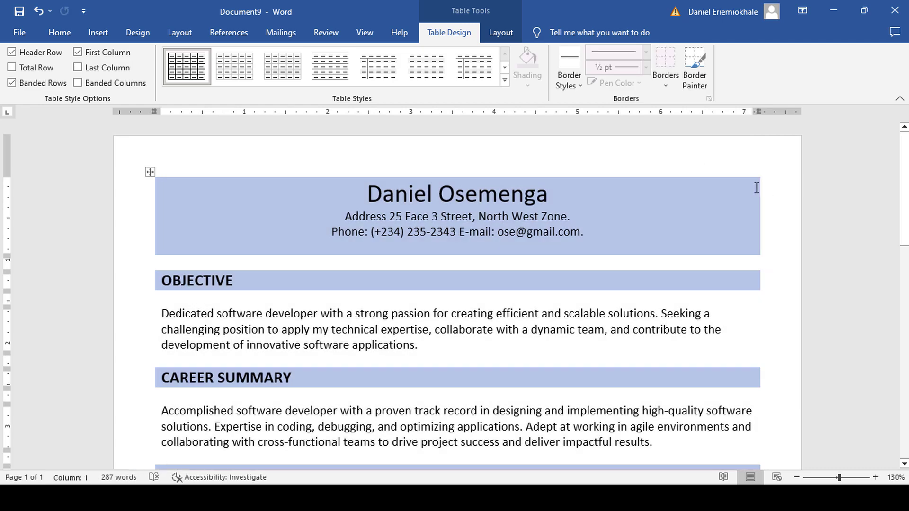
# Undo the last edit and change 'Stach' to 'Stack' so the title reads Full Stack Development.
pyautogui.scroll(2, 756, 188)
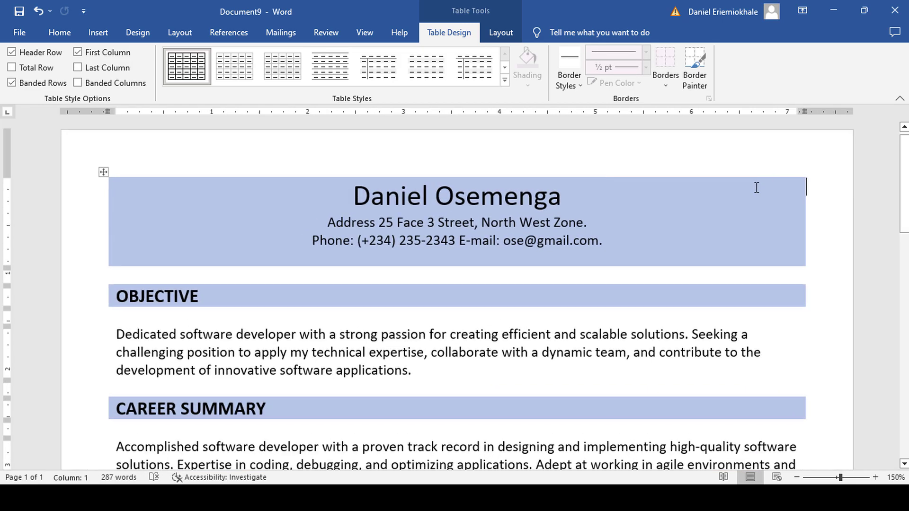
pyautogui.hotkey('ctrl', 'z')
pyautogui.scroll(-4, 538, 227)
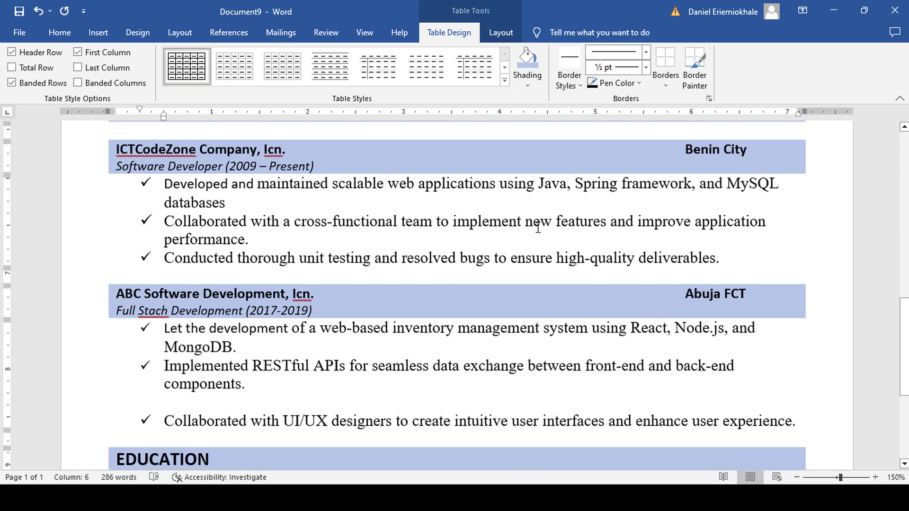
pyautogui.scroll(-1, 538, 228)
pyautogui.scroll(-1, 538, 227)
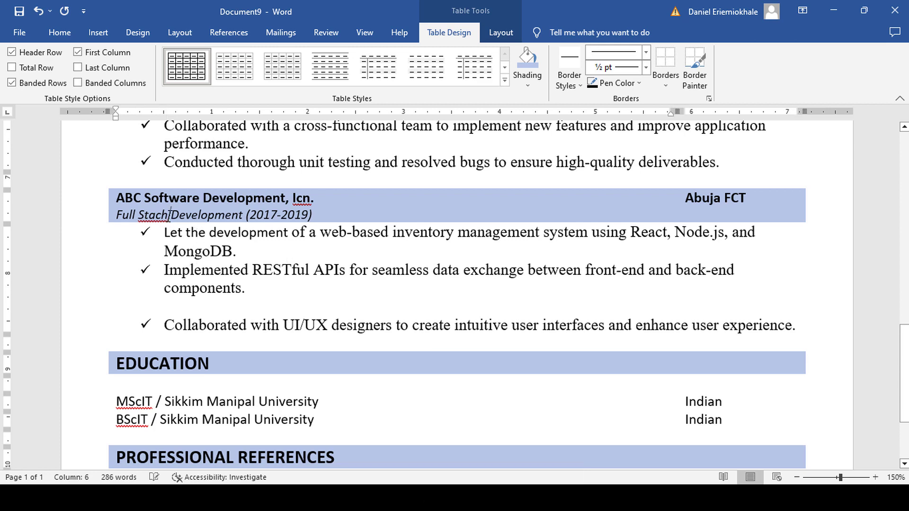
pyautogui.press('BackSpace')
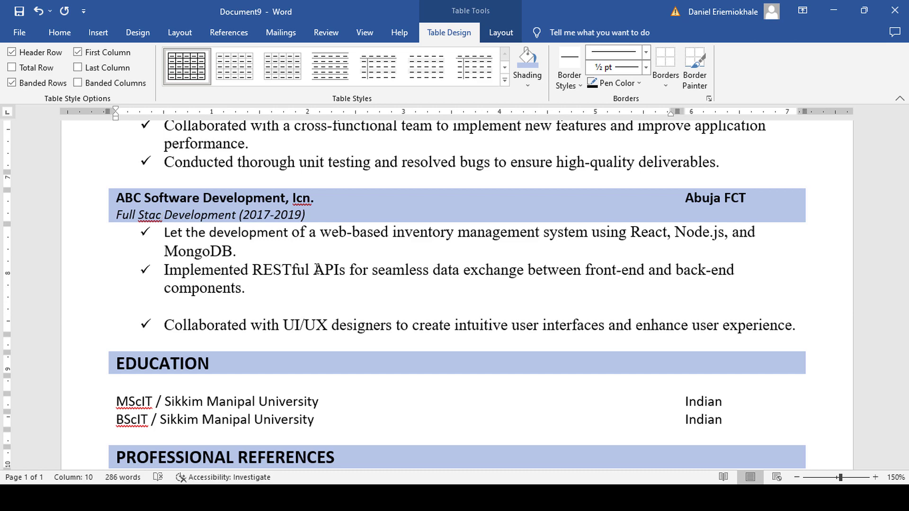
pyautogui.write('k')
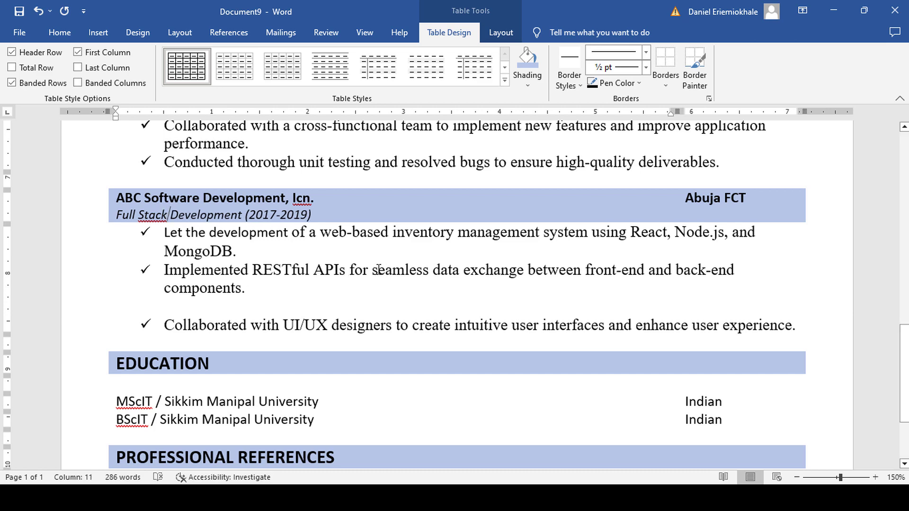
pyautogui.rightClick(152, 216)
pyautogui.press('Escape')
pyautogui.scroll(-3, 446, 279)
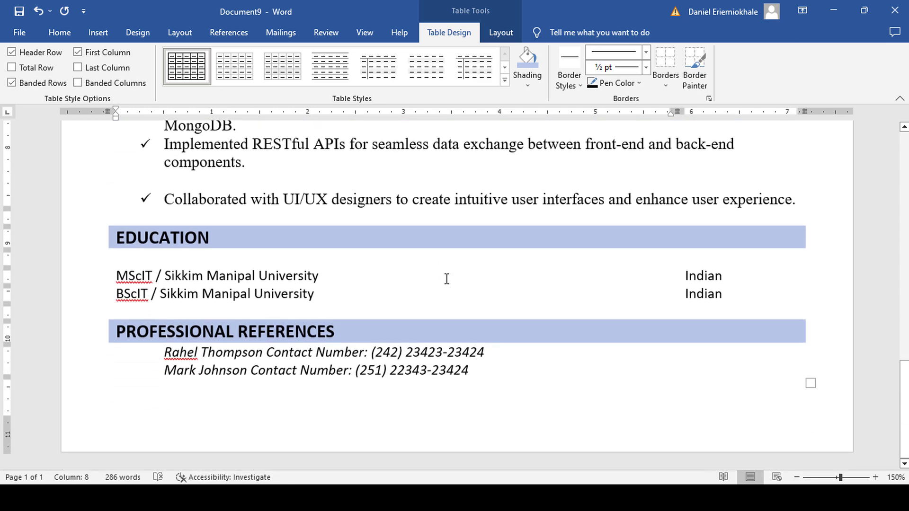
pyautogui.scroll(14, 447, 280)
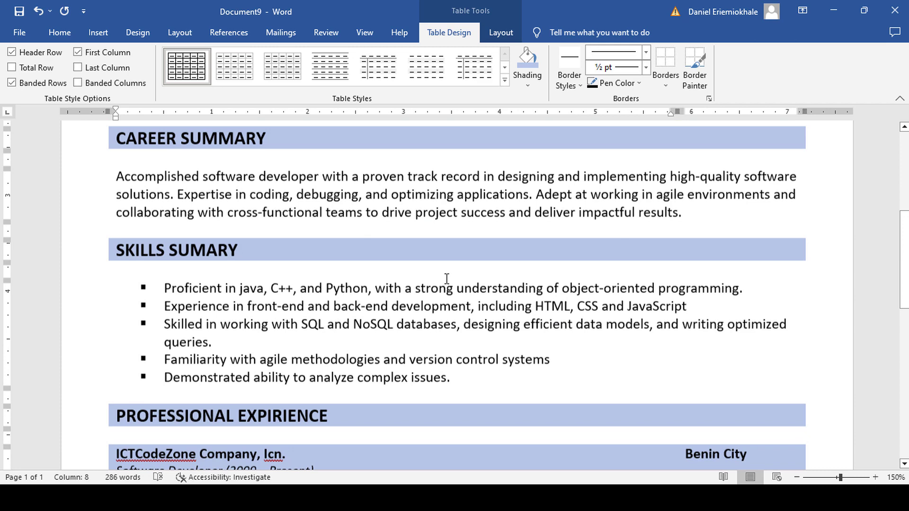
pyautogui.scroll(-1, 446, 279)
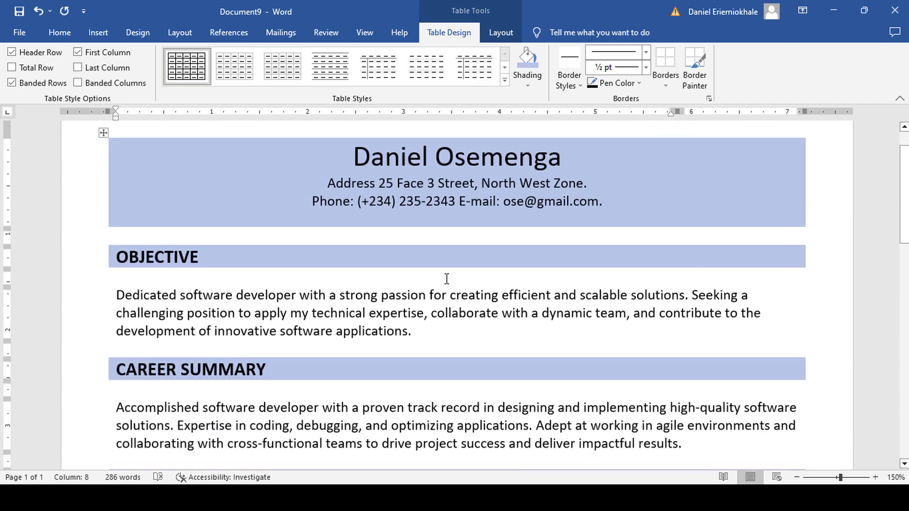
# Publish the résumé as a PDF named CV in the Music folder.
pyautogui.click(19, 33)
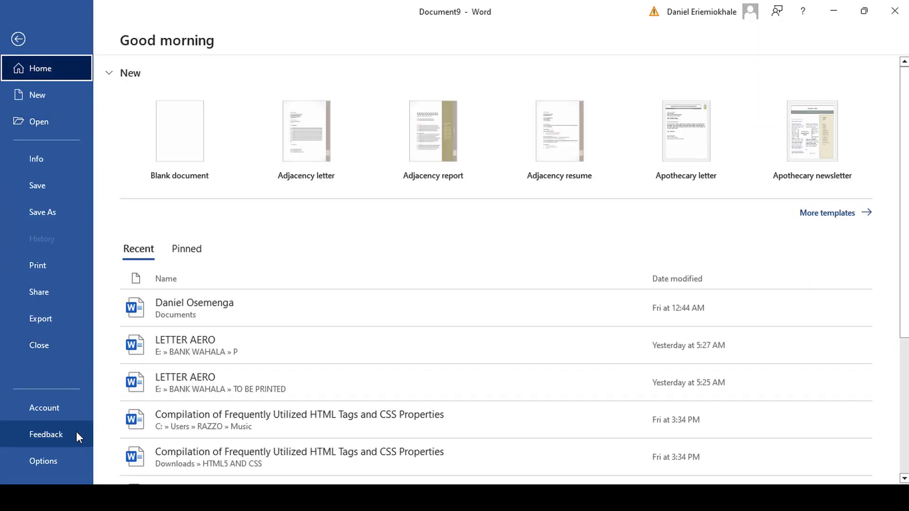
pyautogui.click(47, 321)
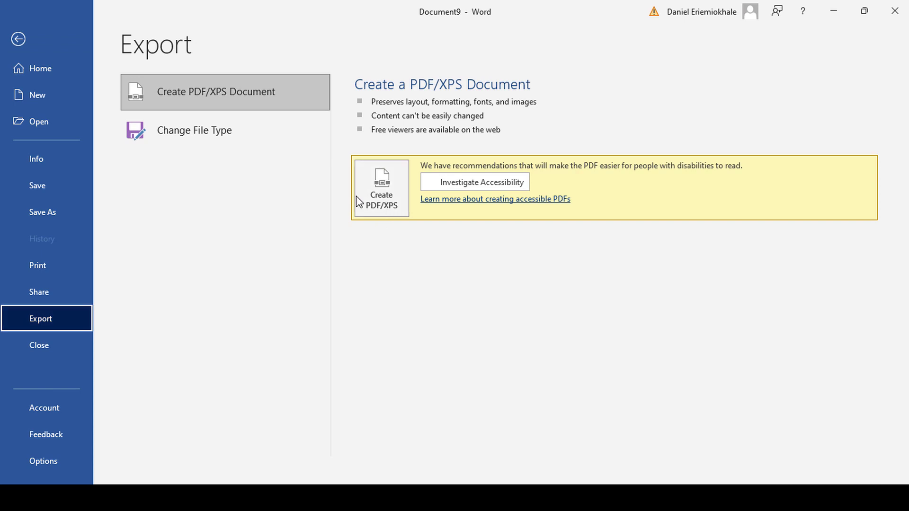
pyautogui.click(211, 100)
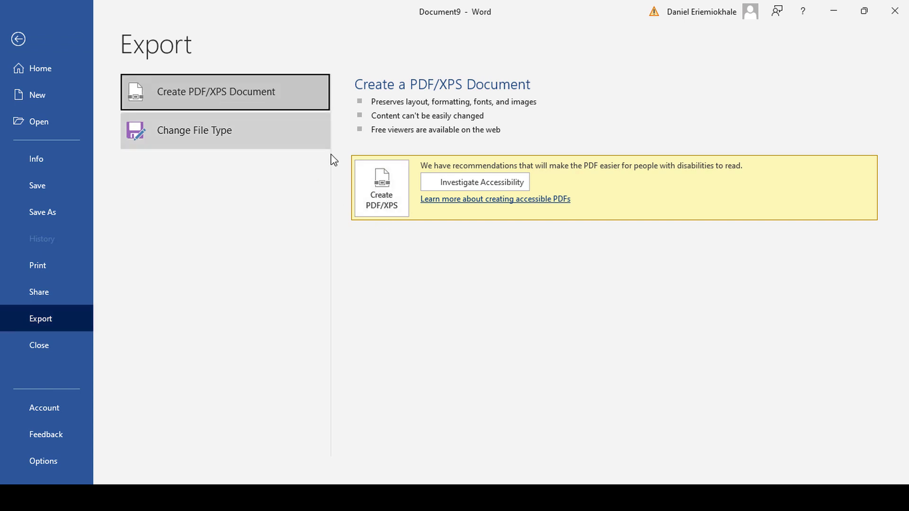
pyautogui.click(376, 182)
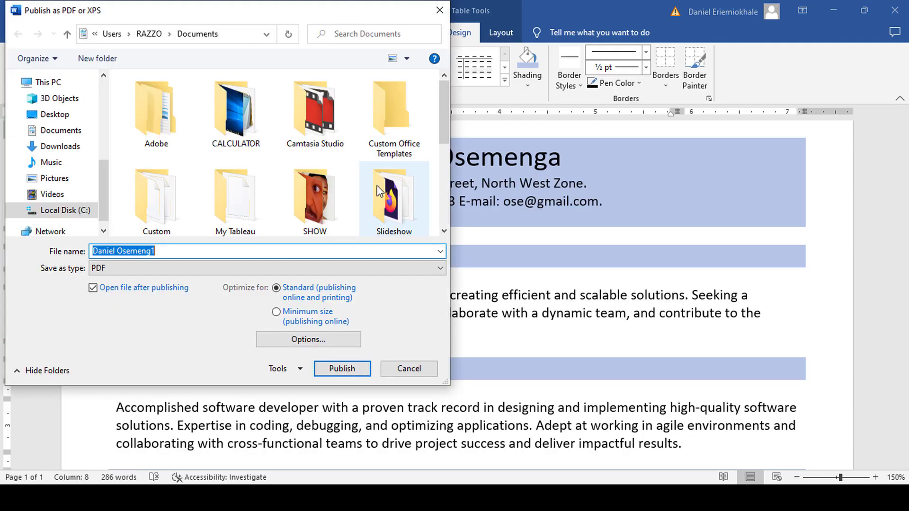
pyautogui.click(52, 162)
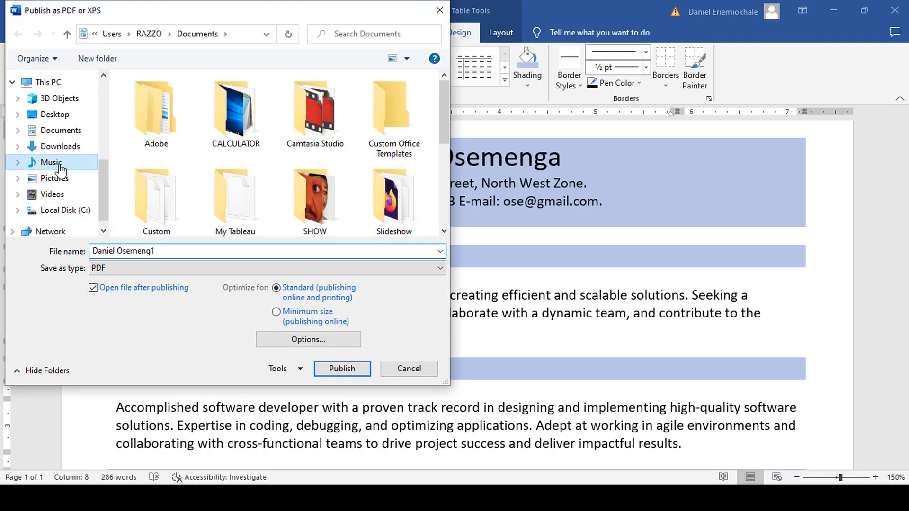
pyautogui.click(186, 252)
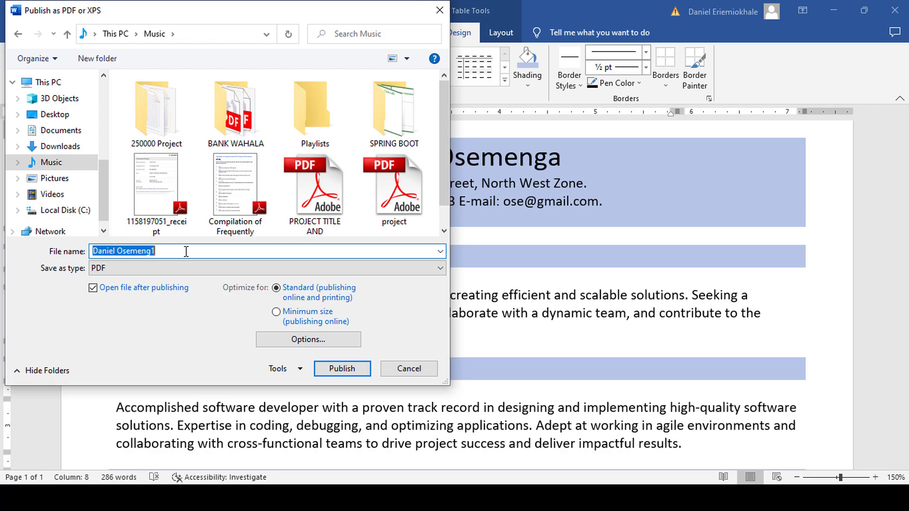
pyautogui.write('CV')
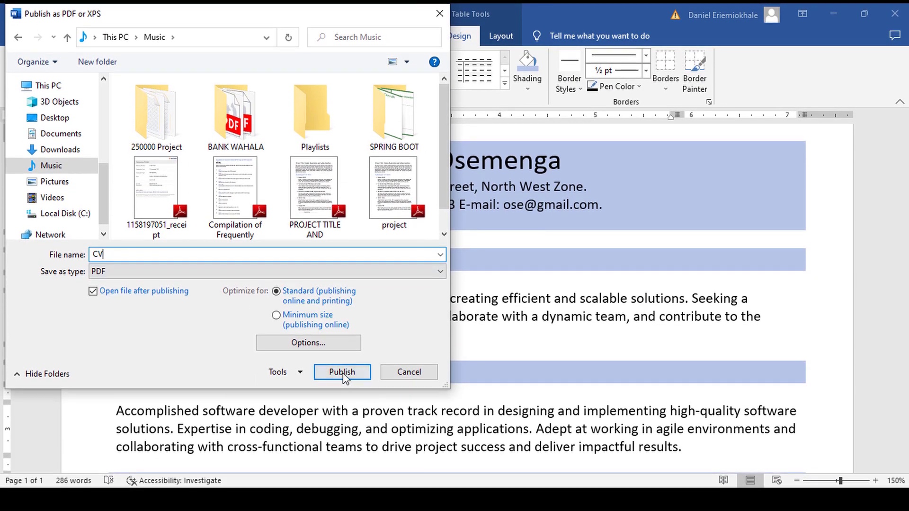
pyautogui.click(341, 370)
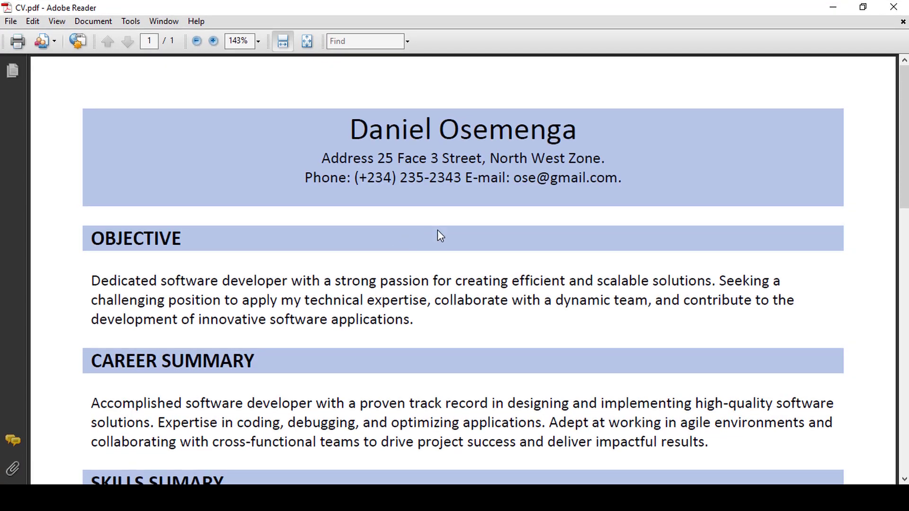
pyautogui.scroll(-5, 484, 238)
pyautogui.scroll(-10, 481, 234)
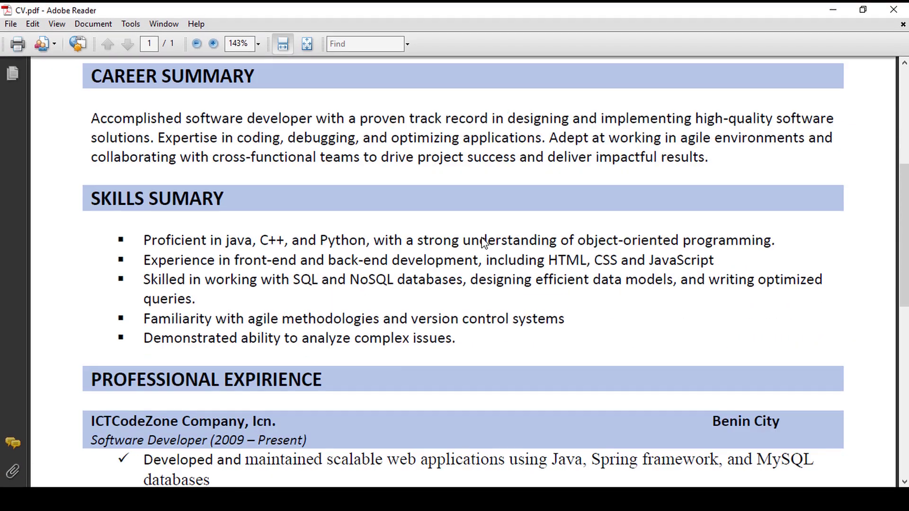
pyautogui.scroll(-13, 481, 234)
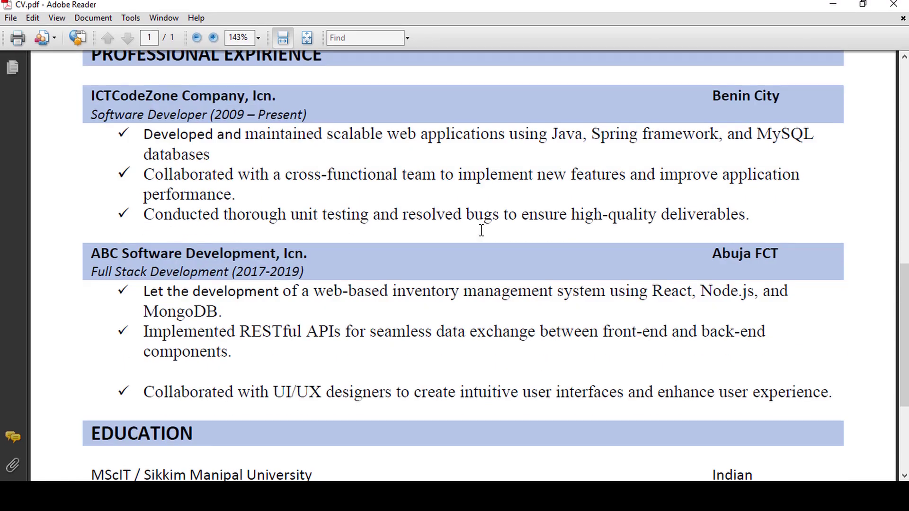
pyautogui.scroll(-1, 481, 238)
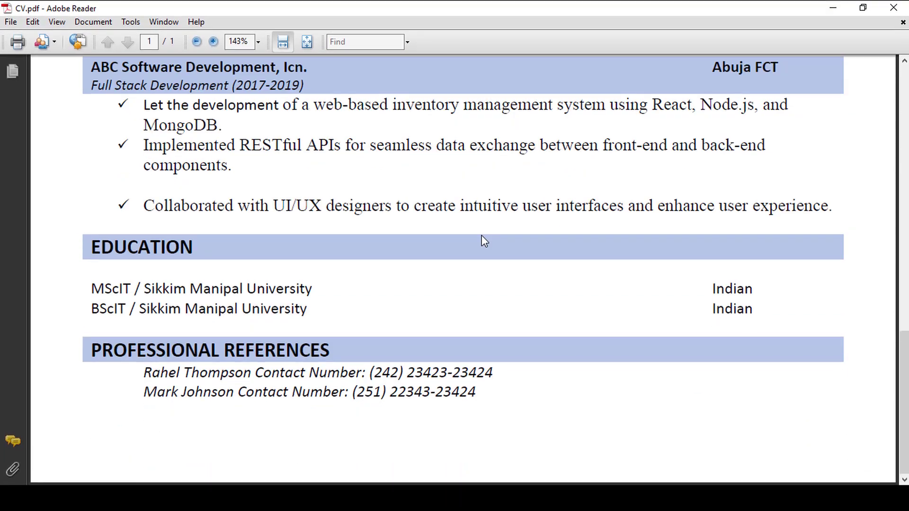